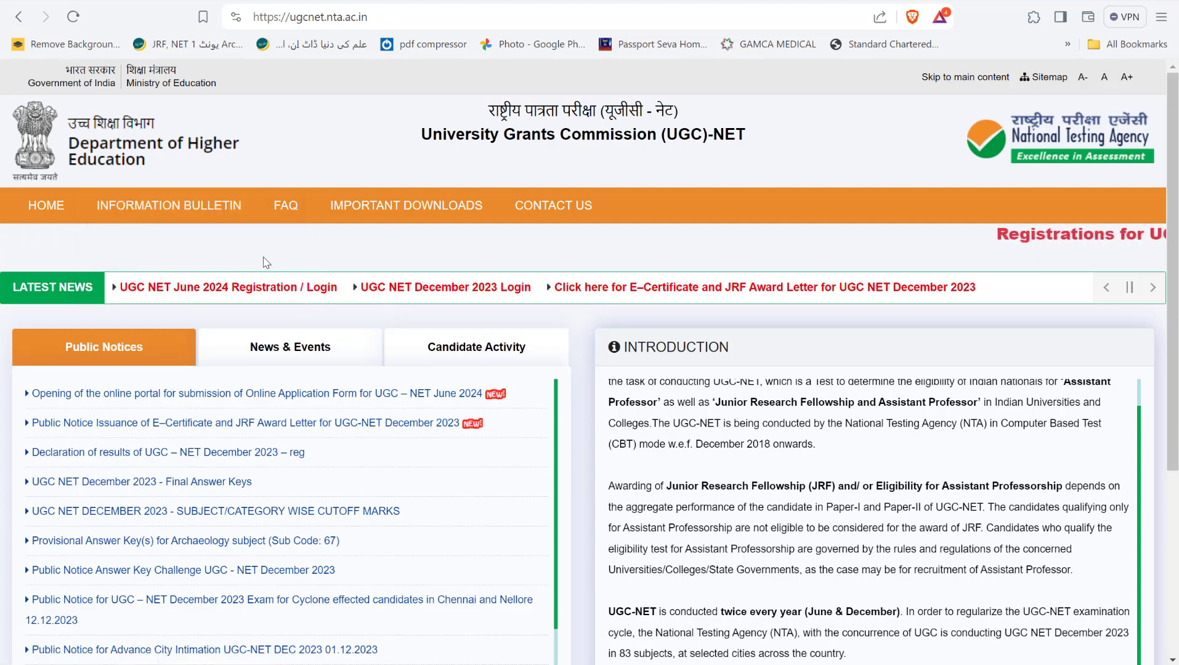
# - Go to the UGC NET June 2024 Registration / Login page from the Latest News ticker
pyautogui.moveTo(109, 266)
pyautogui.mouseDown()
pyautogui.moveTo(163, 297)
pyautogui.moveTo(345, 304)
pyautogui.mouseUp()
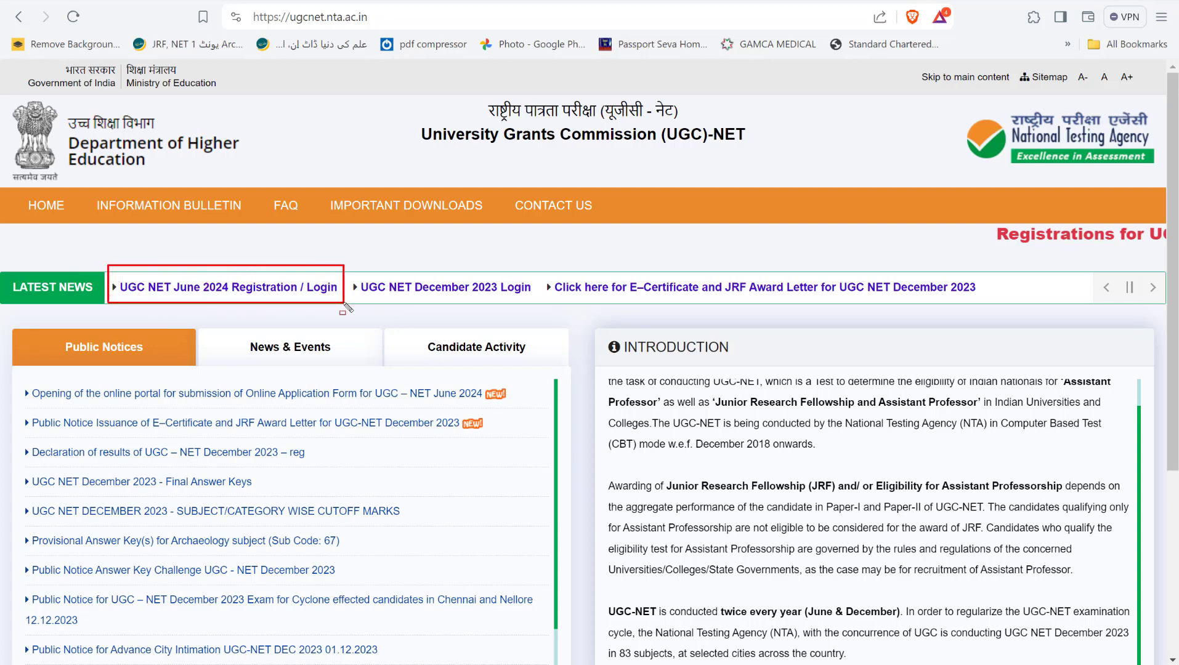
pyautogui.press('Escape')
pyautogui.click(287, 288)
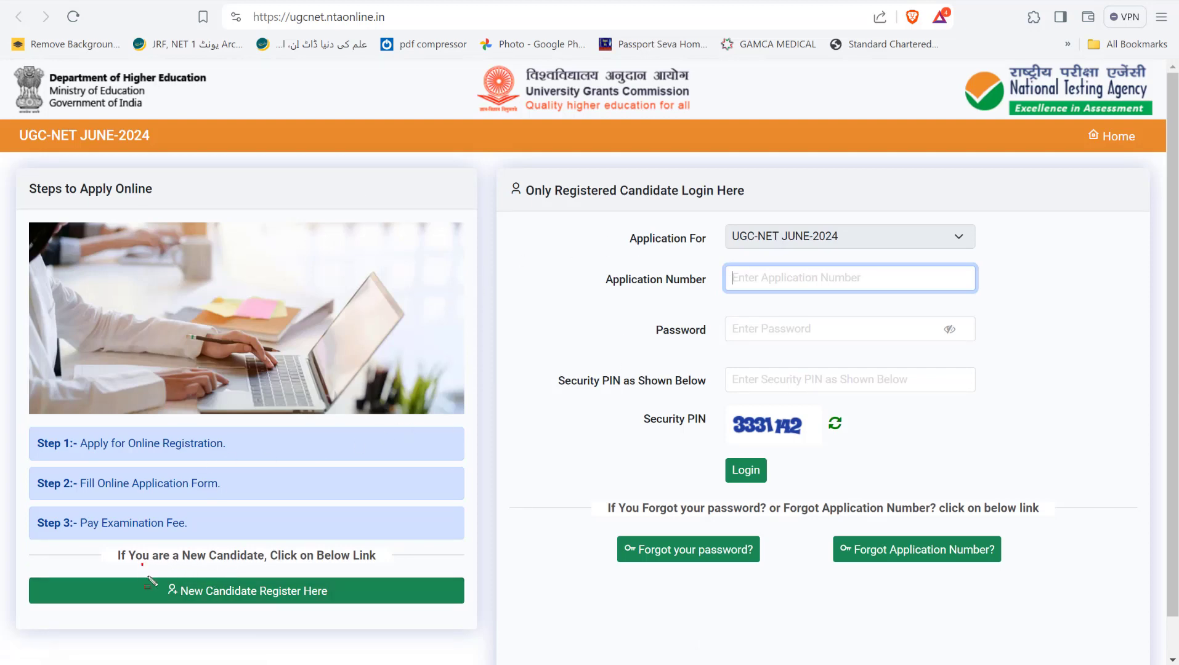
# - Start a new candidate registration and review the General category fee in the instructions
pyautogui.moveTo(143, 563)
pyautogui.mouseDown()
pyautogui.moveTo(318, 613)
pyautogui.moveTo(360, 612)
pyautogui.mouseUp()
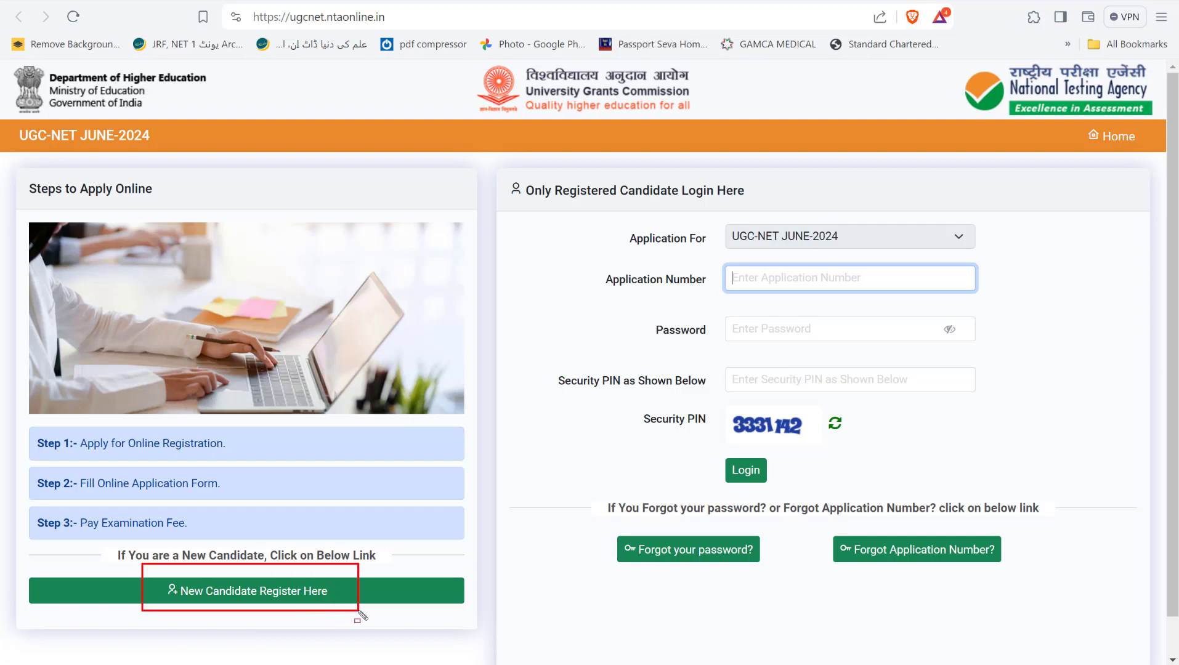
pyautogui.click(269, 602)
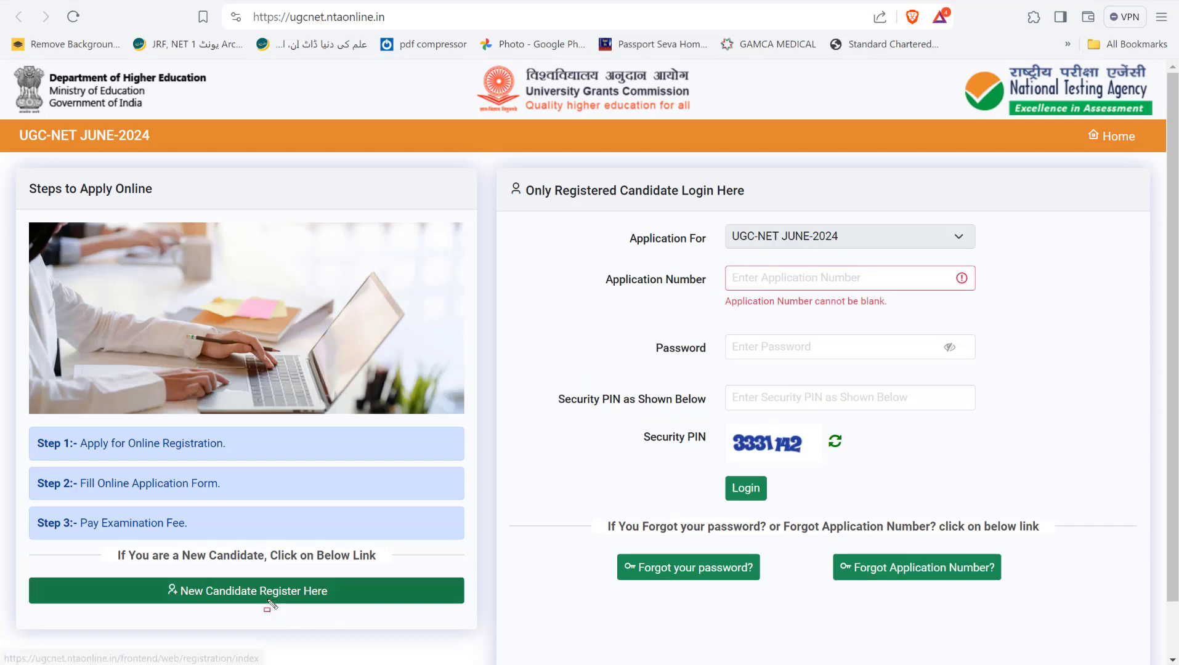
pyautogui.scroll(-1, 305, 413)
pyautogui.scroll(-2, 305, 412)
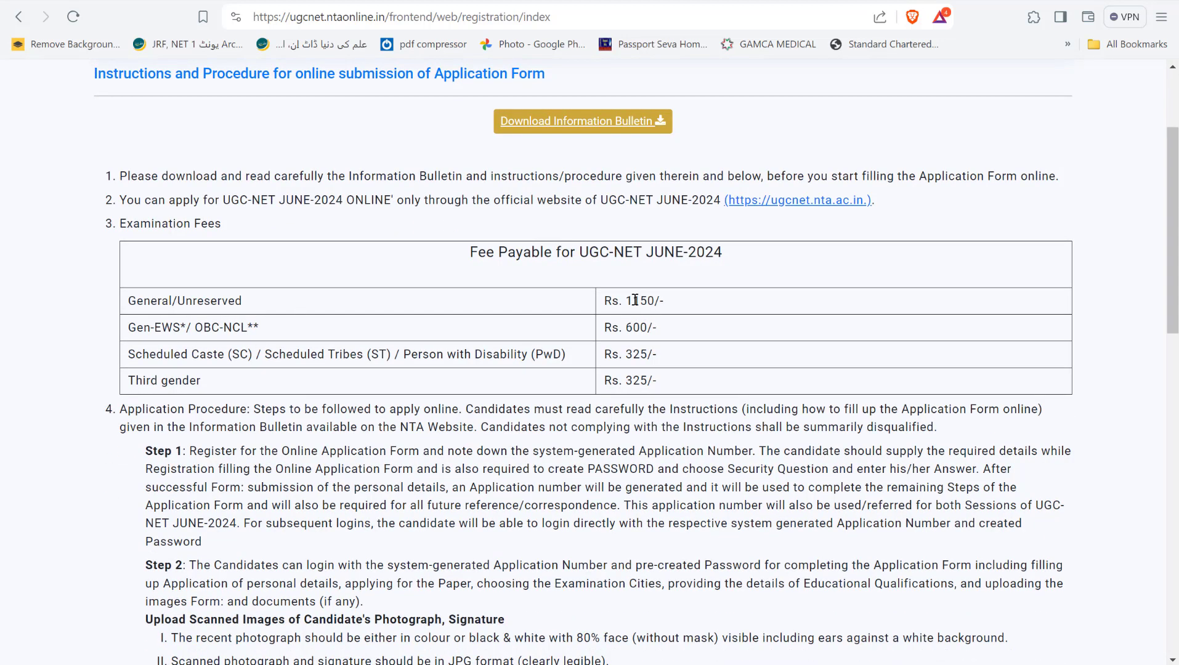
pyautogui.moveTo(625, 301); pyautogui.dragTo(627, 333)
# - Accept the Information Bulletin declaration and proceed to the login identification step
pyautogui.scroll(-8, 455, 406)
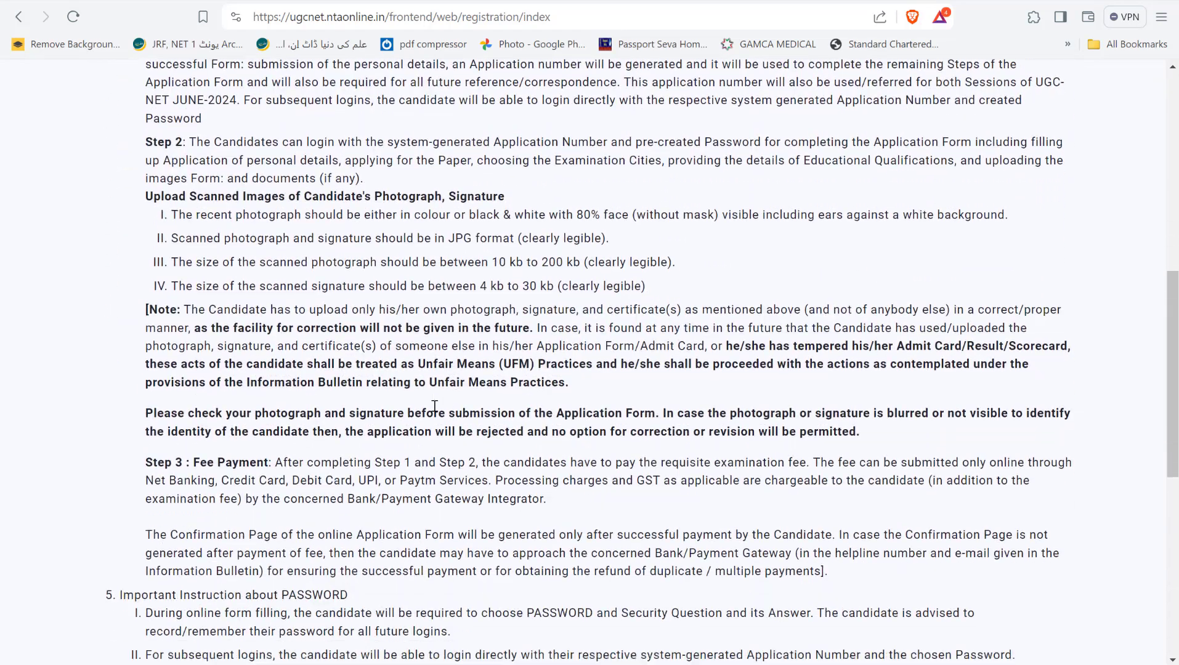
pyautogui.scroll(-5, 372, 398)
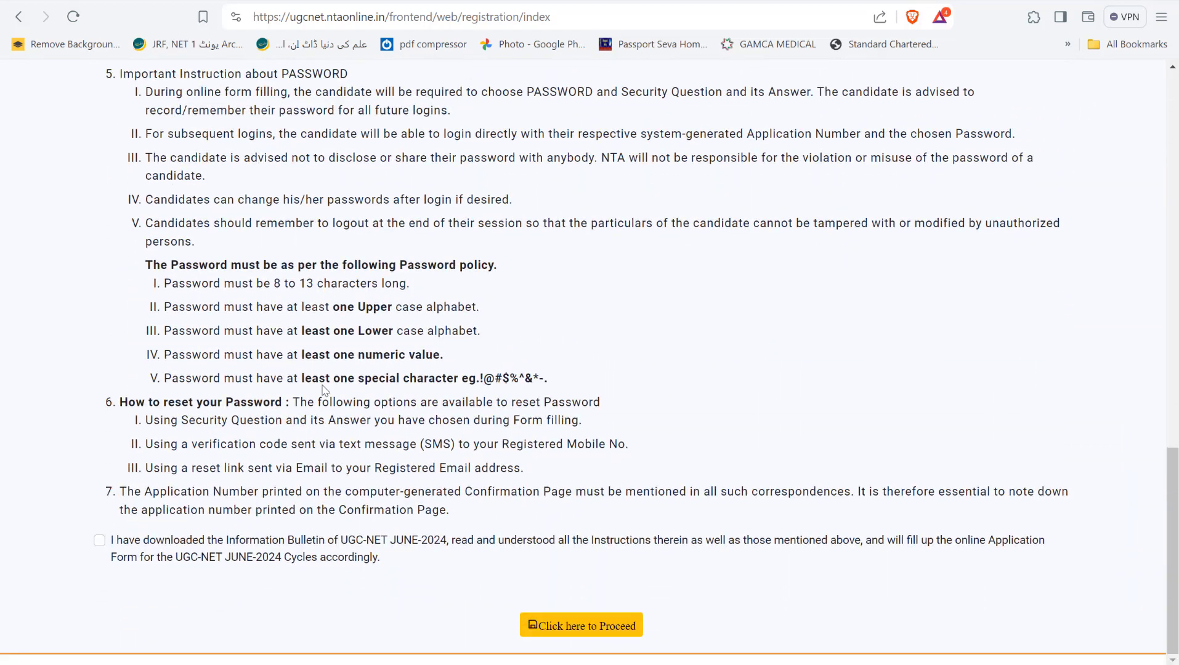
pyautogui.click(99, 543)
pyautogui.click(585, 634)
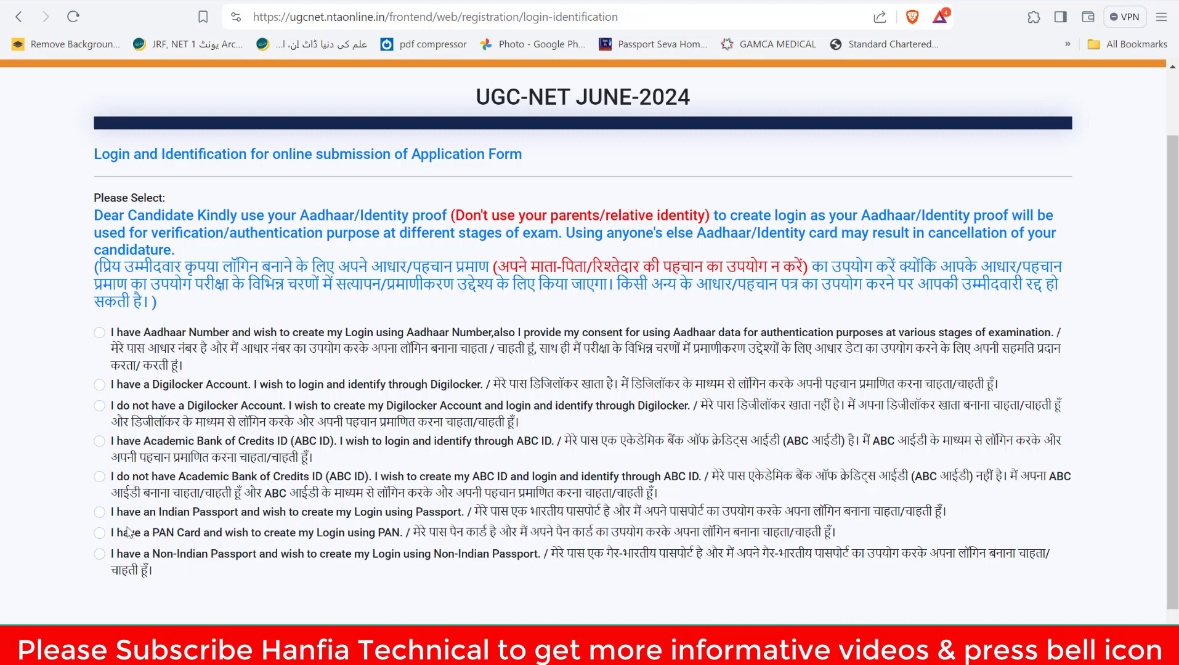
# - Choose Aadhaar Number as the identity option, after trying Indian Passport and PAN Card
pyautogui.click(186, 515)
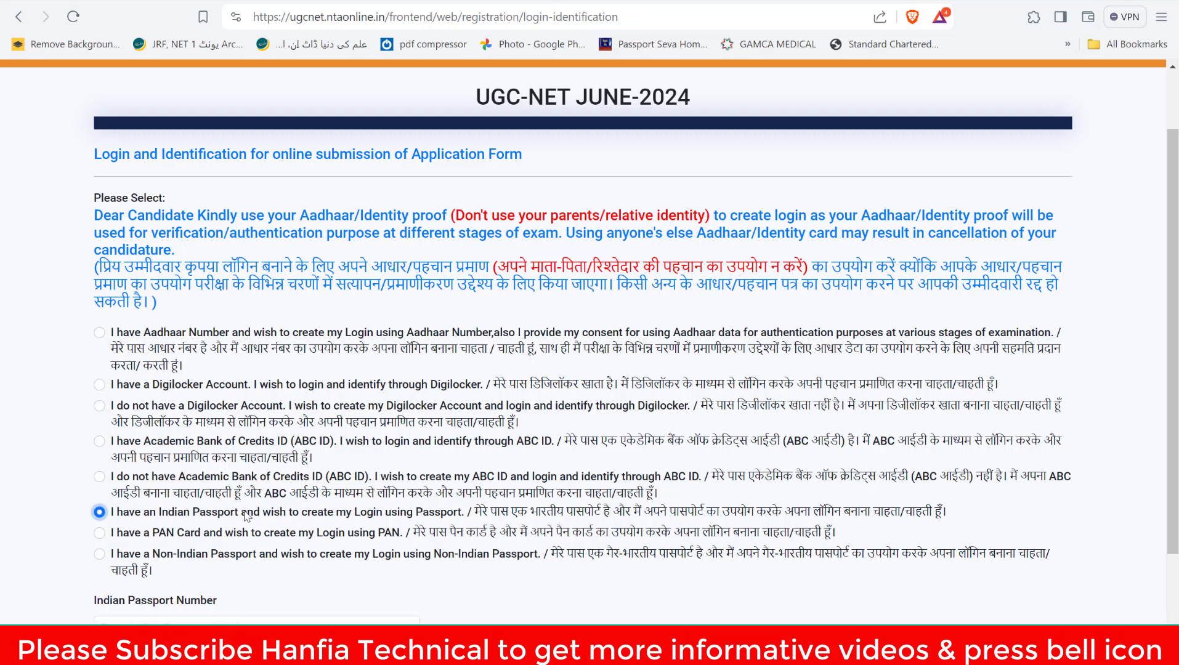
pyautogui.click(130, 535)
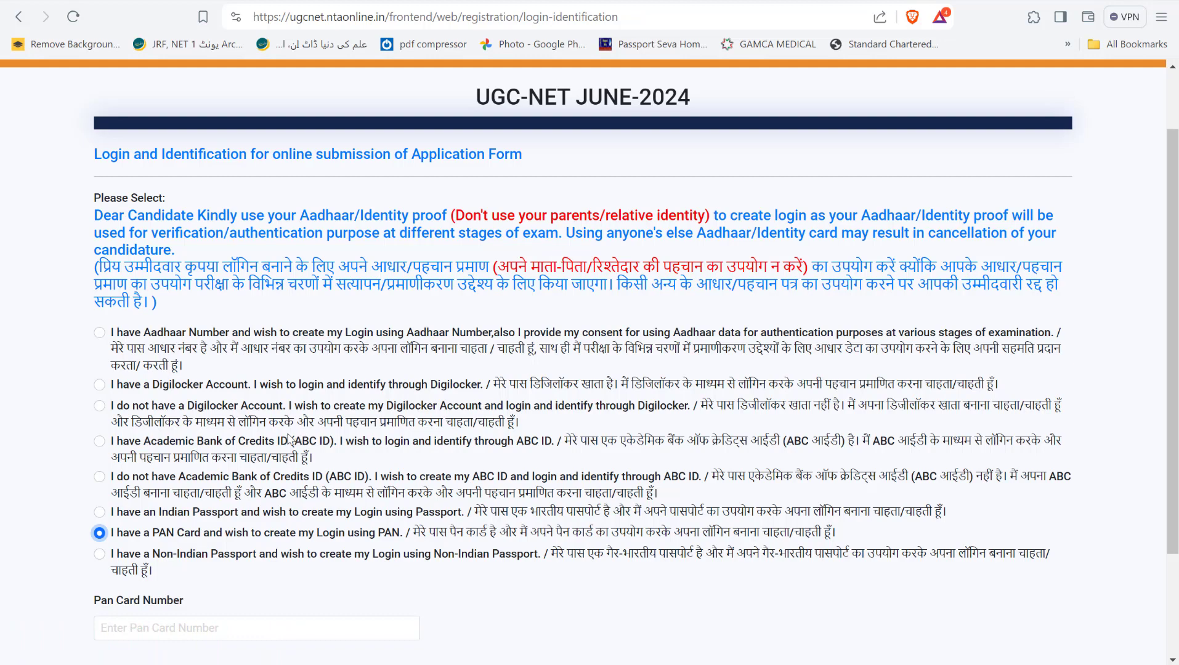
pyautogui.click(100, 336)
pyautogui.scroll(-2, 143, 366)
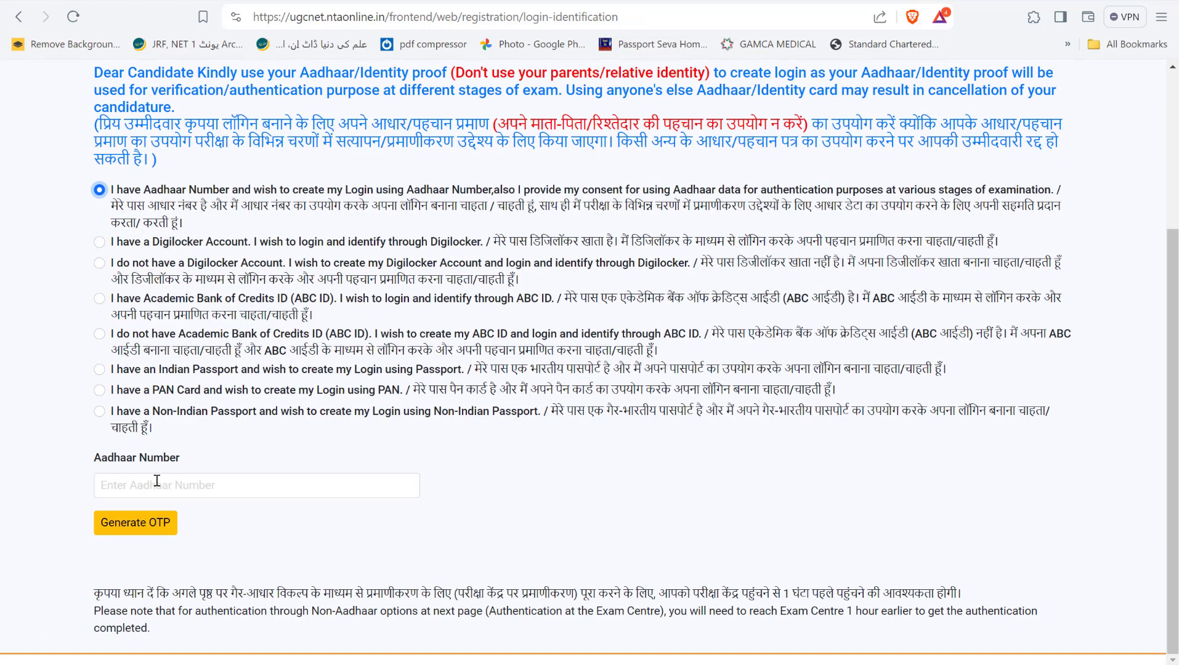
# - Generate the Aadhaar OTP, enter it and validate it to reach the form
pyautogui.click(132, 531)
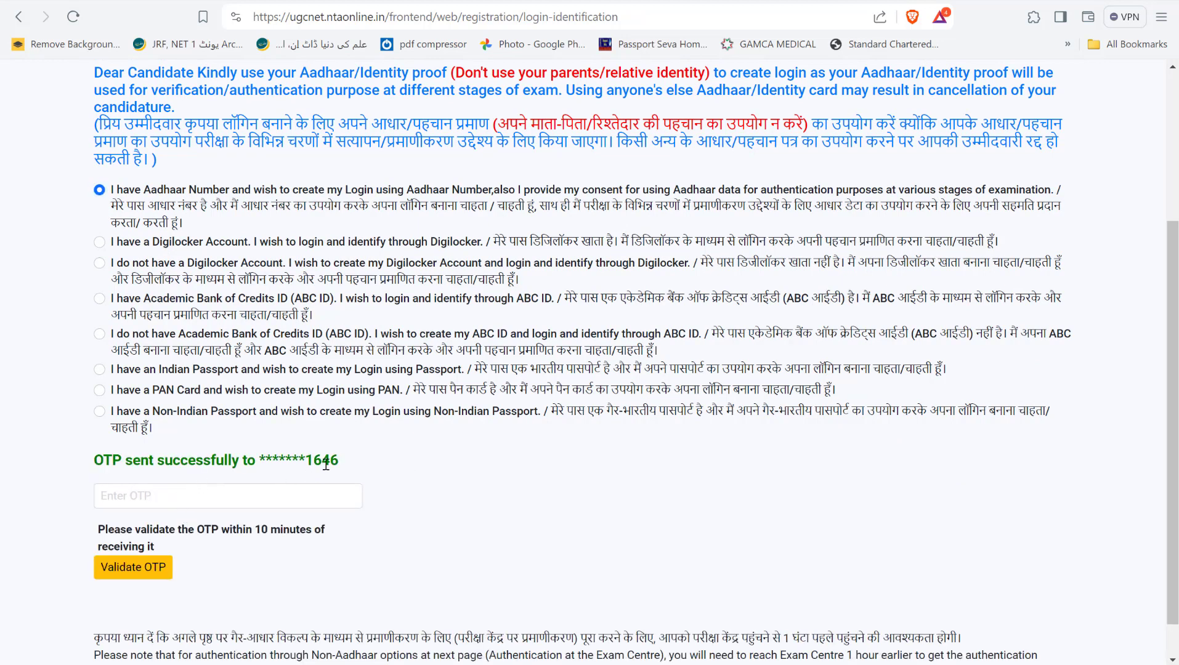
pyautogui.click(162, 500)
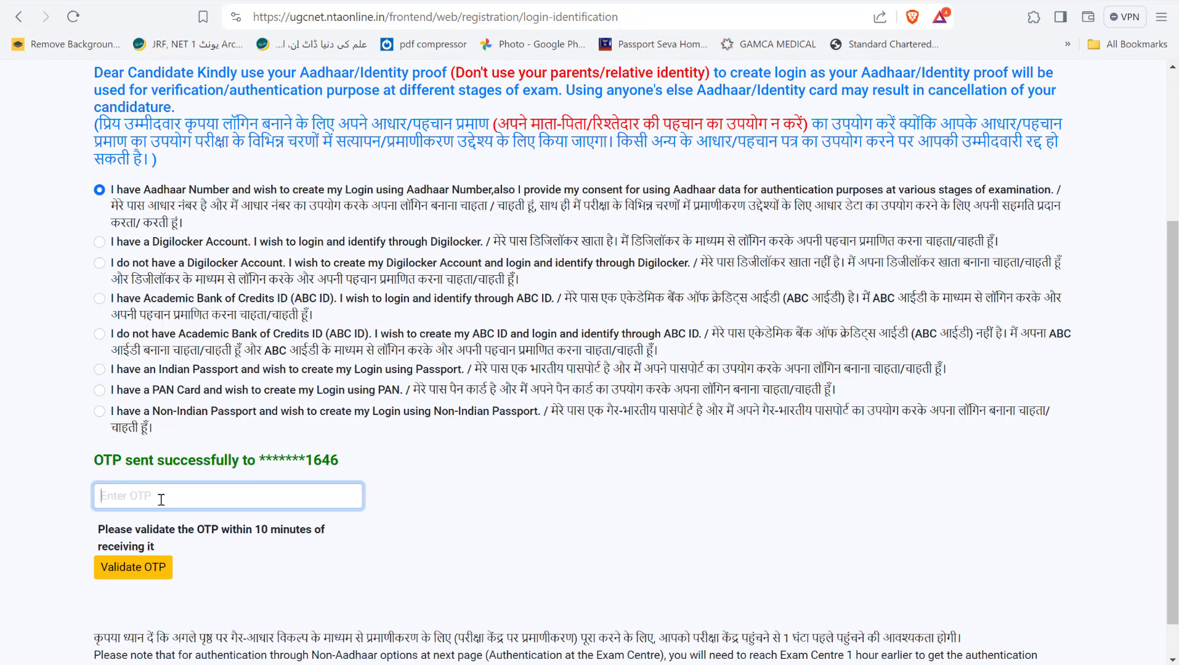
pyautogui.click(136, 572)
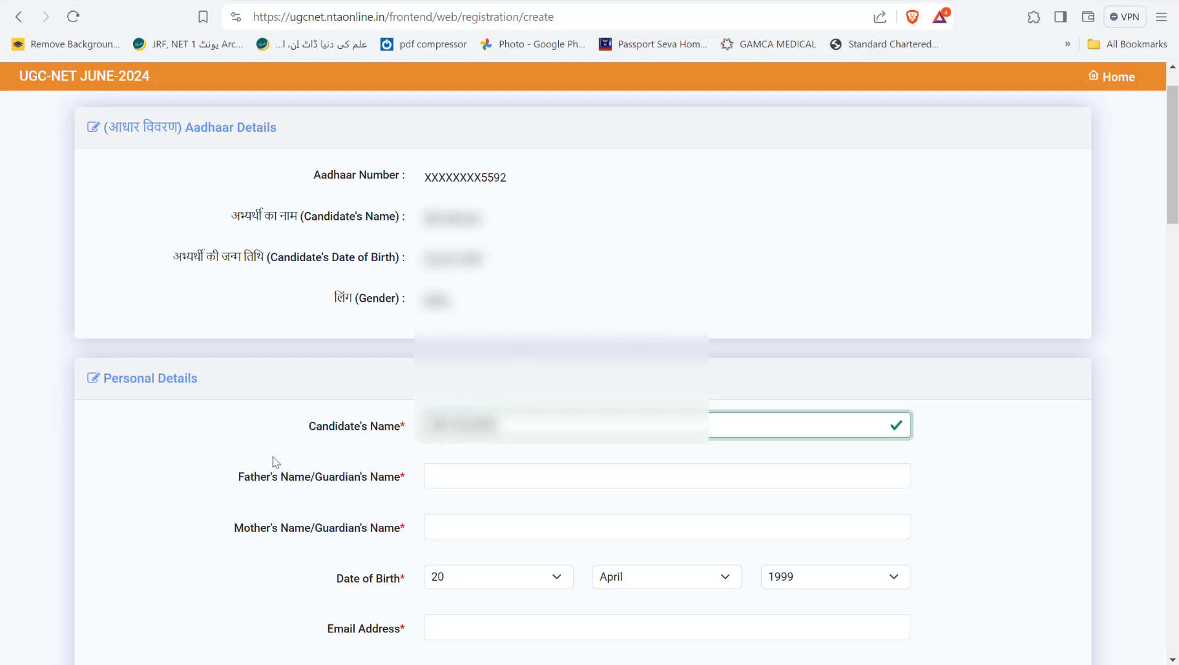
# - Move through the parents' names, email and mobile fields, keeping gender as MALE
pyautogui.click(474, 478)
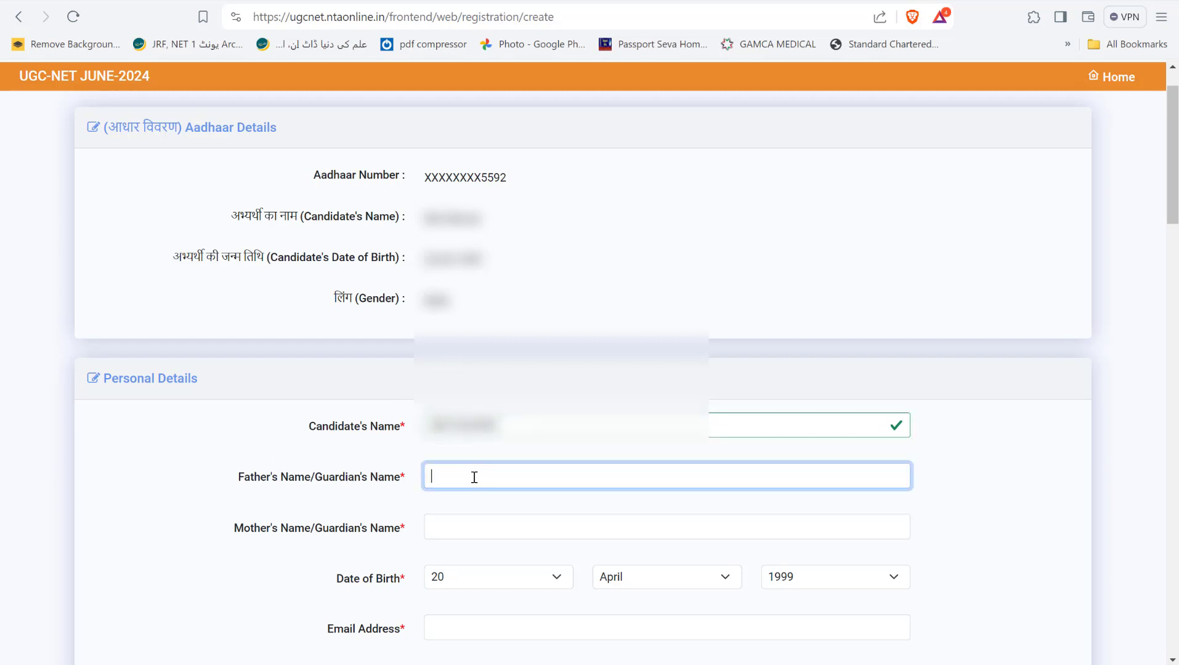
pyautogui.click(467, 530)
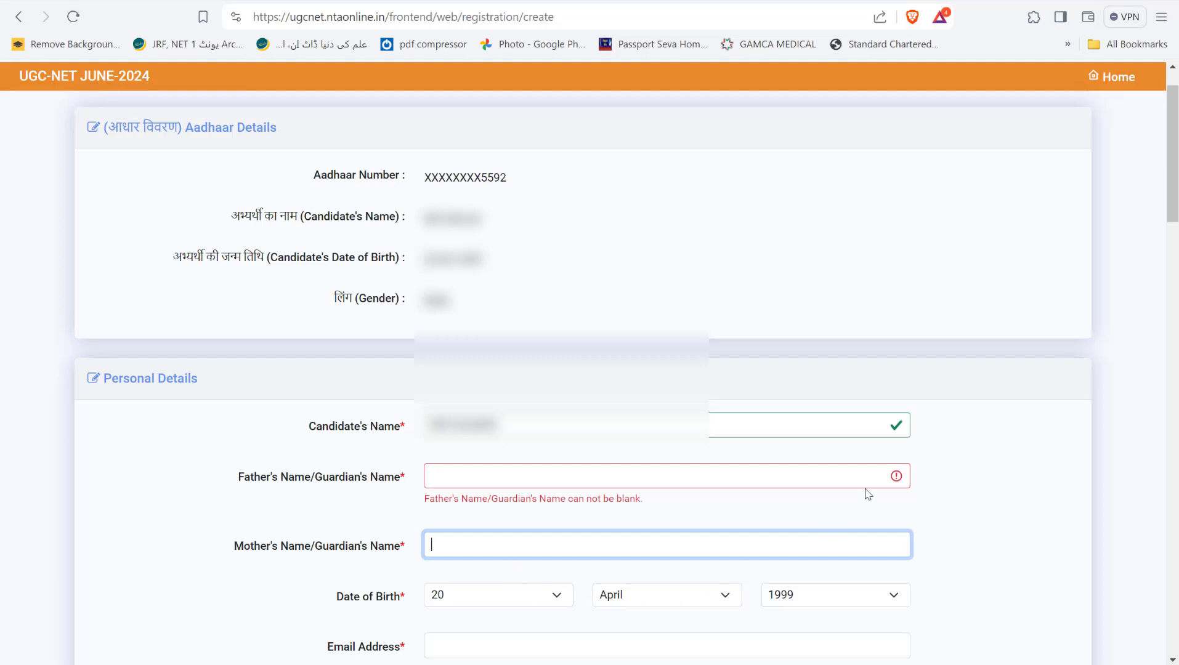
pyautogui.scroll(-8, 456, 125)
pyautogui.click(461, 127)
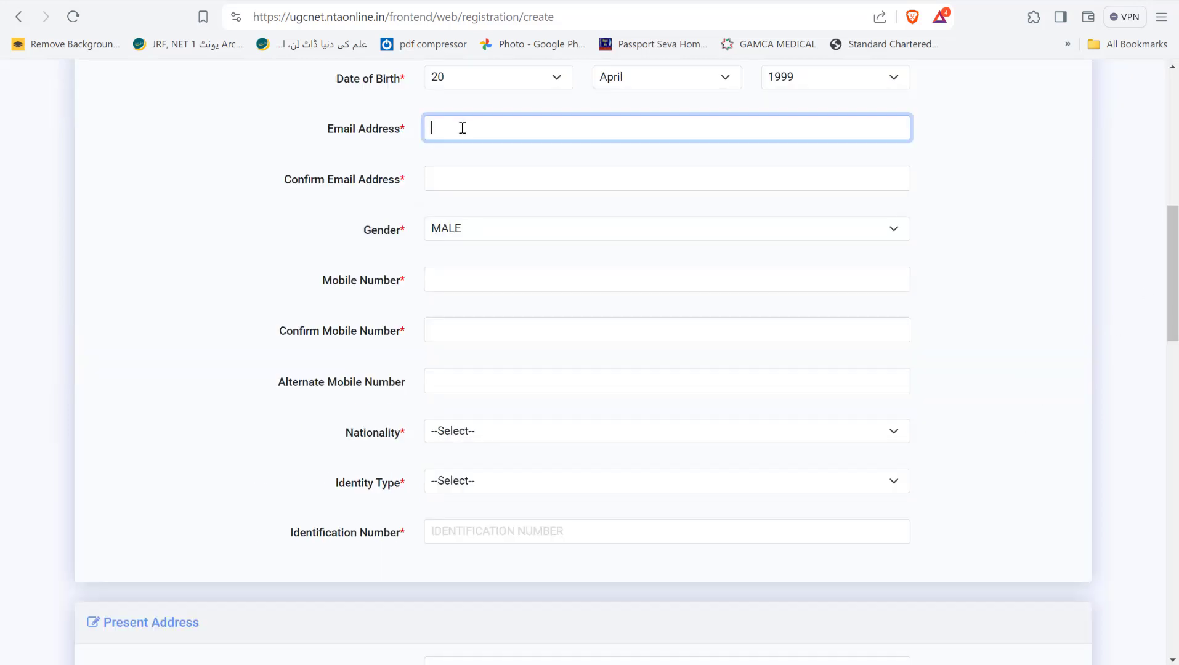
pyautogui.click(458, 180)
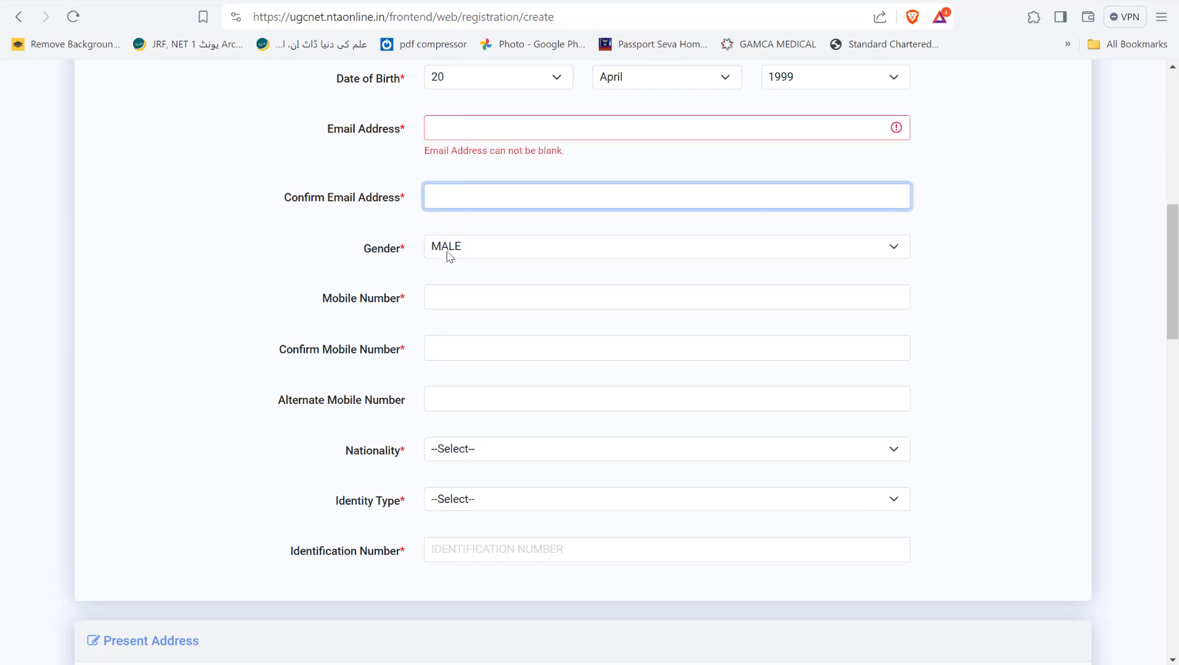
pyautogui.click(490, 253)
pyautogui.click(485, 268)
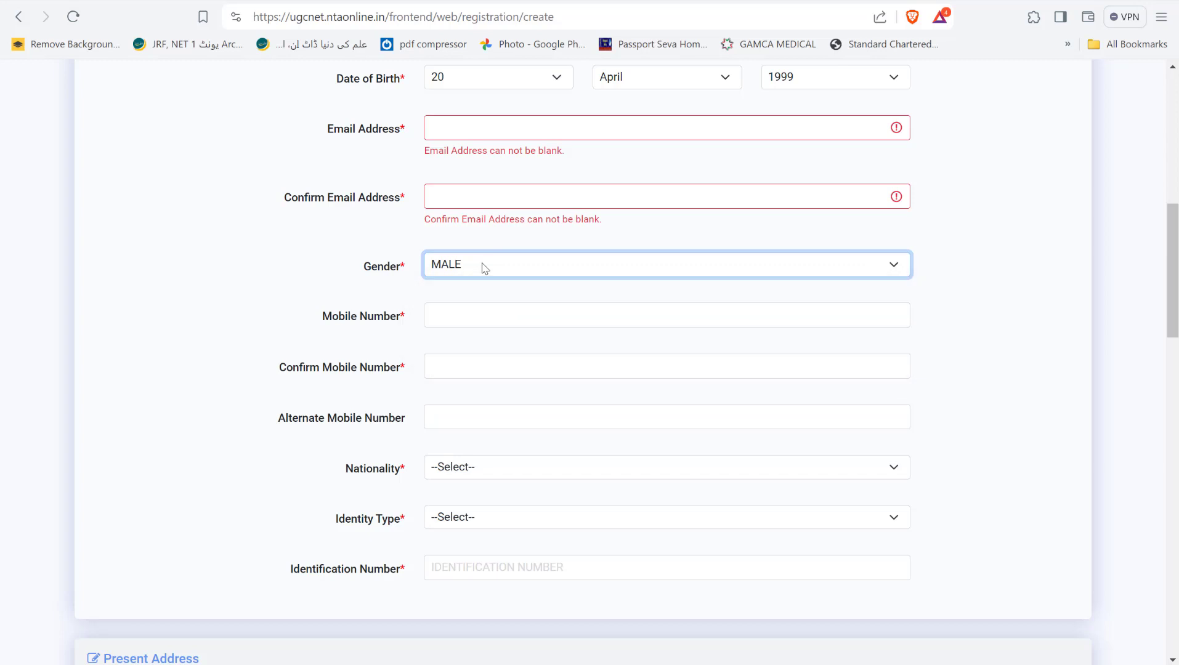
pyautogui.click(483, 318)
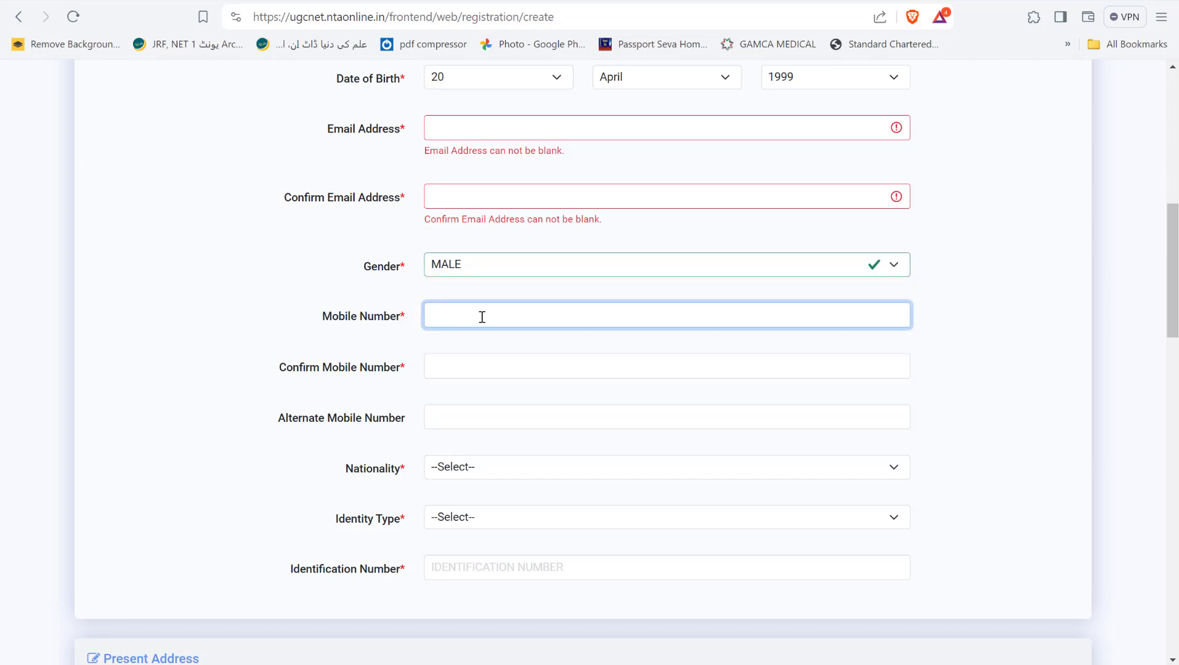
pyautogui.click(442, 367)
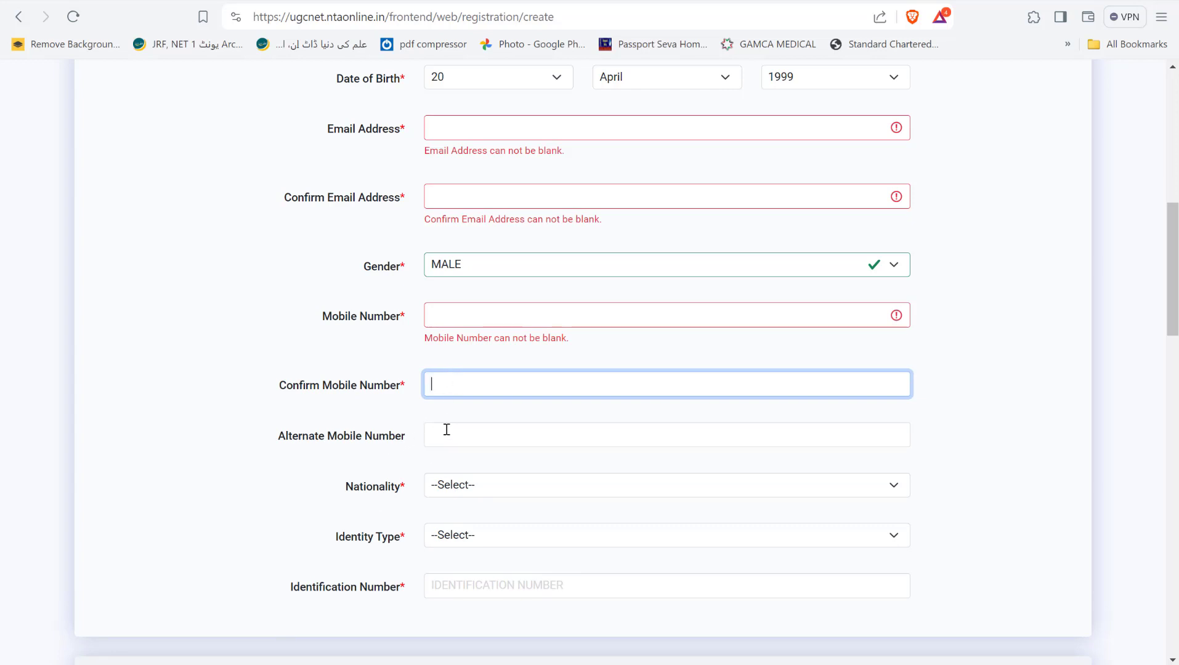
# - Set nationality to INDIAN and identity type to PAN CARD
pyautogui.click(473, 488)
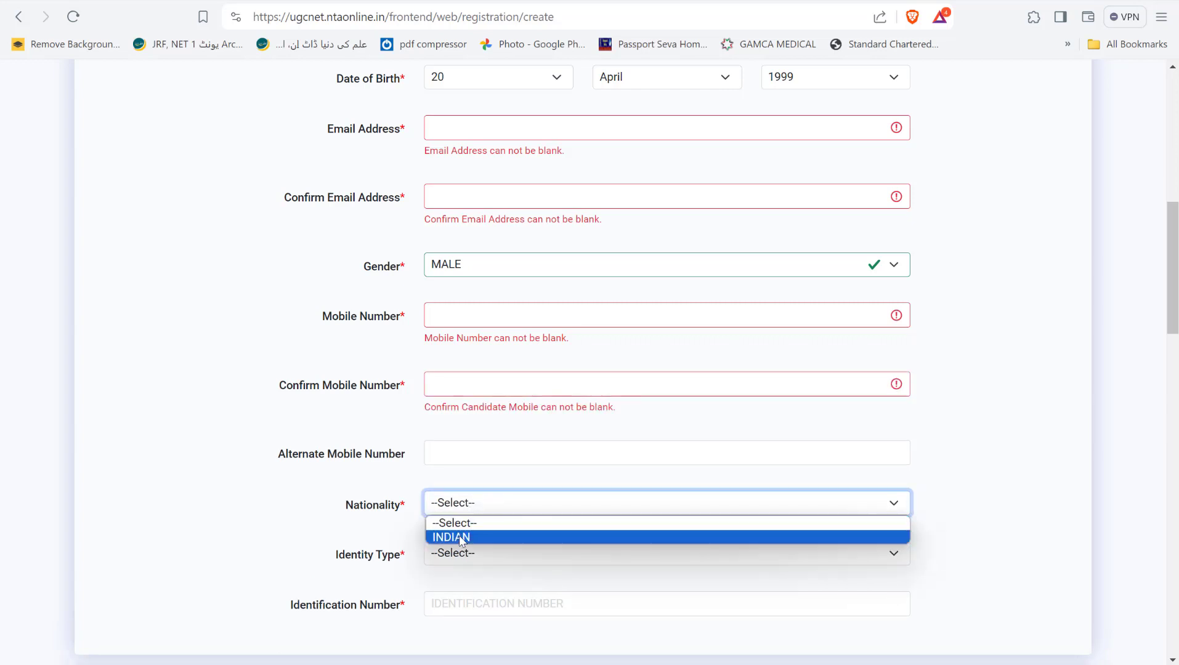
pyautogui.click(460, 536)
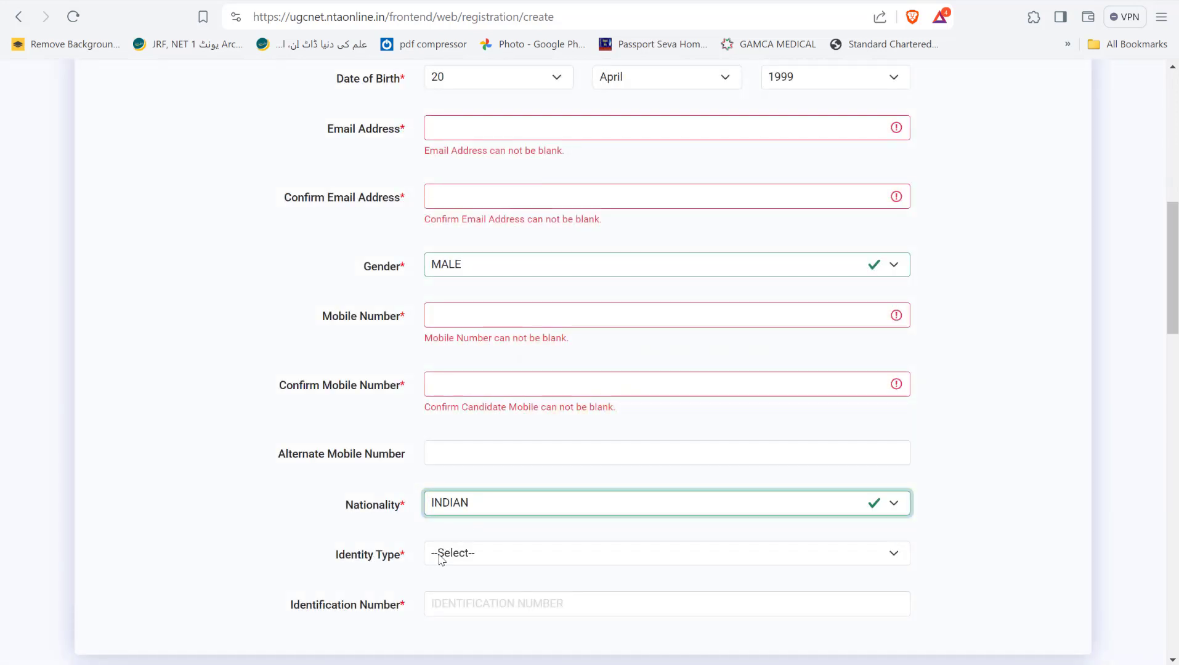
pyautogui.click(447, 556)
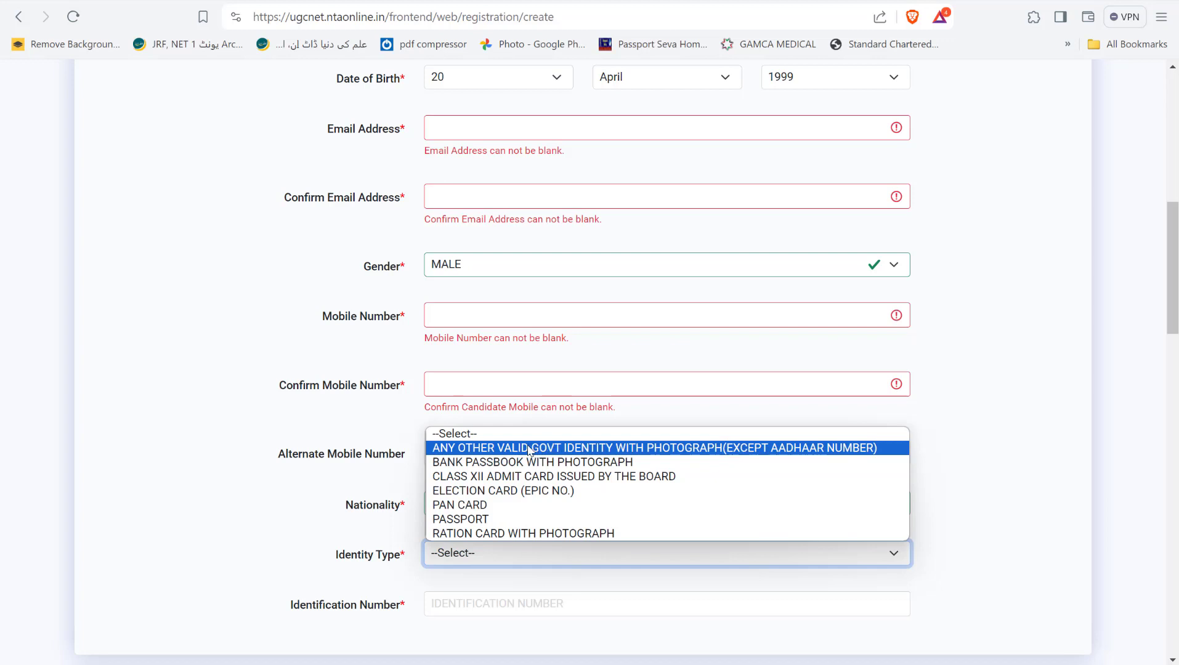
pyautogui.click(464, 506)
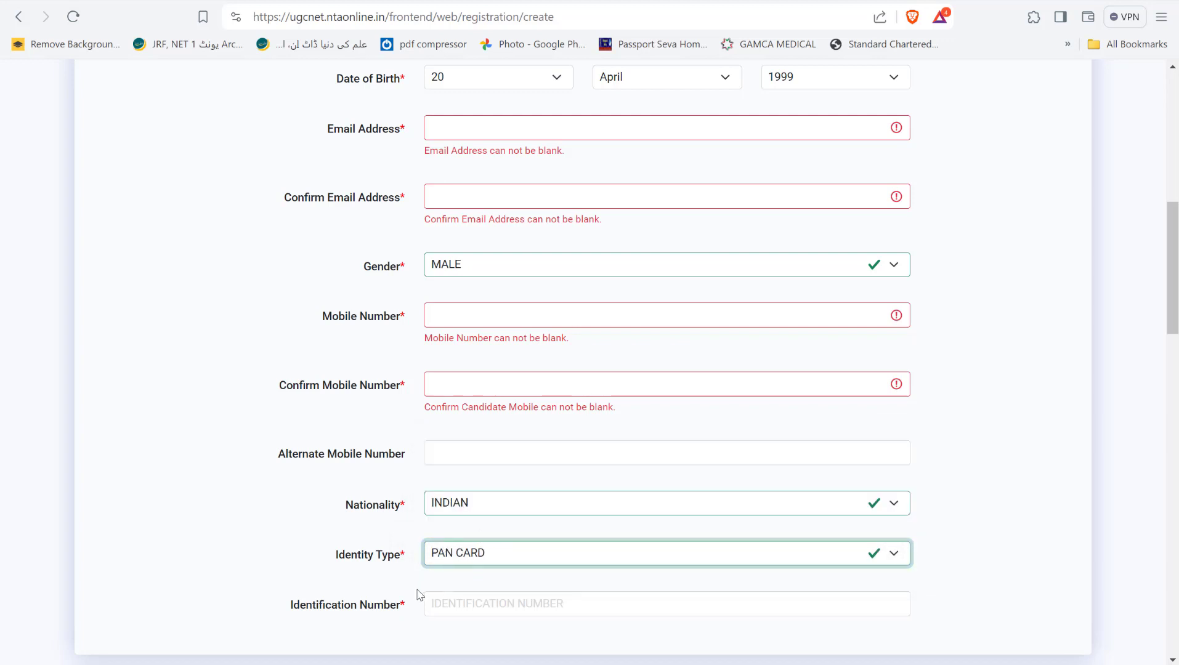
pyautogui.click(480, 605)
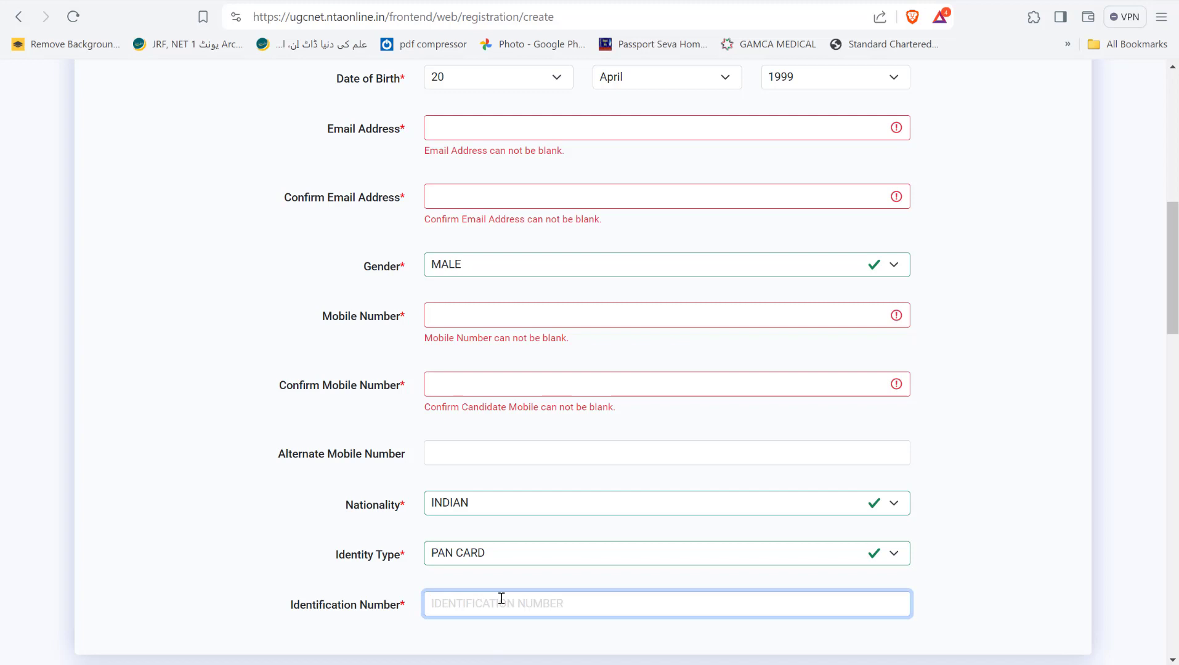
pyautogui.scroll(-10, 450, 127)
pyautogui.click(449, 126)
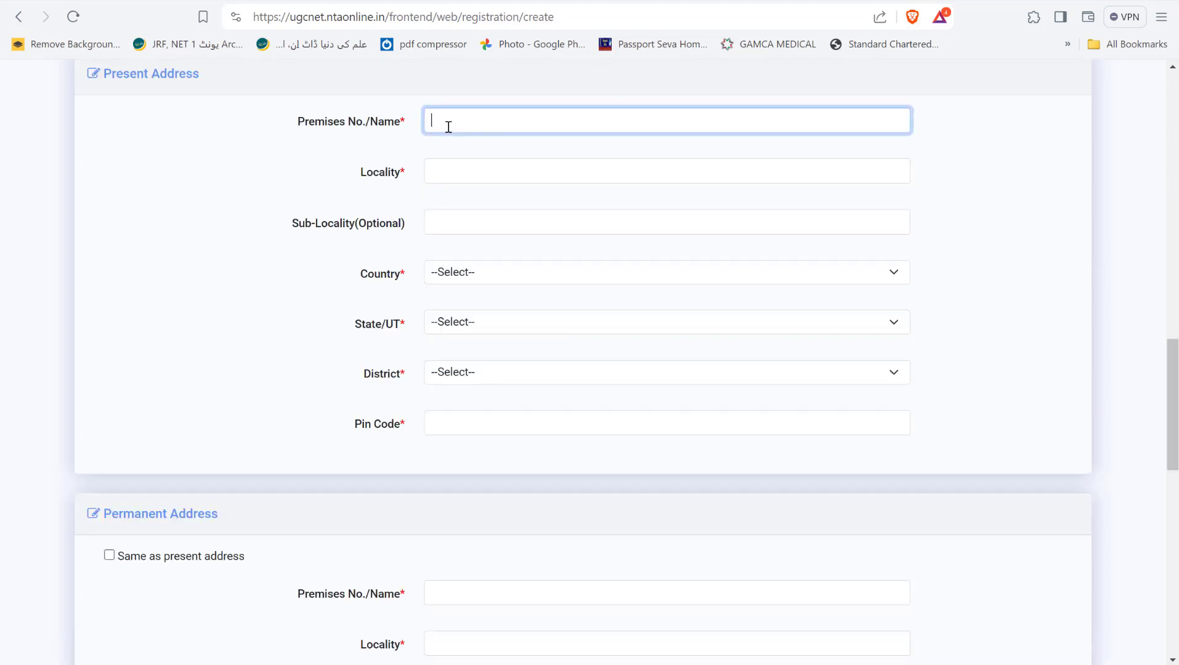
# - Set present address country INDIA, state TELANGANA, district Hyderabad, and enter the pin code
pyautogui.click(445, 173)
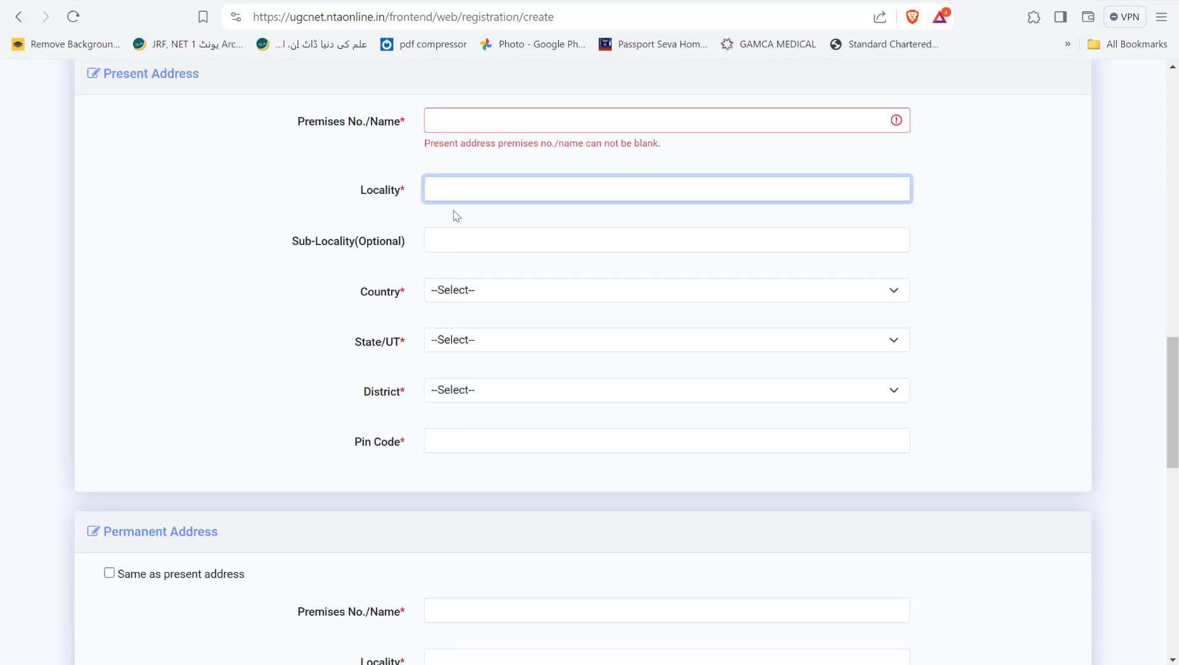
pyautogui.click(455, 292)
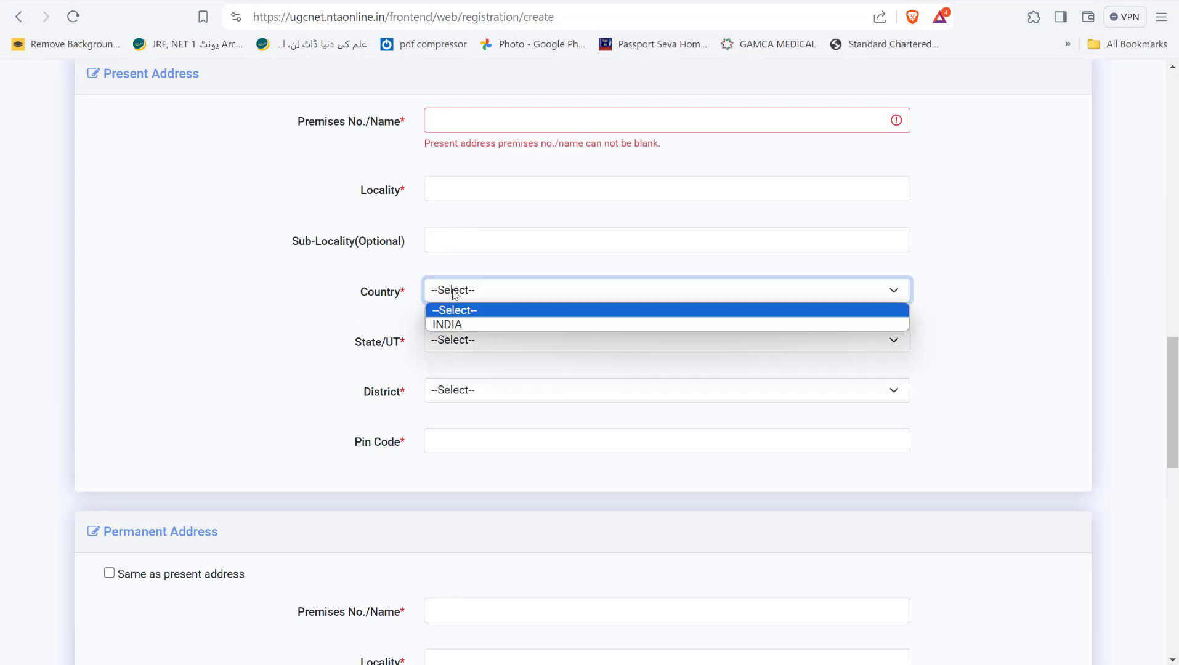
pyautogui.click(453, 342)
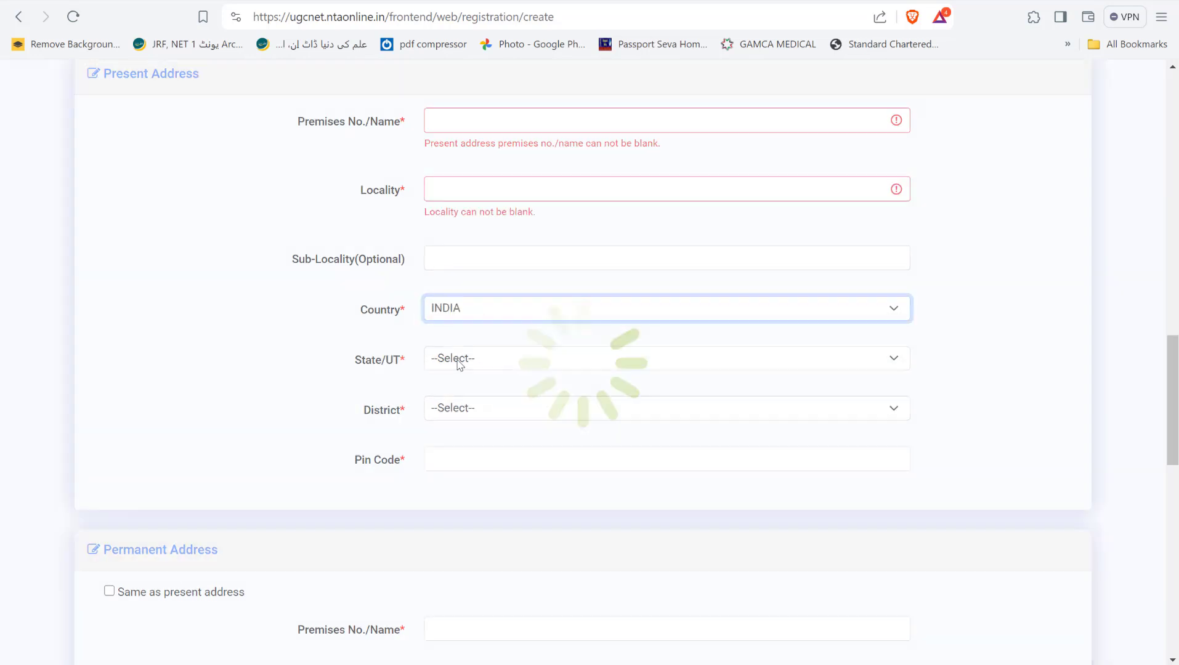
pyautogui.click(458, 364)
pyautogui.write('te')
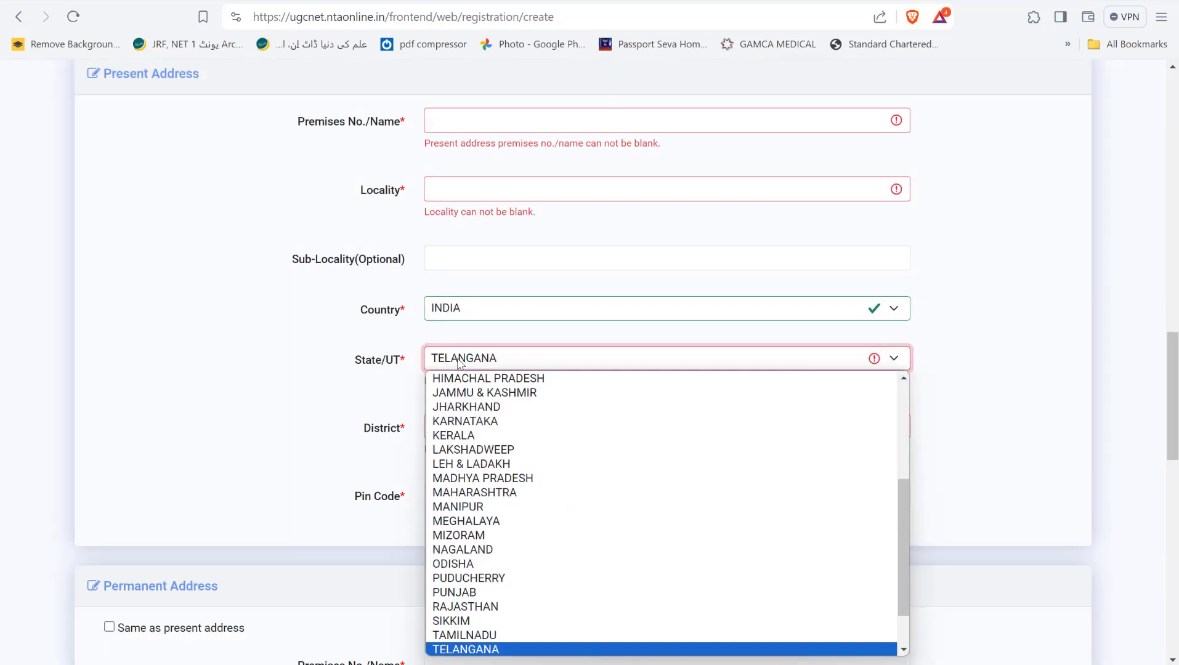
pyautogui.press('Return')
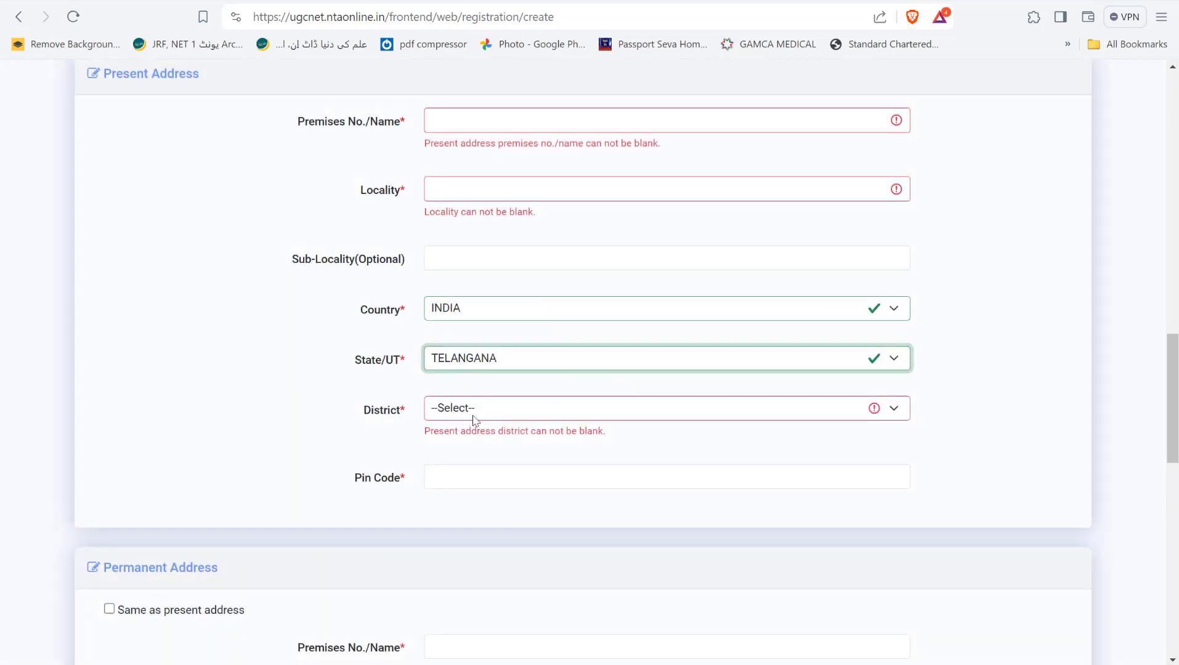
pyautogui.click(474, 412)
pyautogui.write('hy')
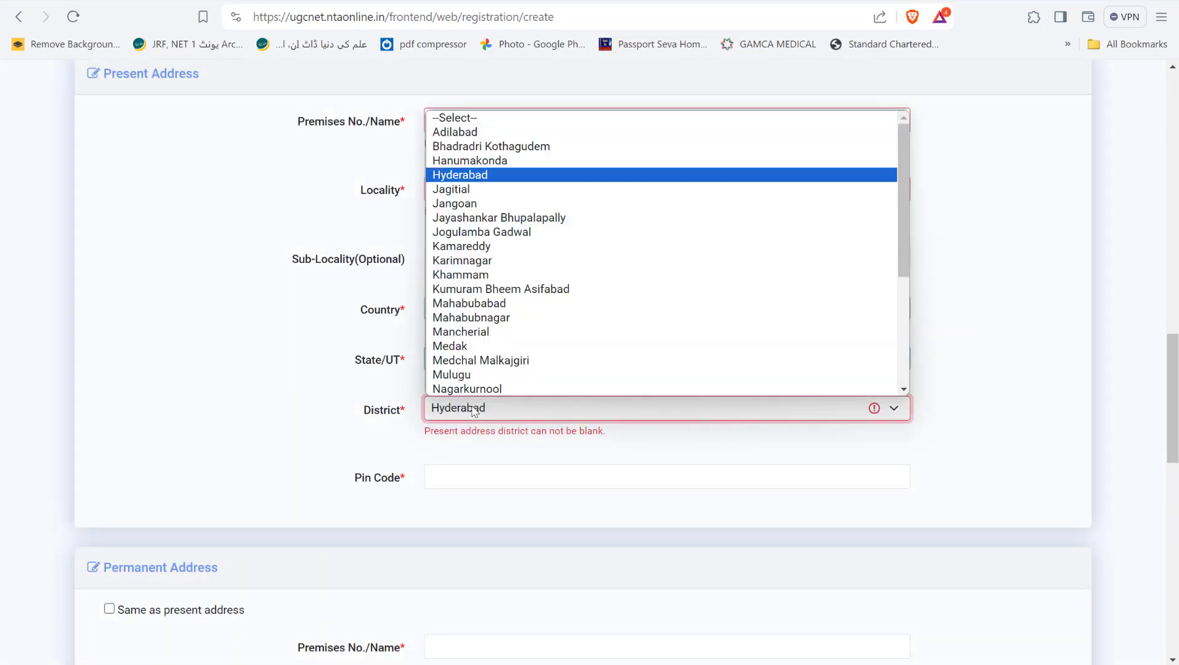
pyautogui.press('Return')
pyautogui.click(458, 460)
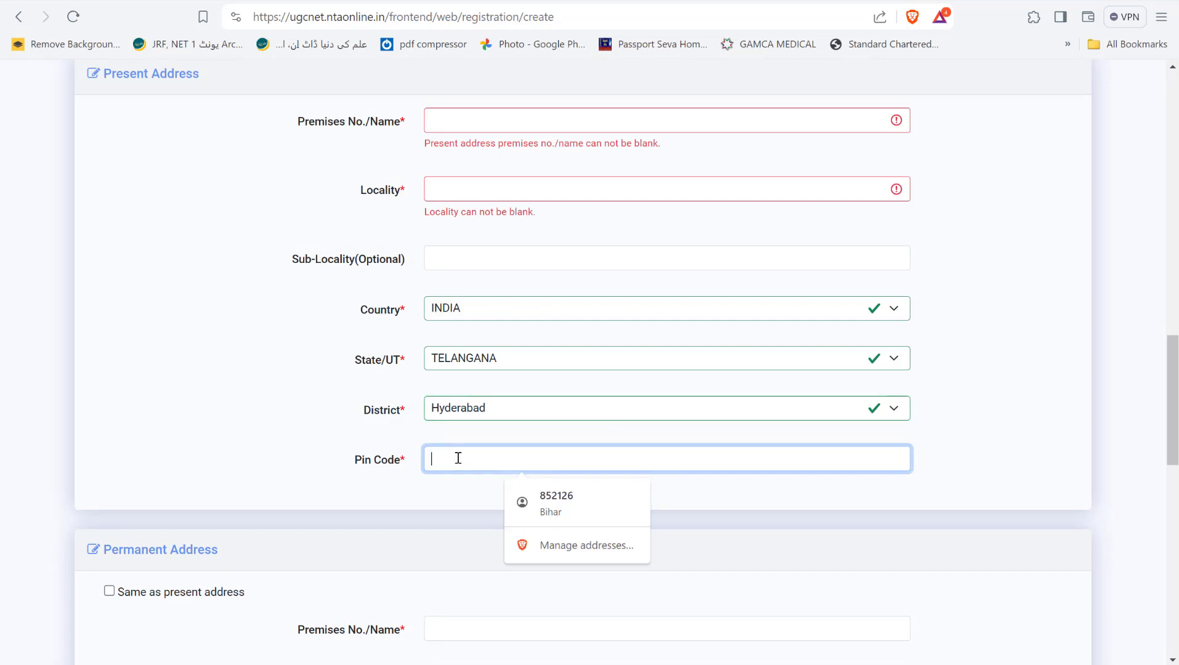
pyautogui.write('500032')
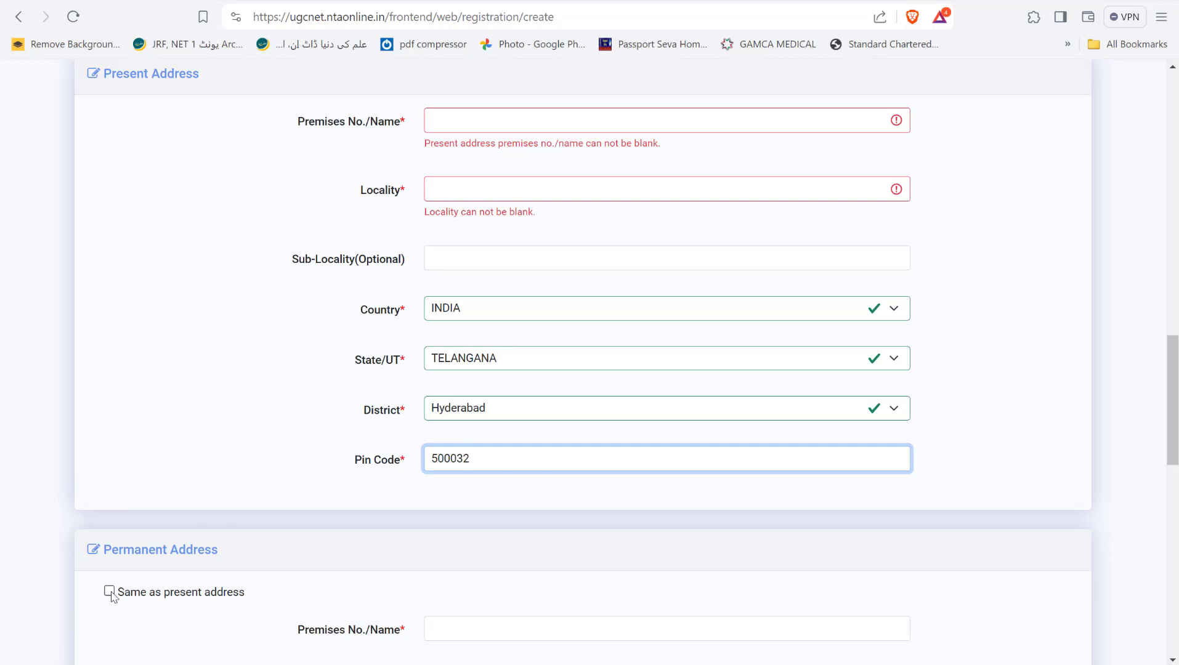
# - Finish the pin code entry and scroll down to the Choose Password section
pyautogui.click(419, 518)
pyautogui.scroll(-5, 511, 483)
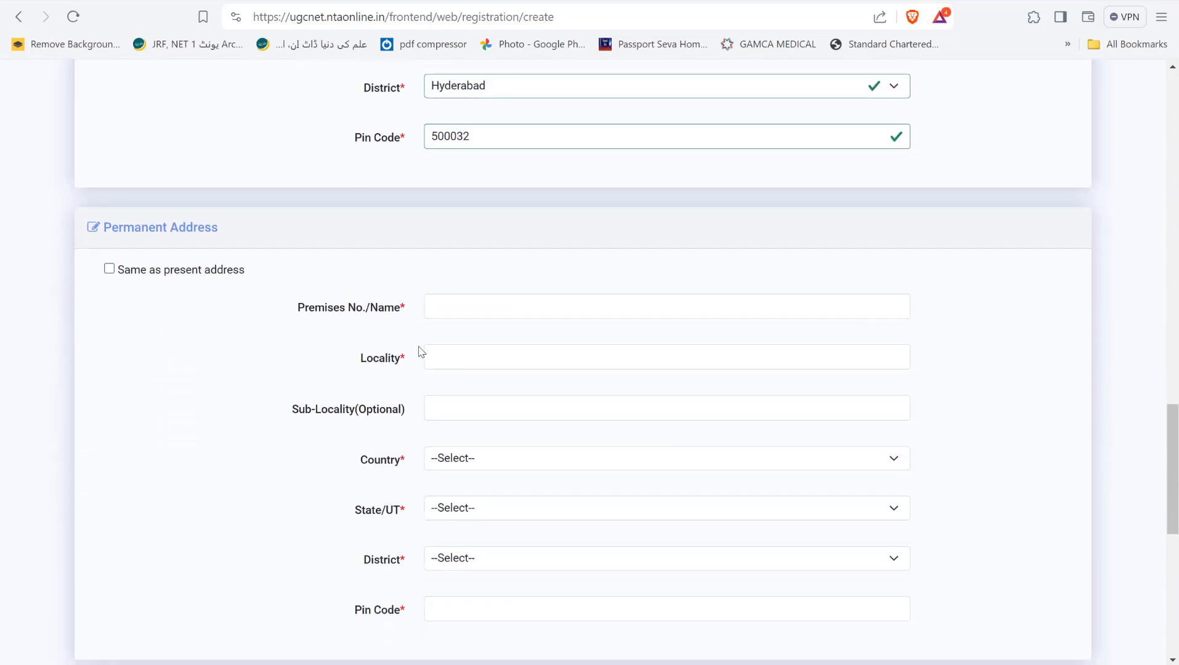
pyautogui.scroll(-1, 523, 333)
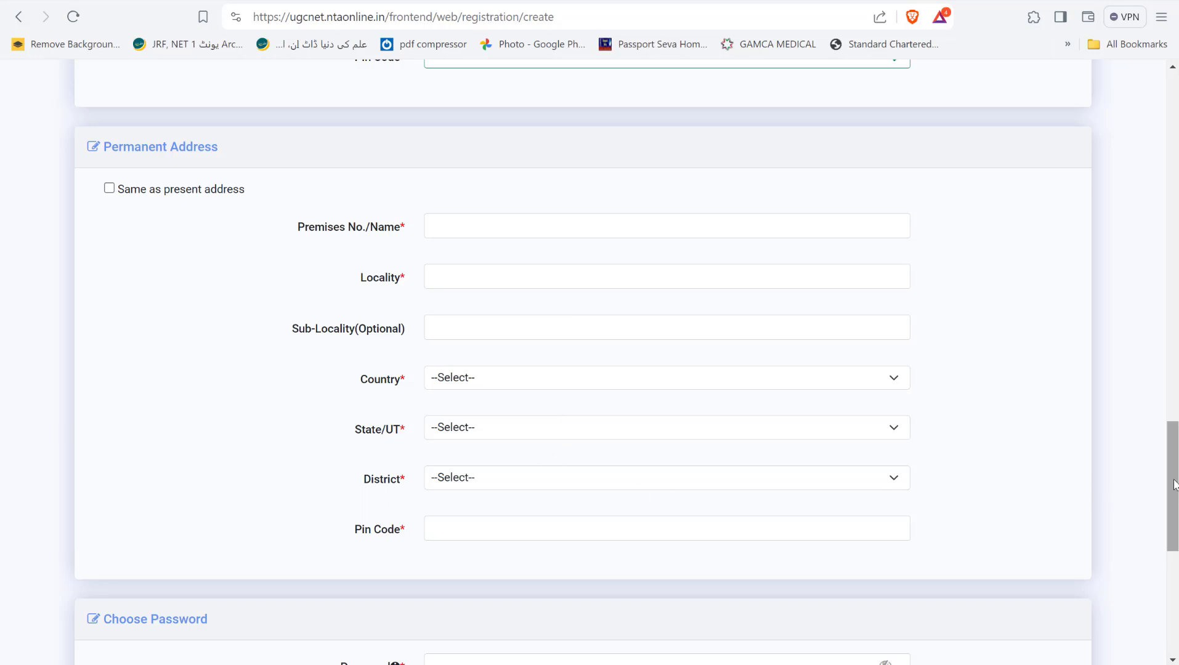
pyautogui.moveTo(1174, 487); pyautogui.dragTo(1177, 575)
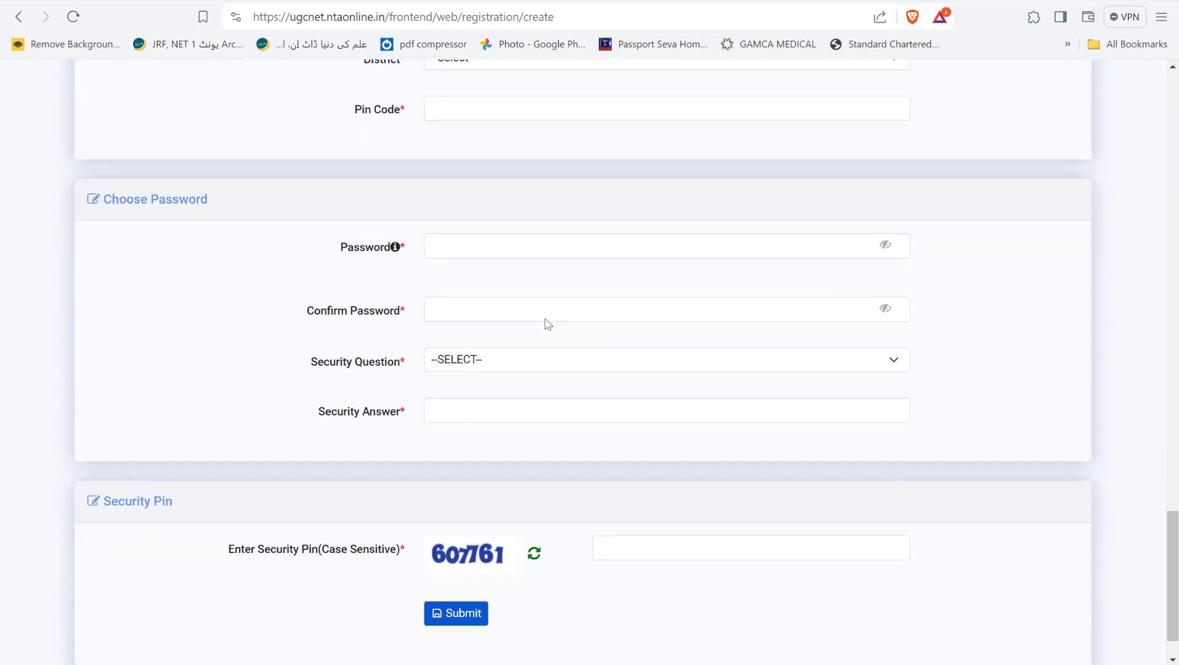
pyautogui.moveTo(473, 252)
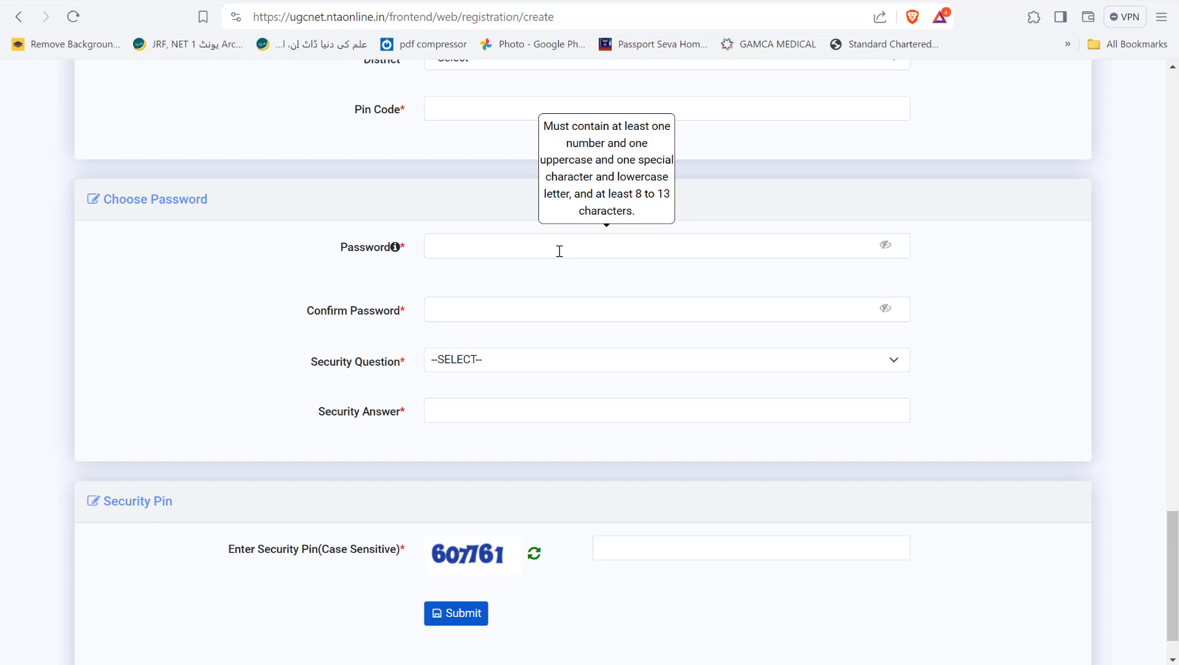
# - Choose 'WHAT IS YOUR BIRTH CITY?', enter the security answer and security pin, and submit
pyautogui.click(468, 304)
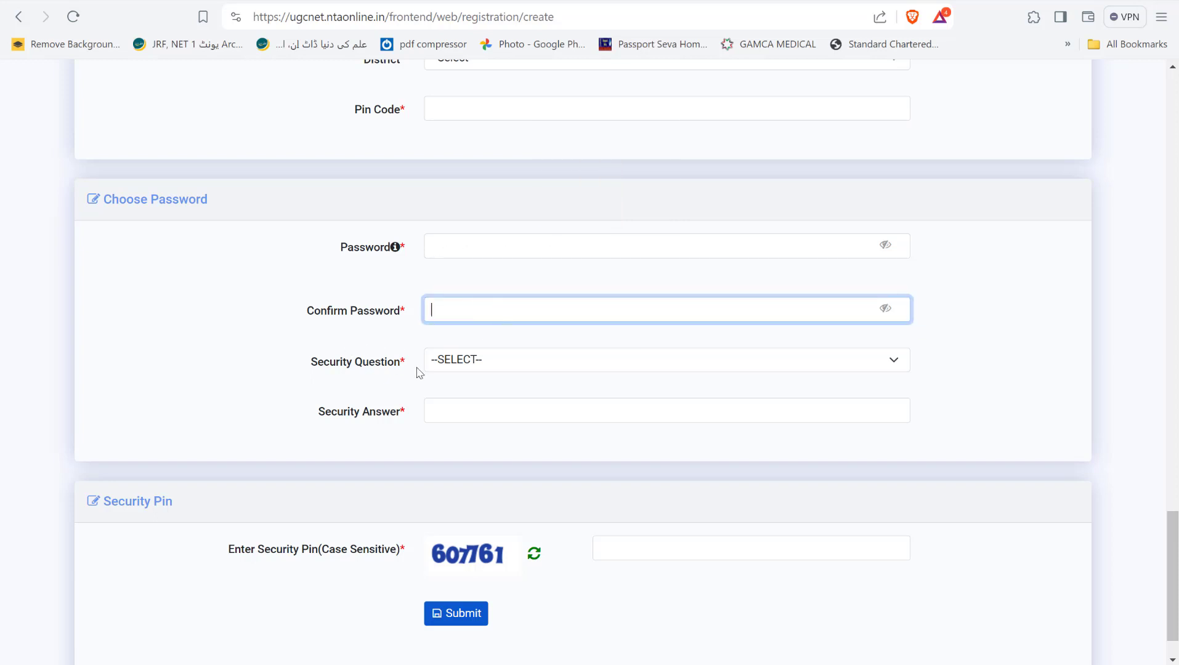
pyautogui.click(481, 362)
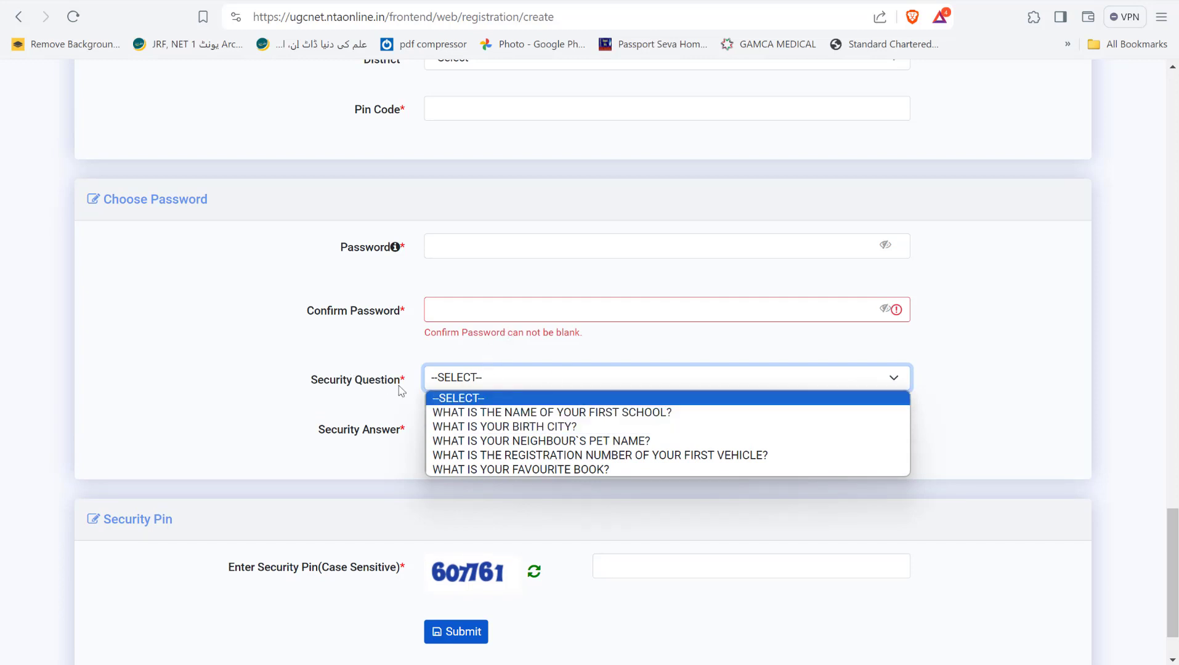
pyautogui.click(506, 427)
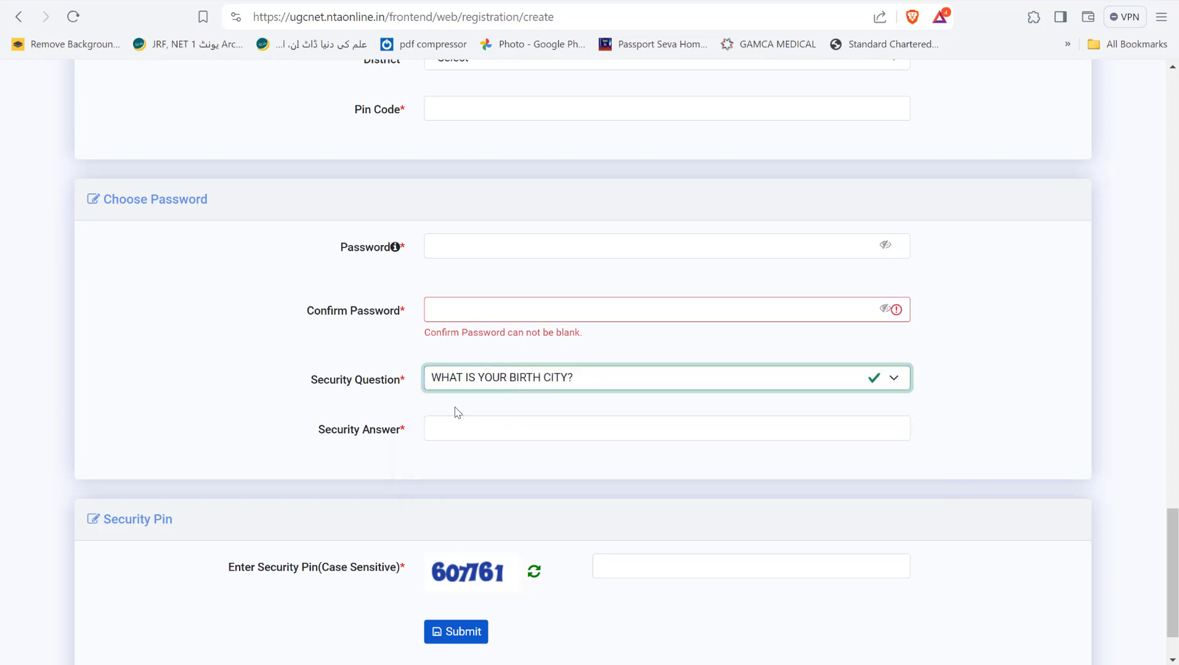
pyautogui.click(464, 430)
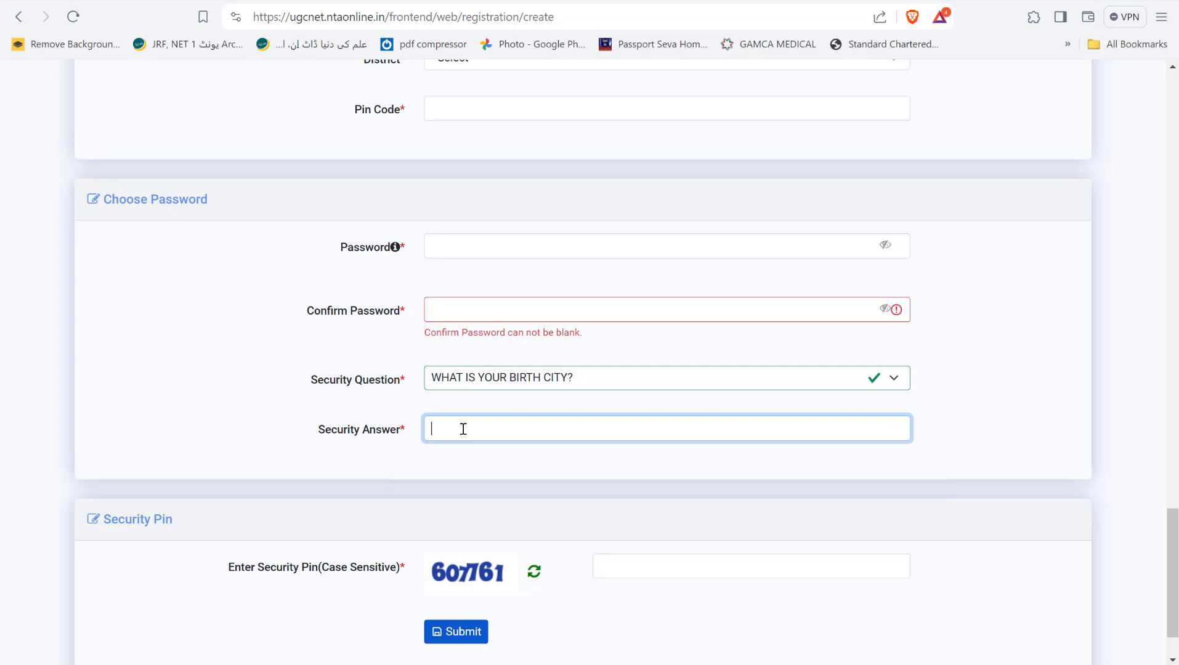
pyautogui.click(653, 567)
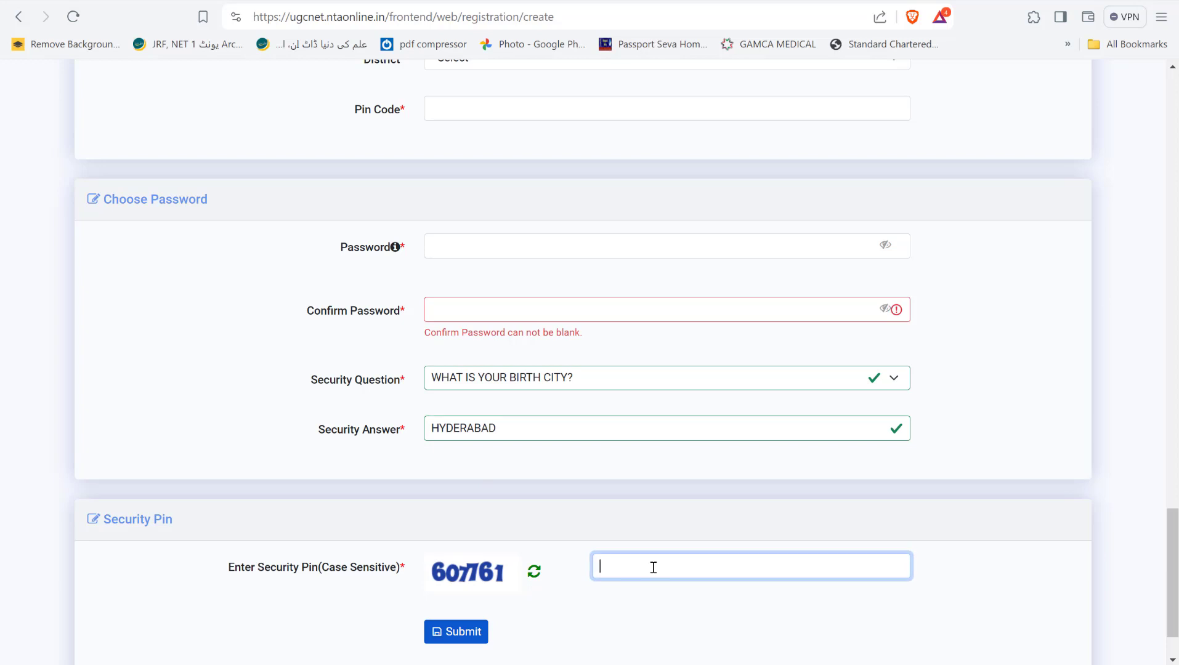
pyautogui.click(468, 638)
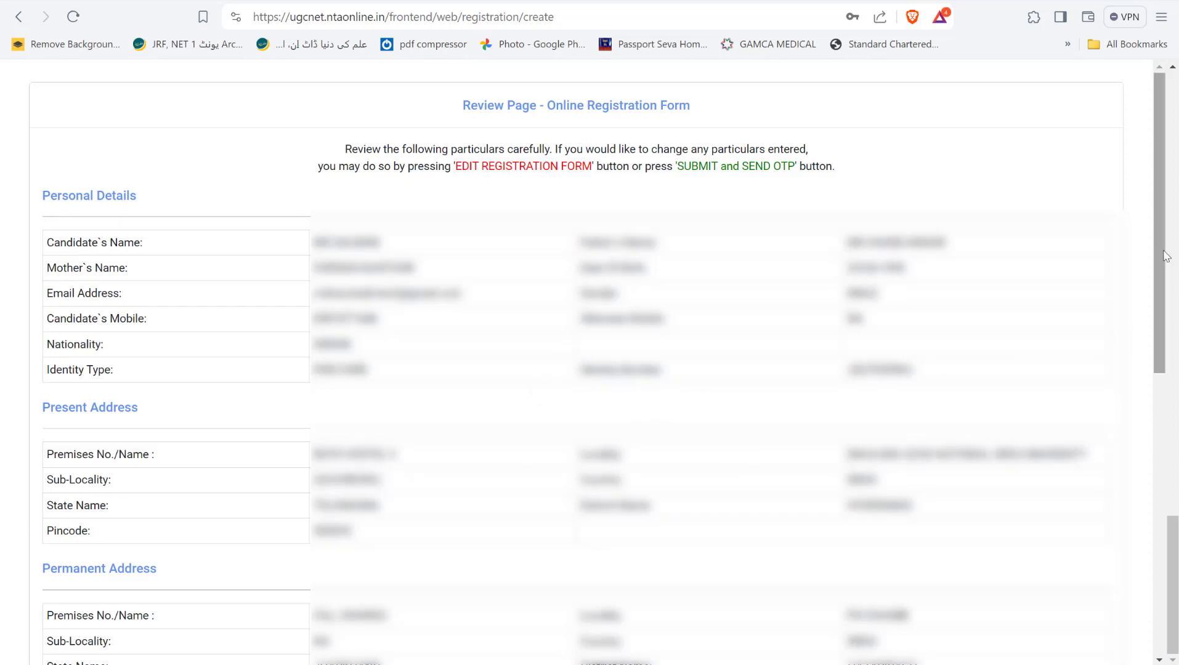
# - Tick every checklist particular, from candidate name through gender and the rest
pyautogui.scroll(-9, 1166, 256)
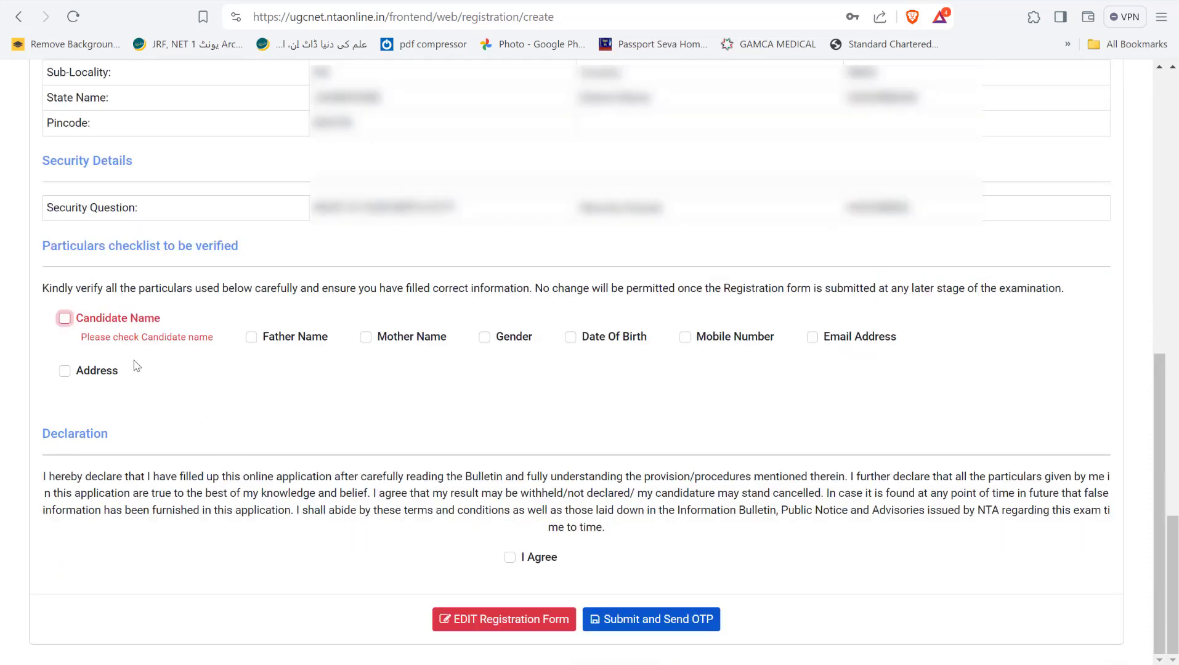
pyautogui.click(64, 319)
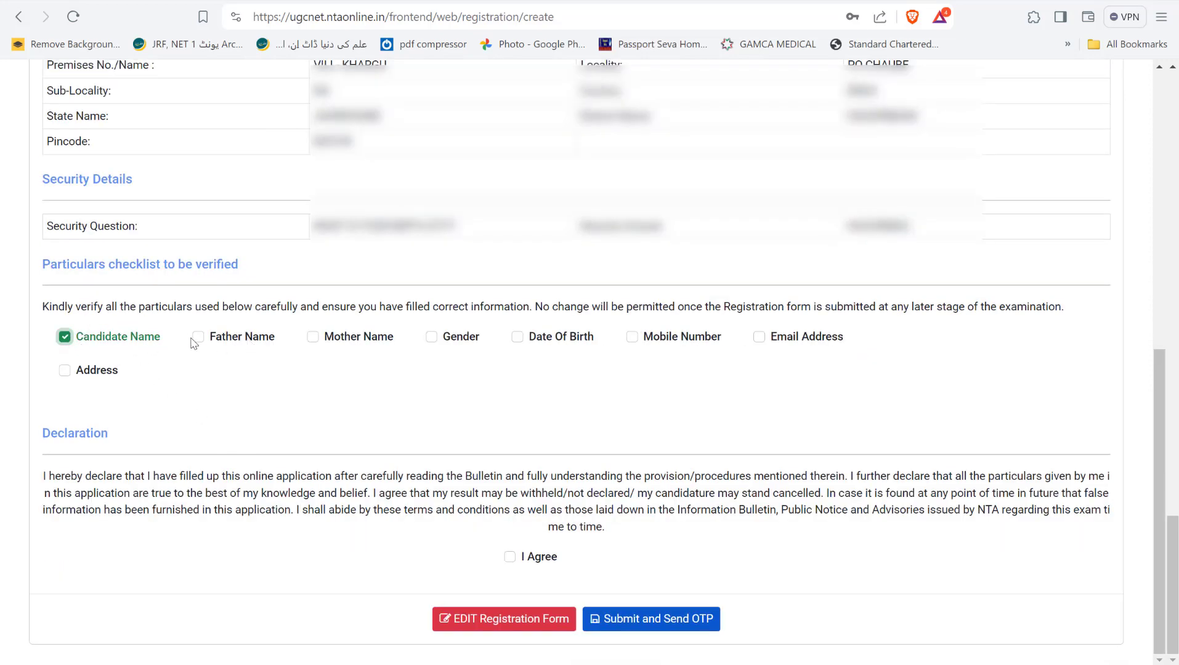
pyautogui.press('Tab')
pyautogui.press('space')
pyautogui.press('Tab')
pyautogui.press('space')
pyautogui.press('Tab')
pyautogui.press('space')
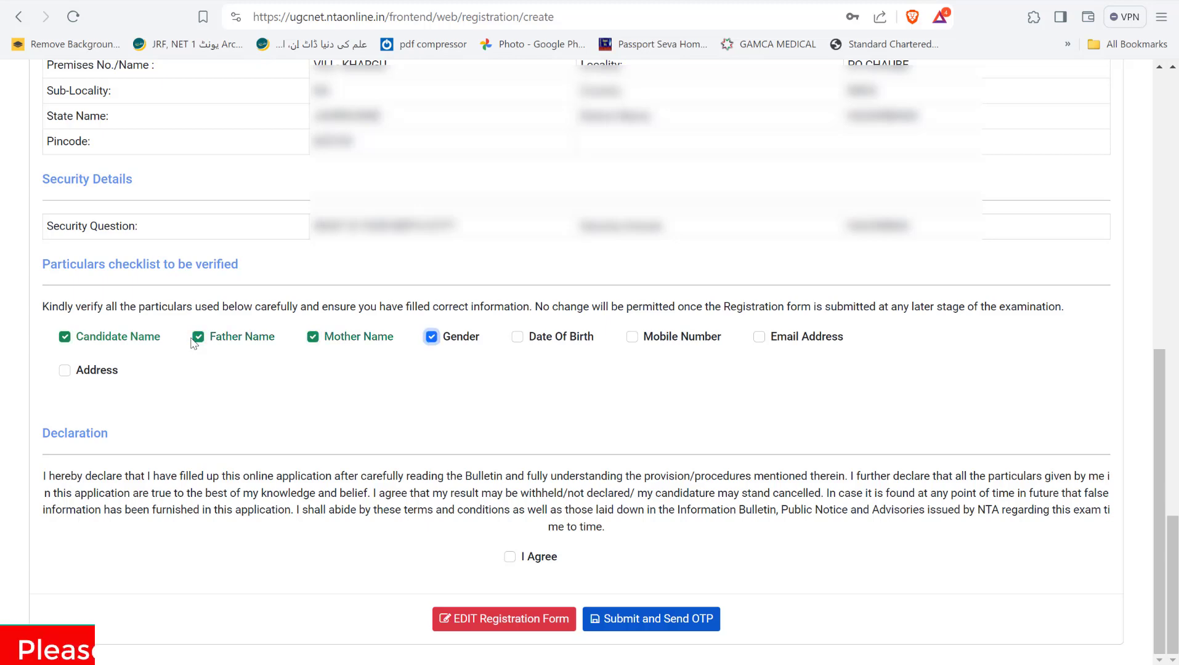
pyautogui.press('Tab')
pyautogui.press('space')
pyautogui.press('Tab')
pyautogui.press('space')
pyautogui.press('Tab')
pyautogui.press('space')
pyautogui.press('Tab')
pyautogui.press('space')
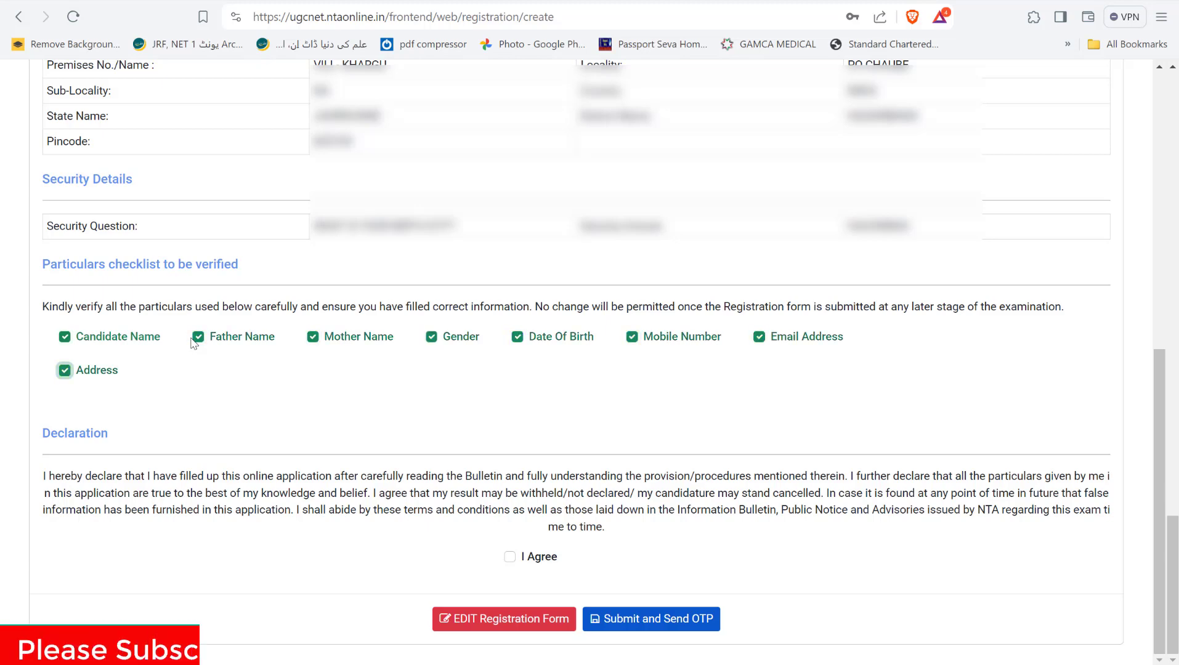
# - Agree to the declaration, submit and send the OTP, and confirm the submission
pyautogui.click(510, 558)
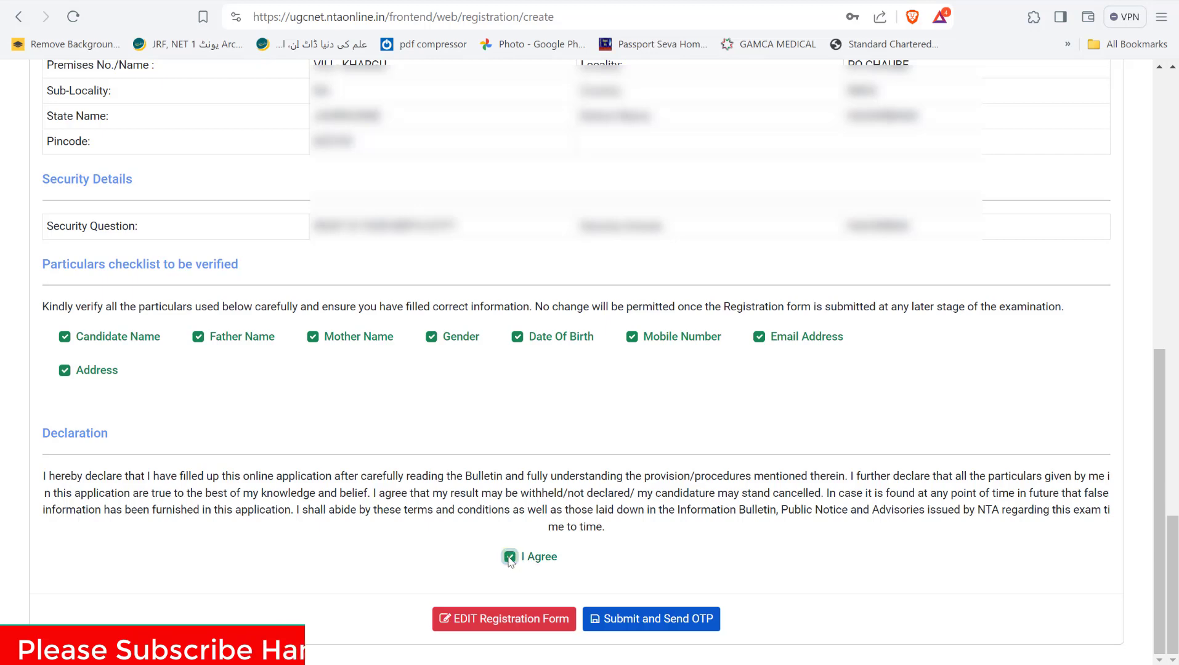
pyautogui.click(665, 622)
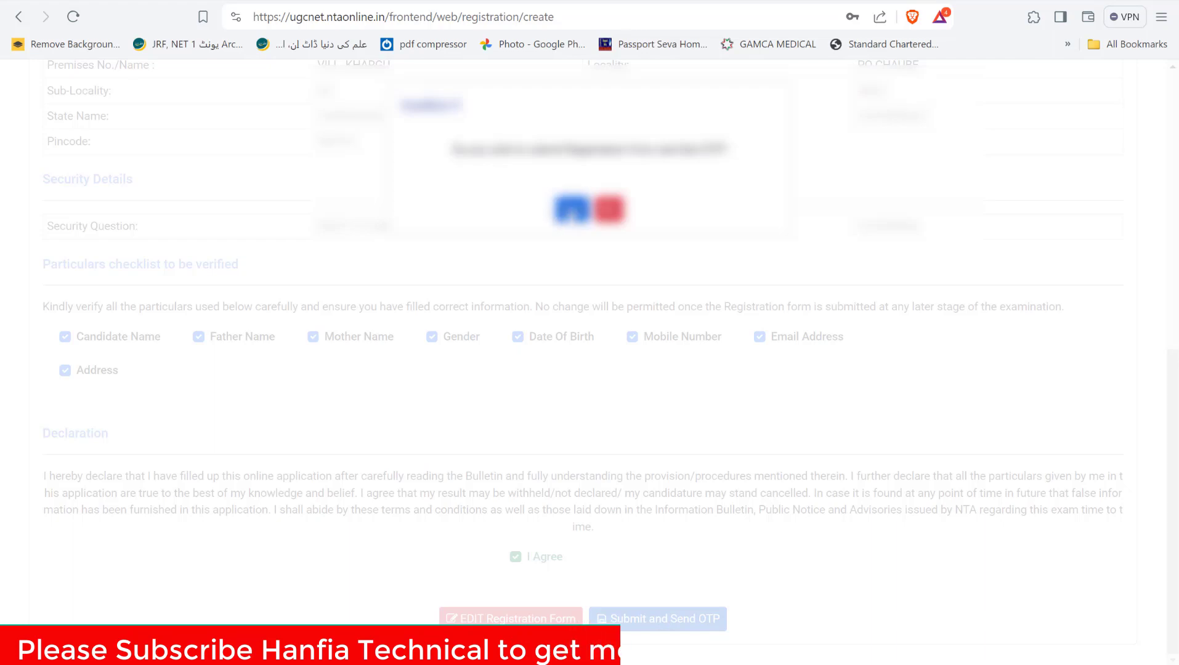
pyautogui.click(571, 209)
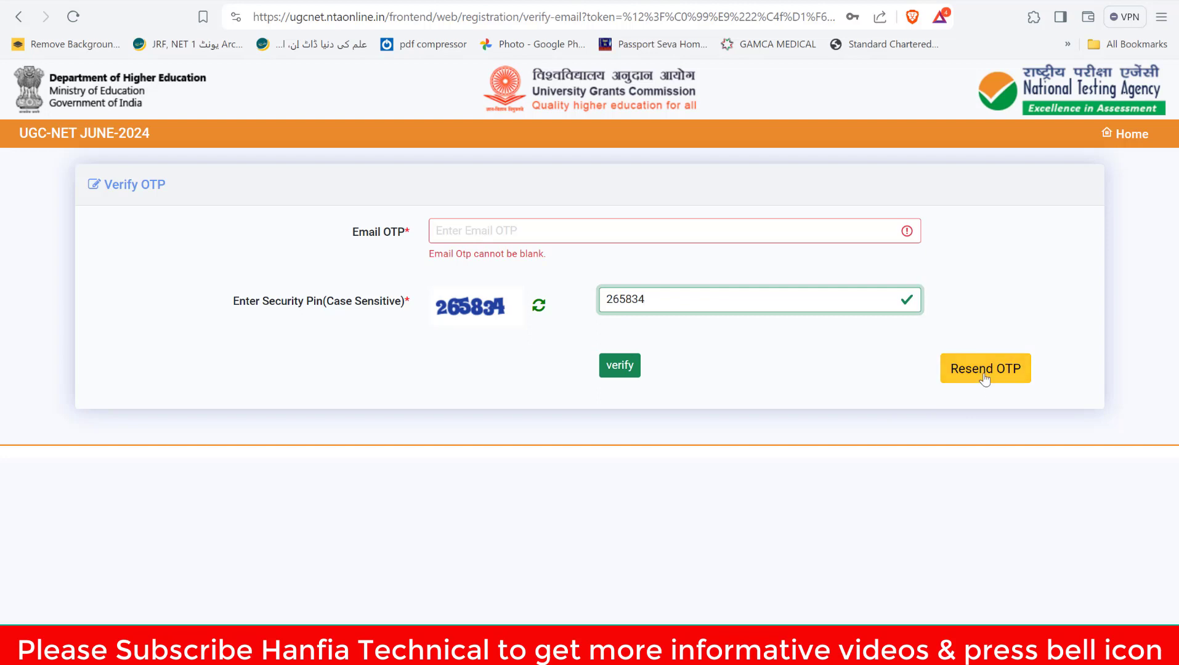
# - Verify the email OTP, dismiss the application number message, and log in with the password
pyautogui.click(469, 232)
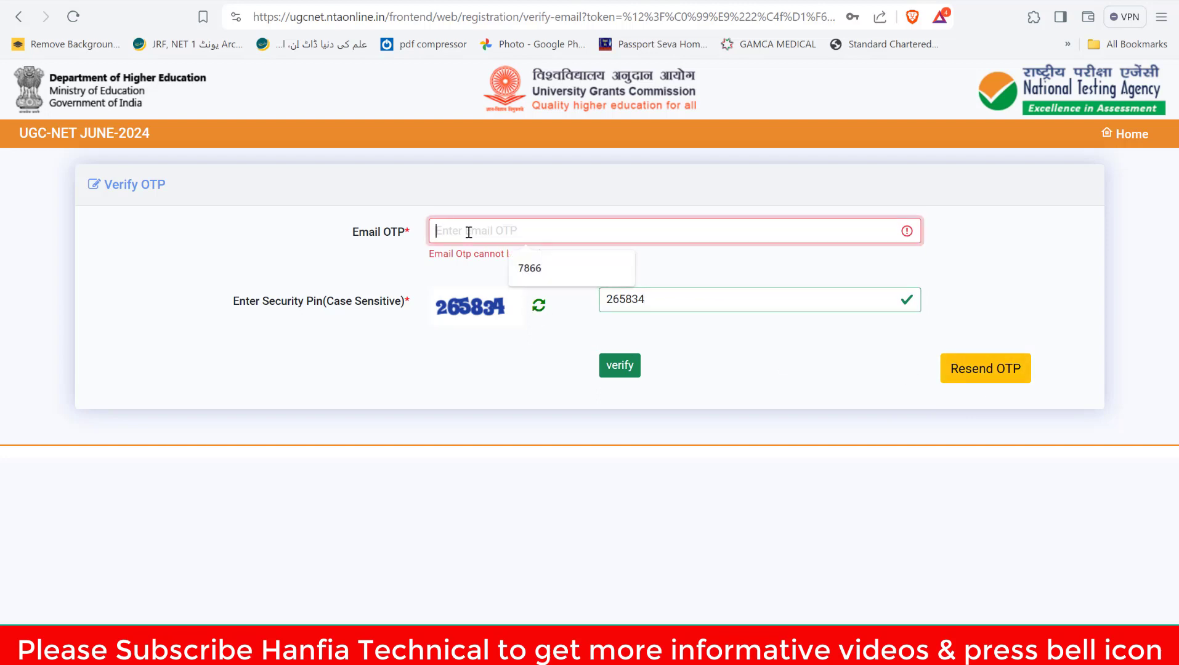
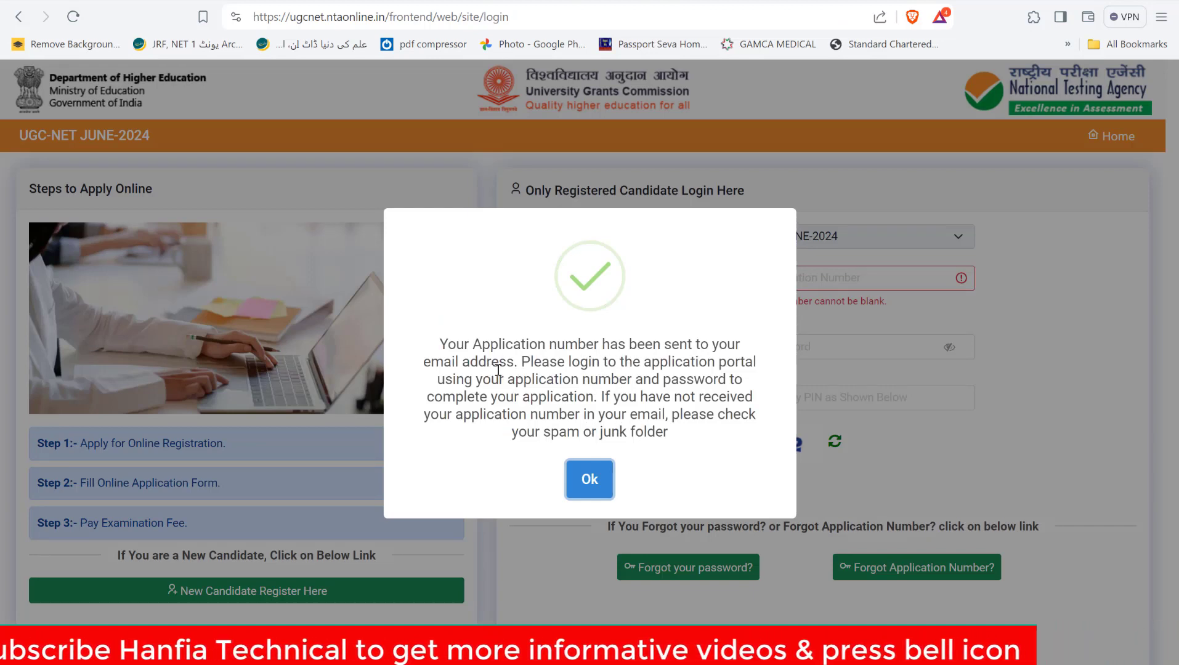
pyautogui.click(589, 480)
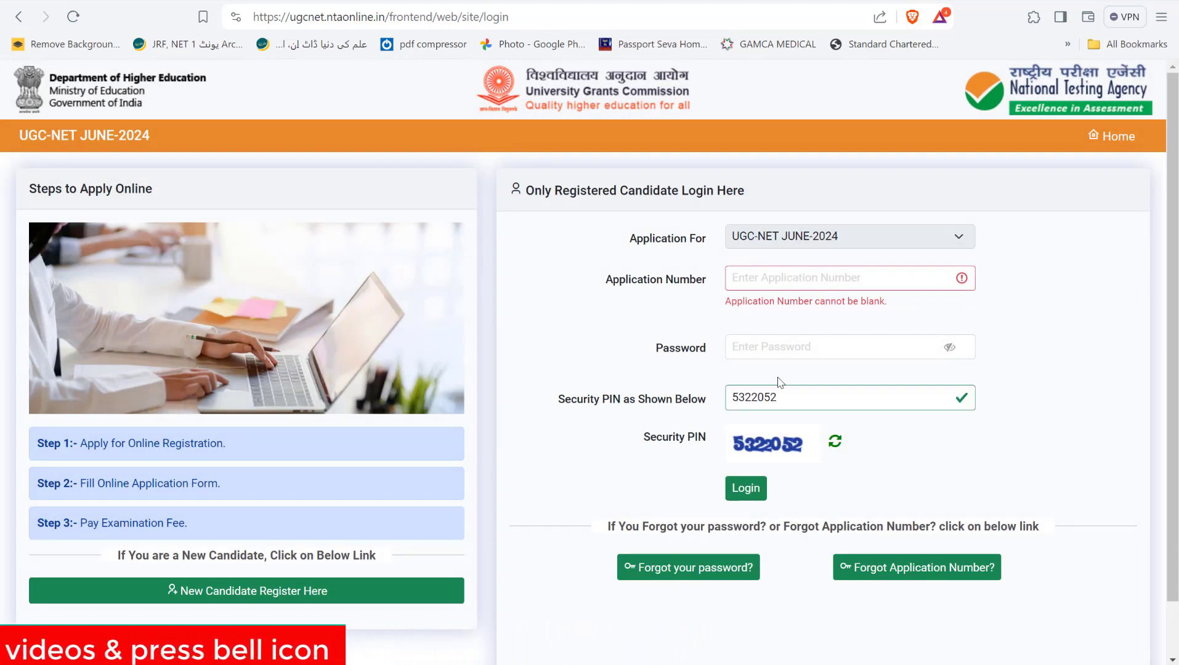
pyautogui.click(767, 351)
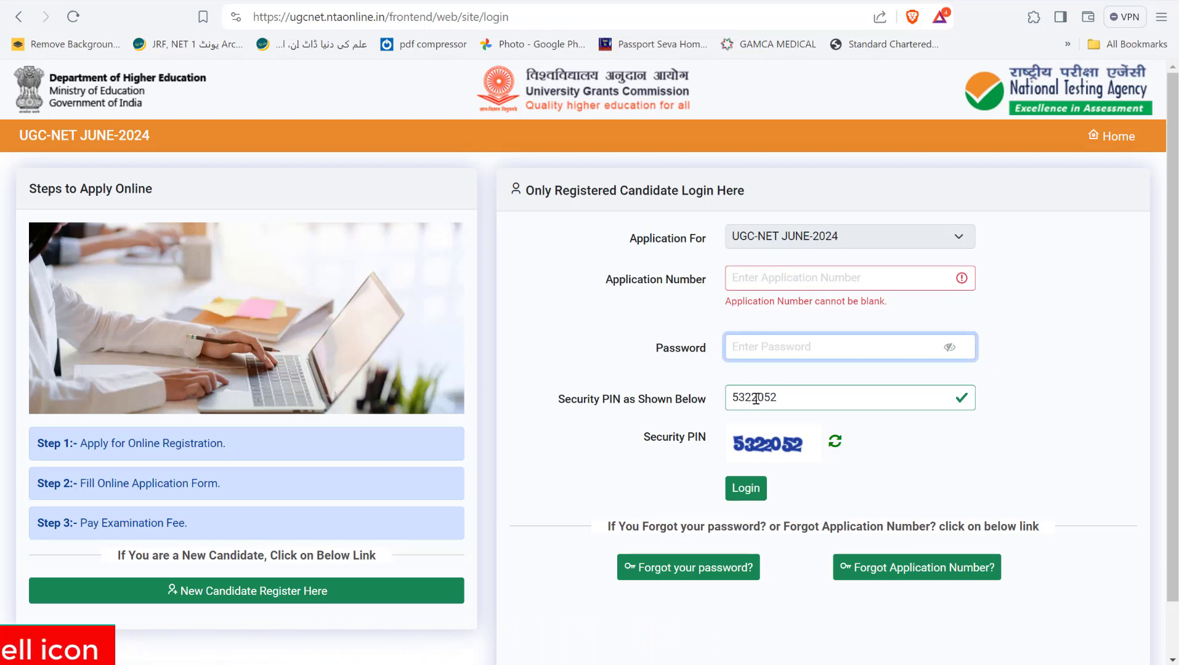
pyautogui.click(756, 491)
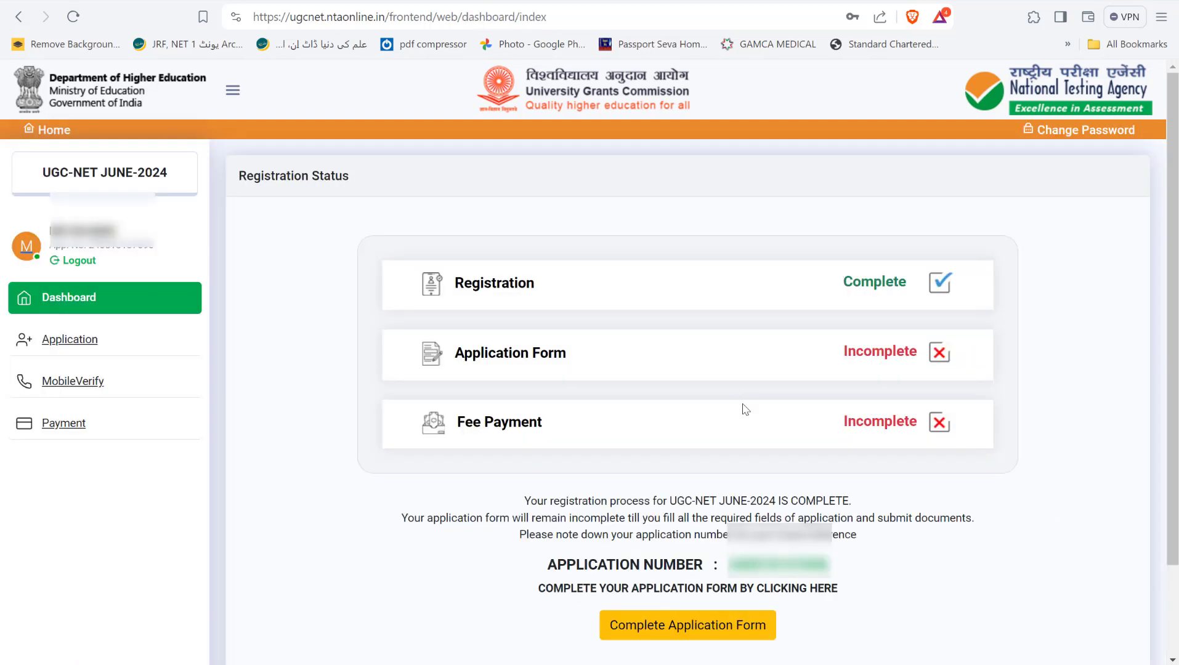
# - Open the application form's Contact Details page and enter the captcha code
pyautogui.click(718, 629)
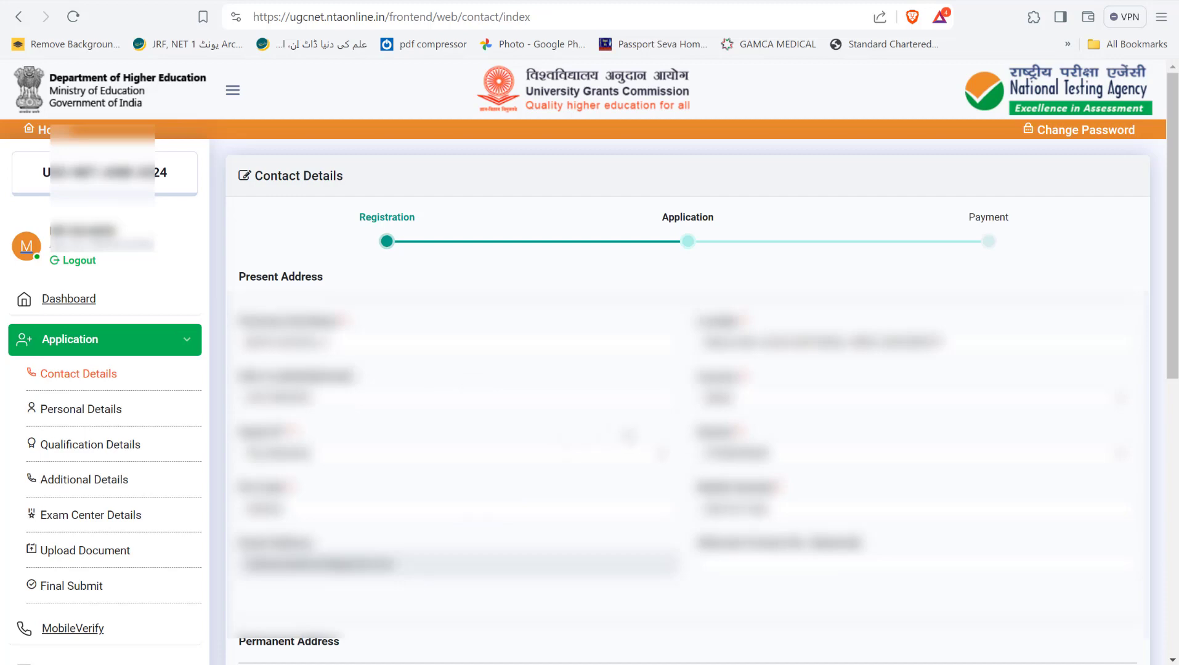
pyautogui.scroll(-10, 243, 487)
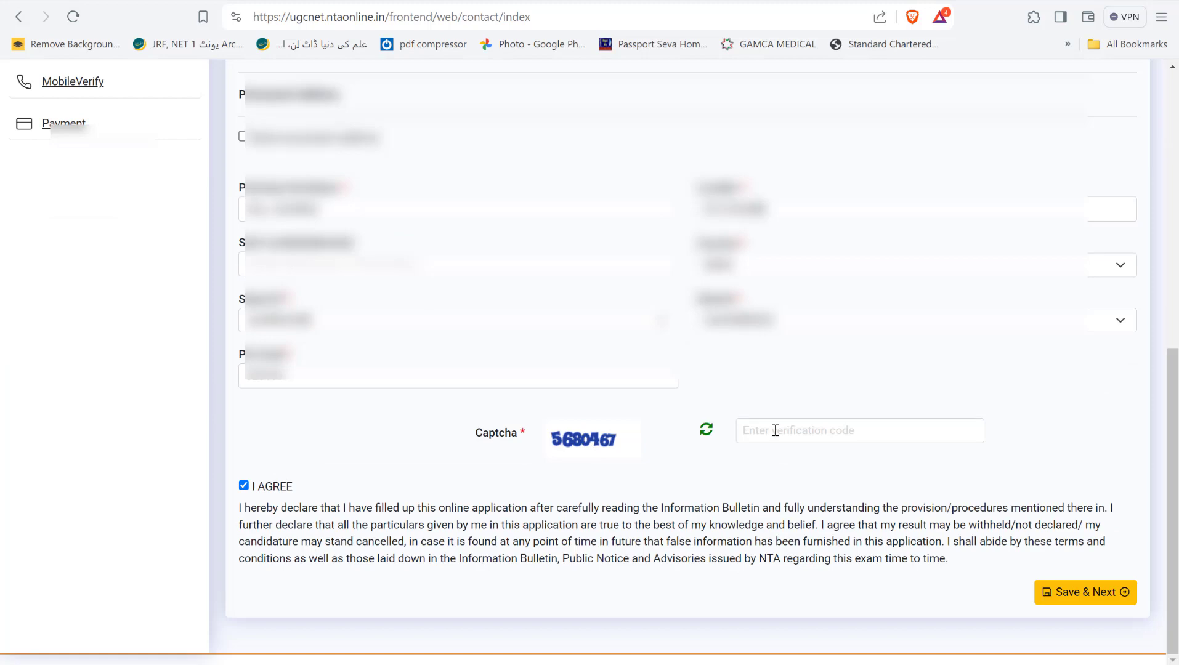
pyautogui.click(775, 431)
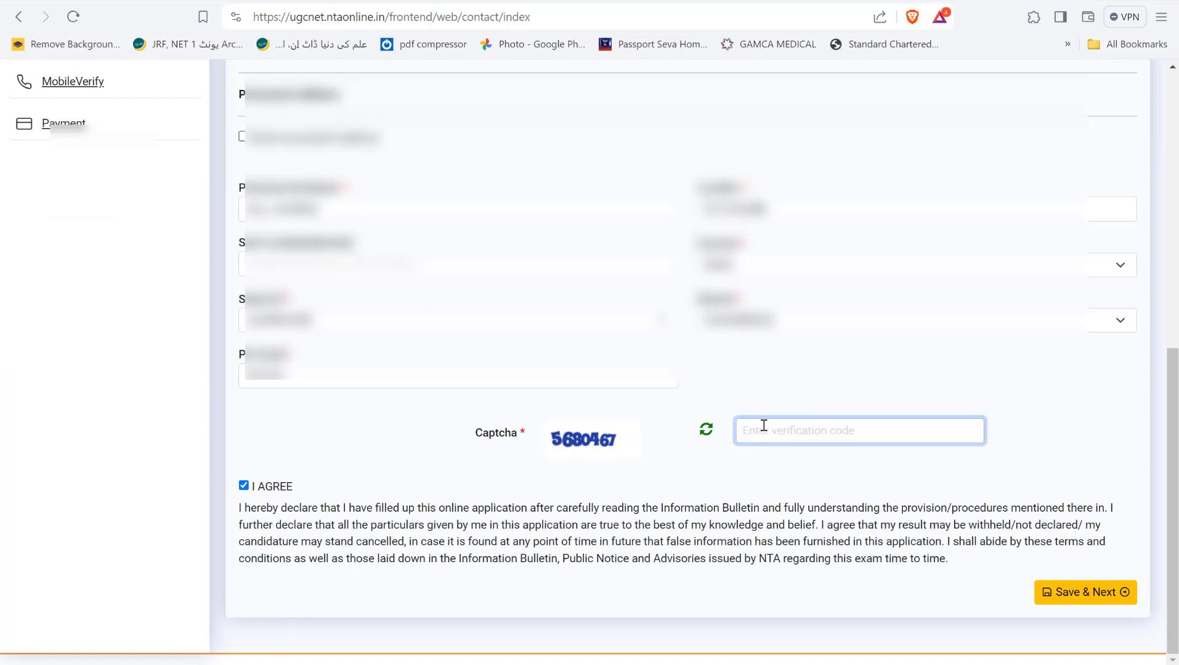
pyautogui.write('5680467')
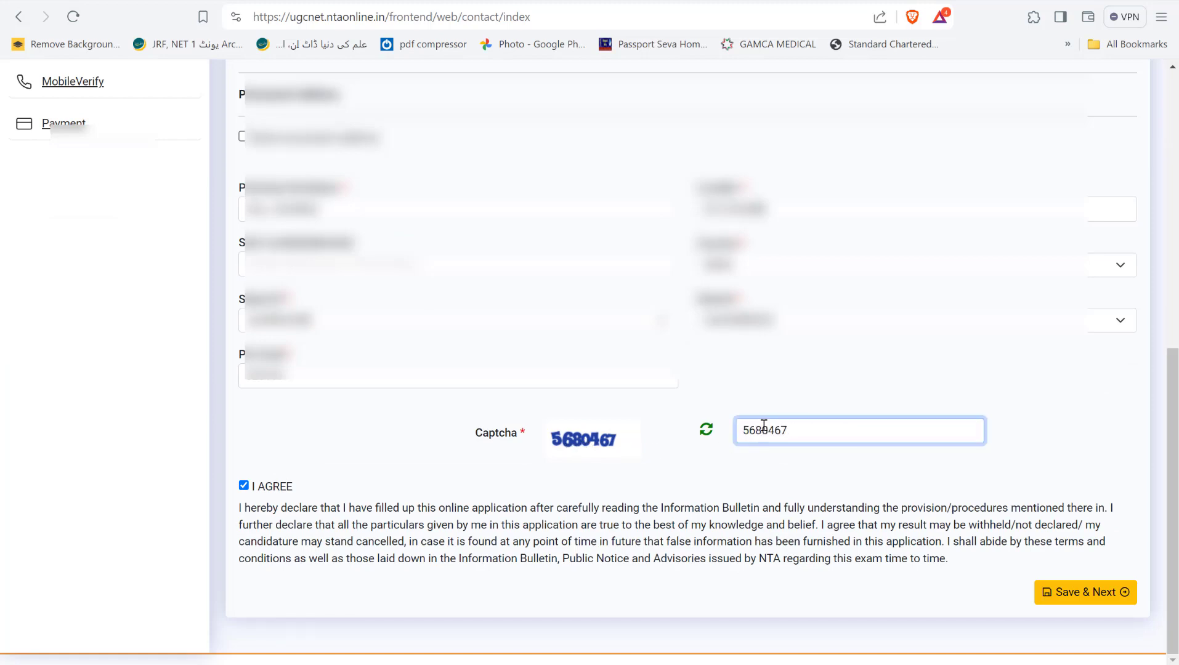
# - Save the contact details, then set category OBC-(NCL) and NFOBC to Yes
pyautogui.click(1095, 594)
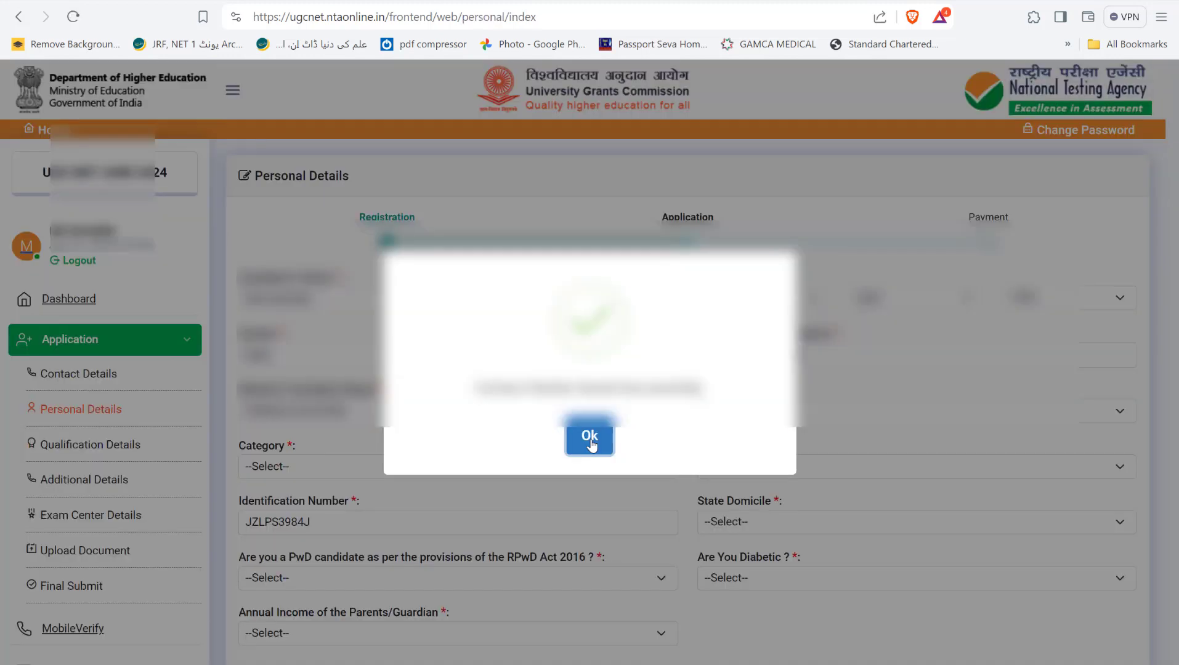
pyautogui.click(590, 438)
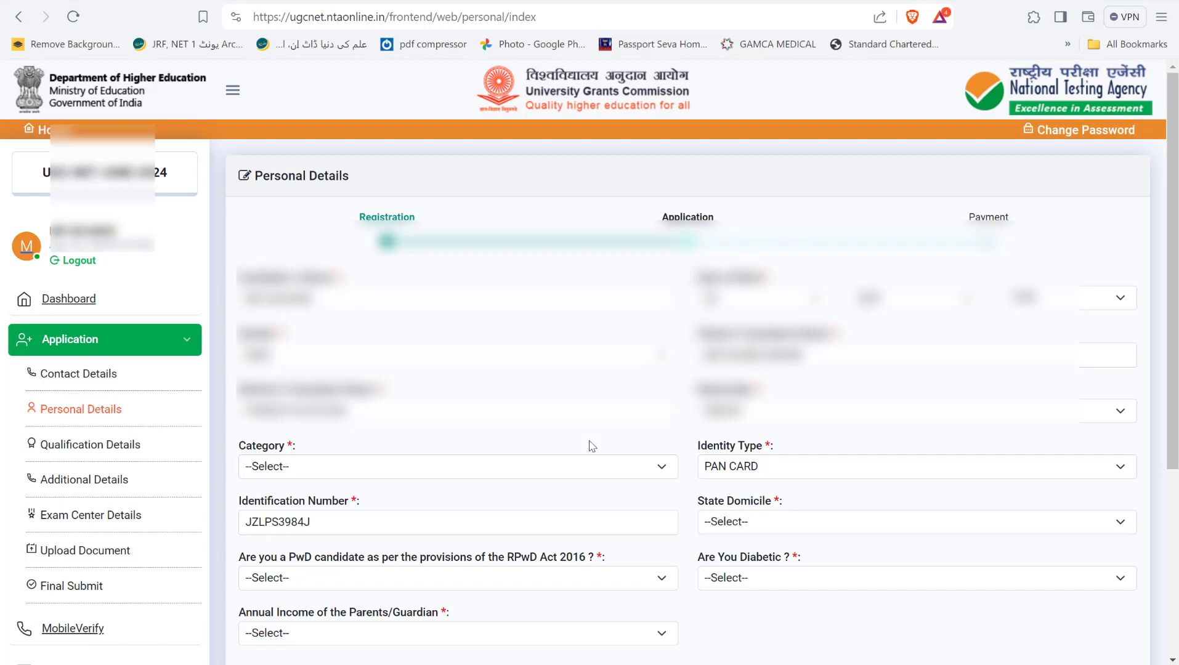
pyautogui.click(263, 472)
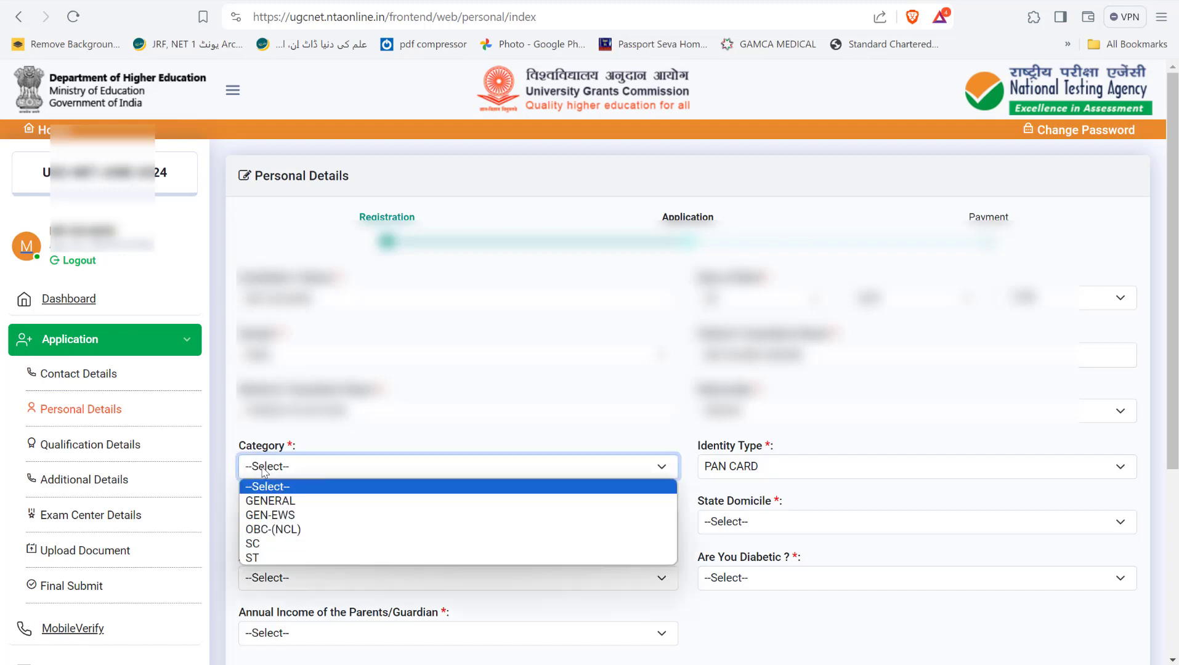
pyautogui.click(276, 531)
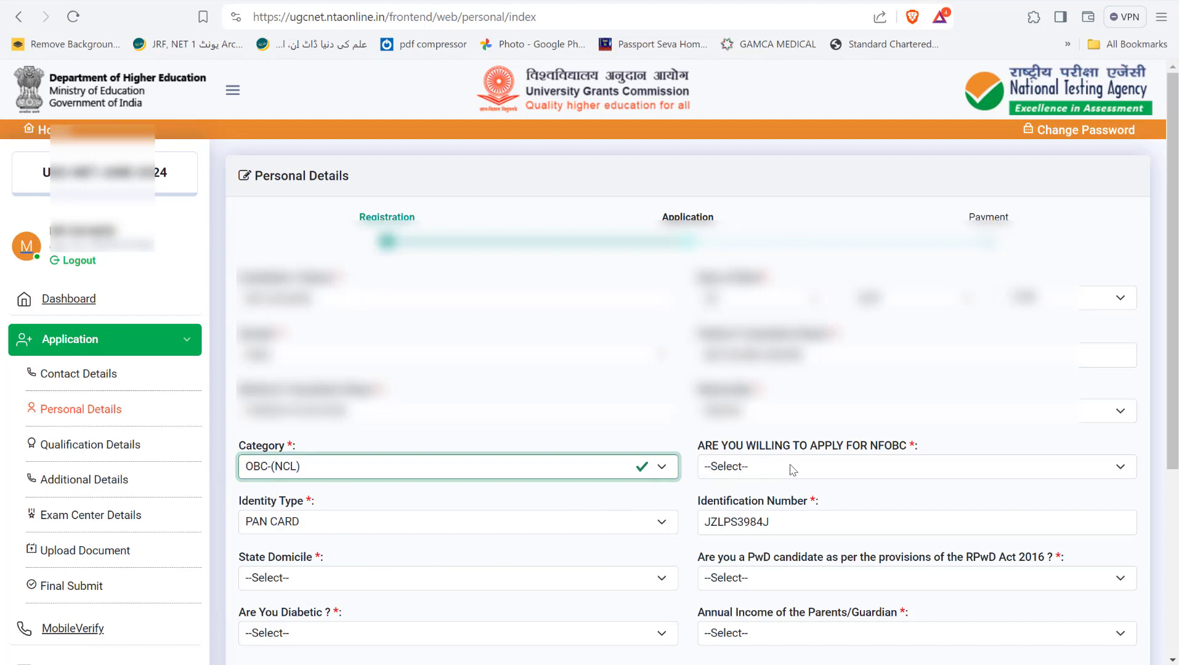
pyautogui.click(747, 470)
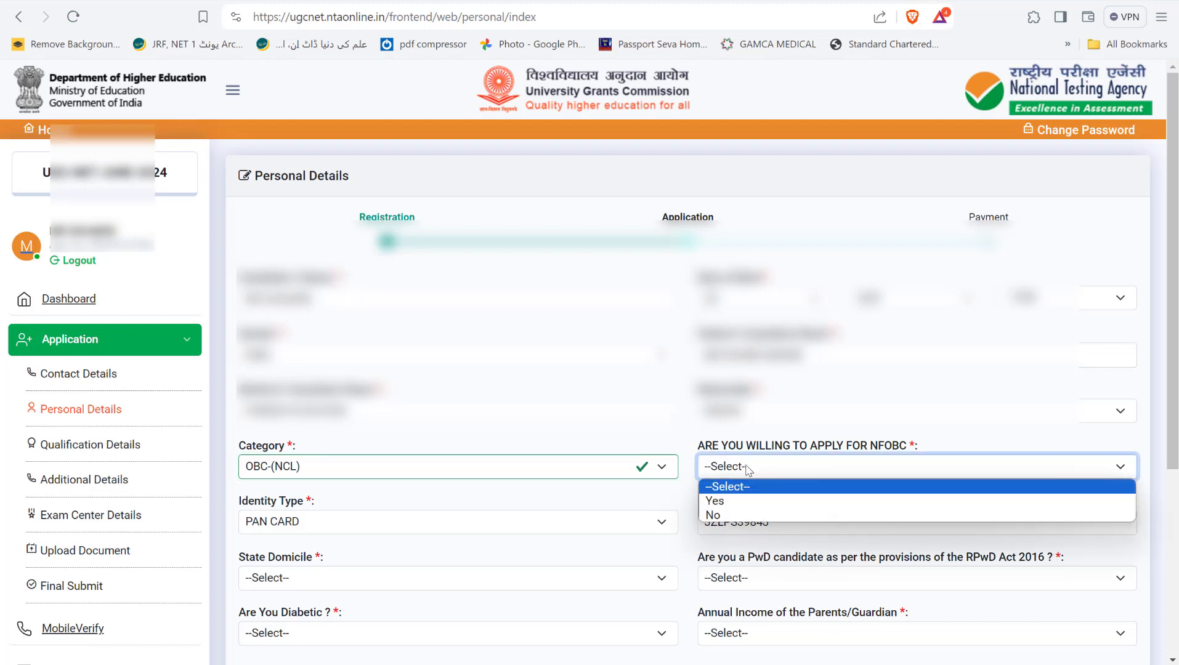
pyautogui.click(726, 501)
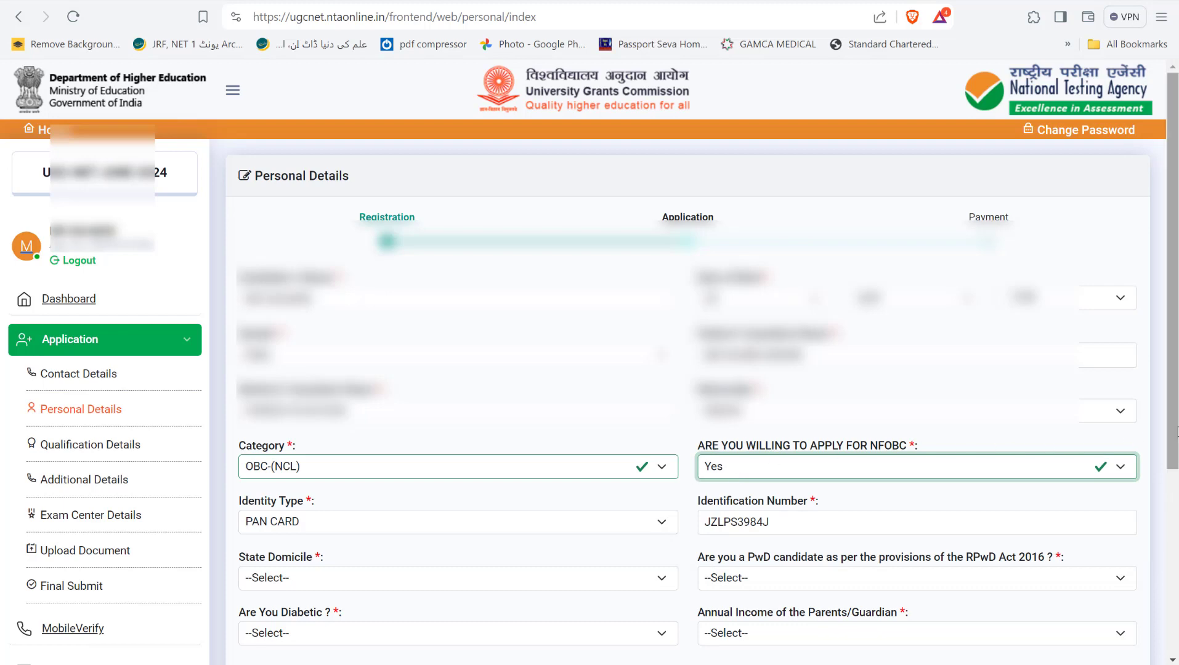
# - Set state domicile to JHARKHAND, PwD candidate to No and diabetic to No
pyautogui.scroll(-4, 1173, 431)
pyautogui.click(275, 320)
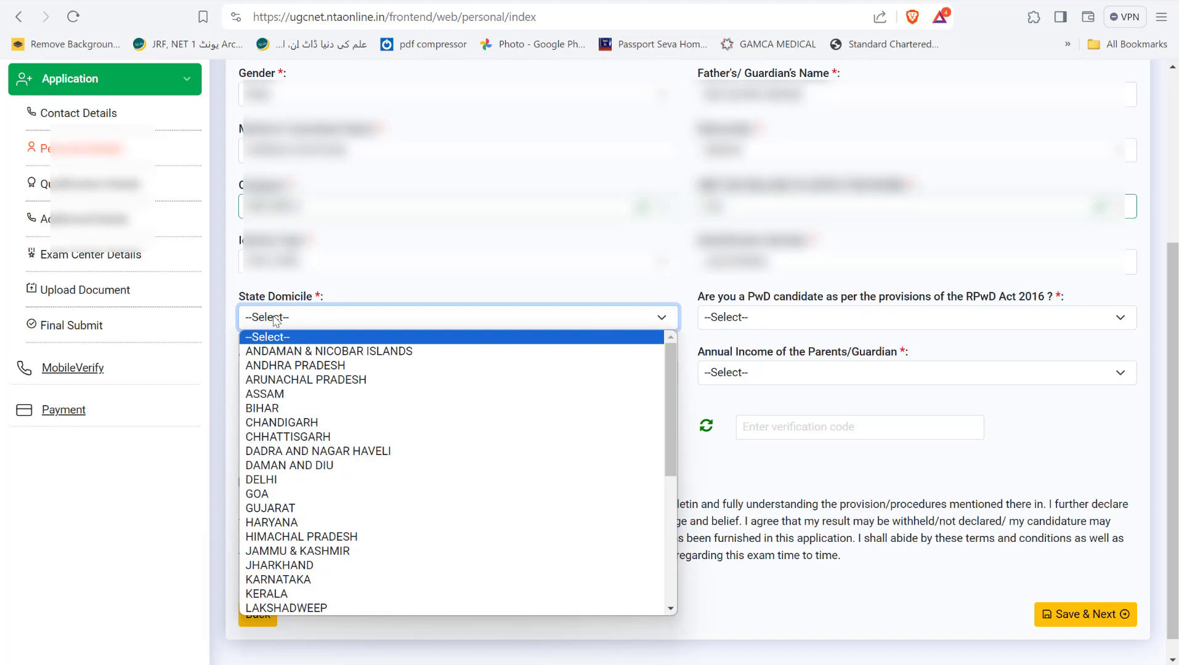
pyautogui.write('jh')
pyautogui.press('Return')
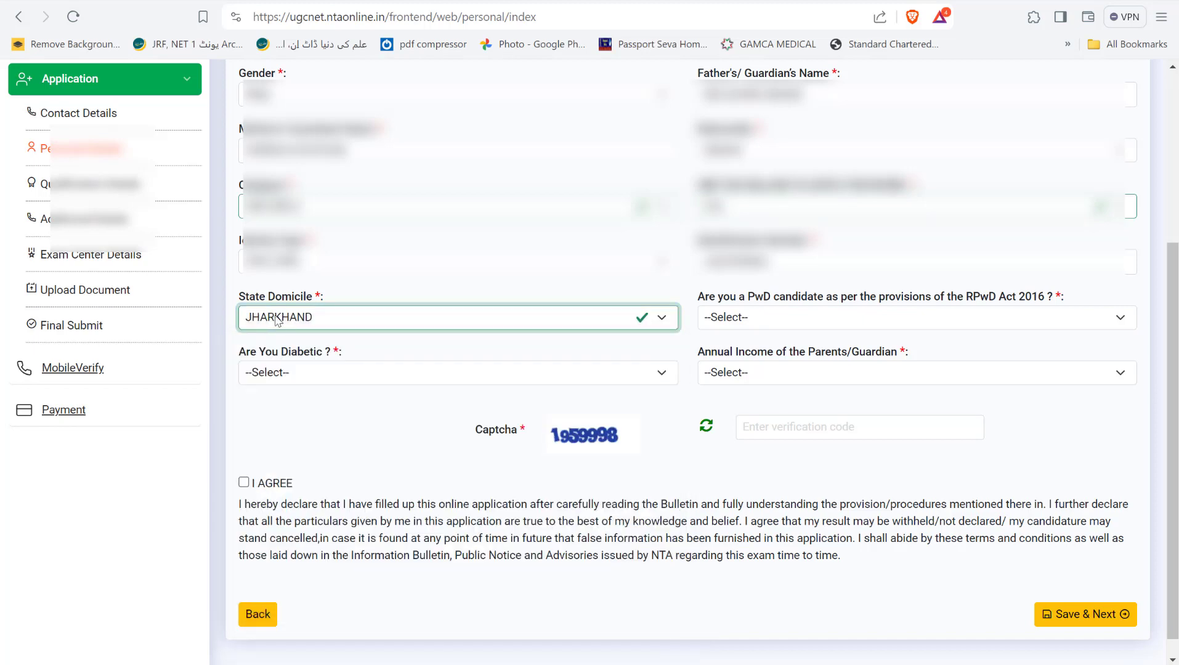
pyautogui.click(747, 324)
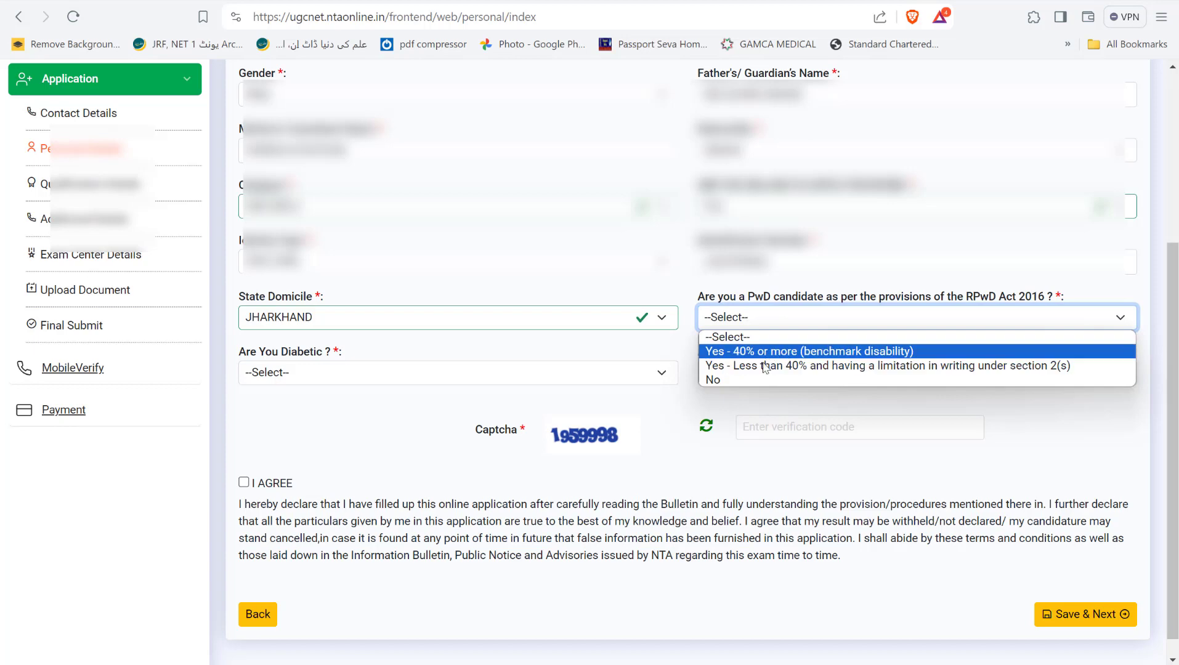
pyautogui.click(734, 379)
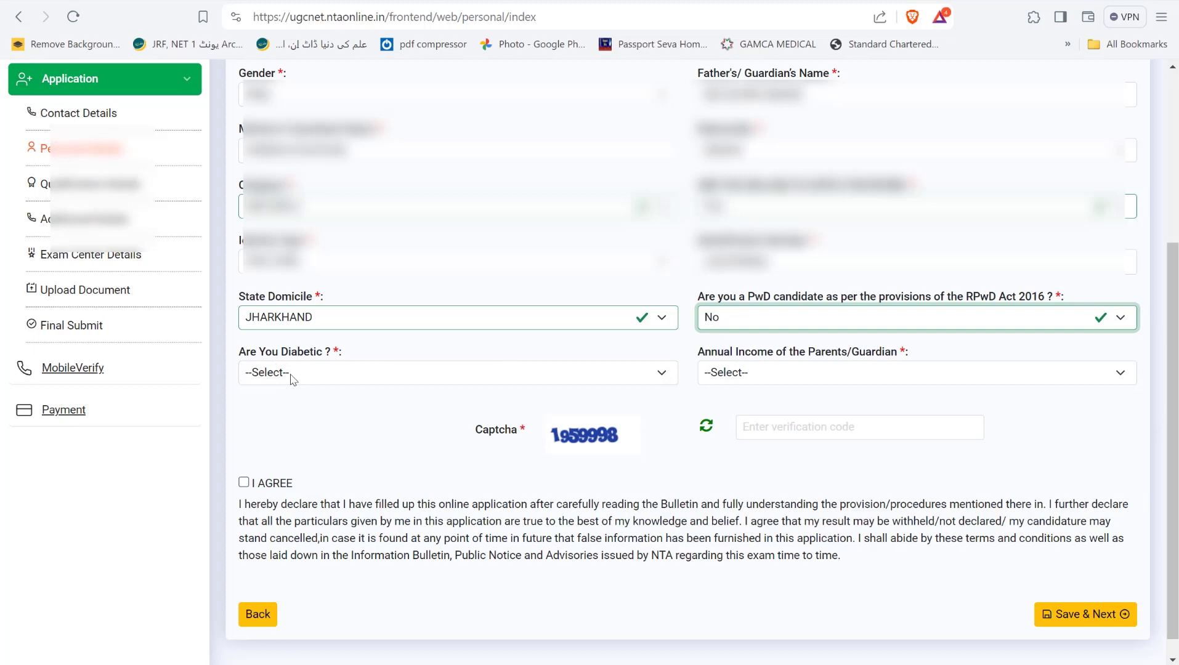
pyautogui.click(292, 377)
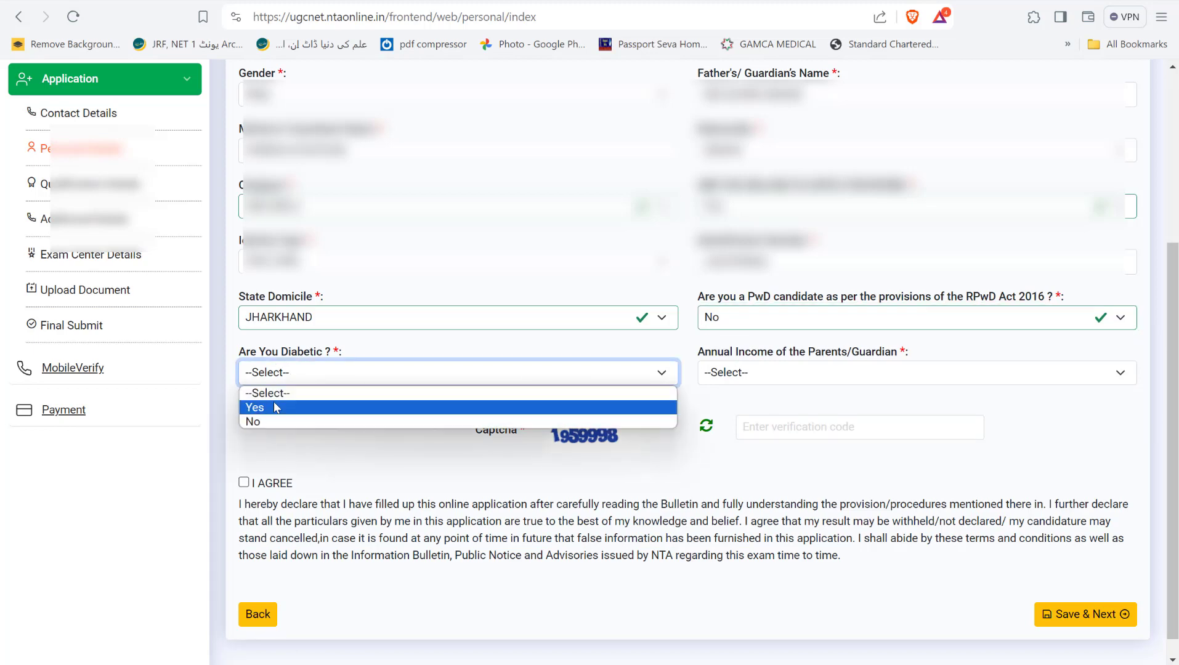
pyautogui.click(273, 423)
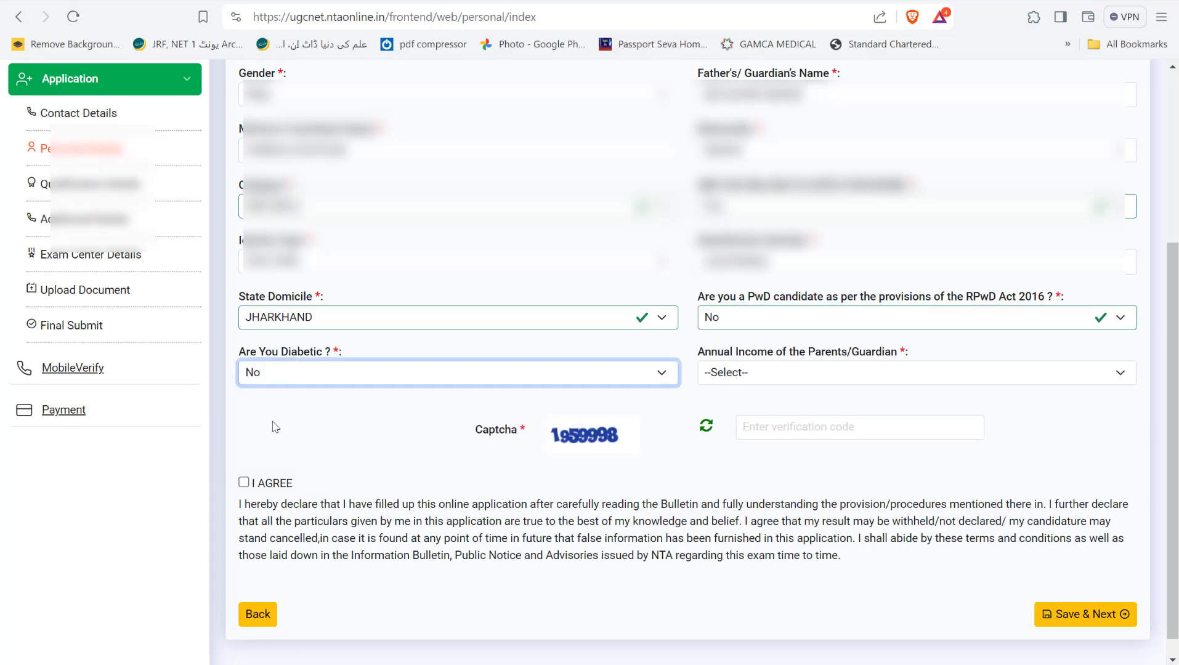
# - Set parents' annual income to 200001 – 300000, enter the captcha and agree
pyautogui.click(780, 379)
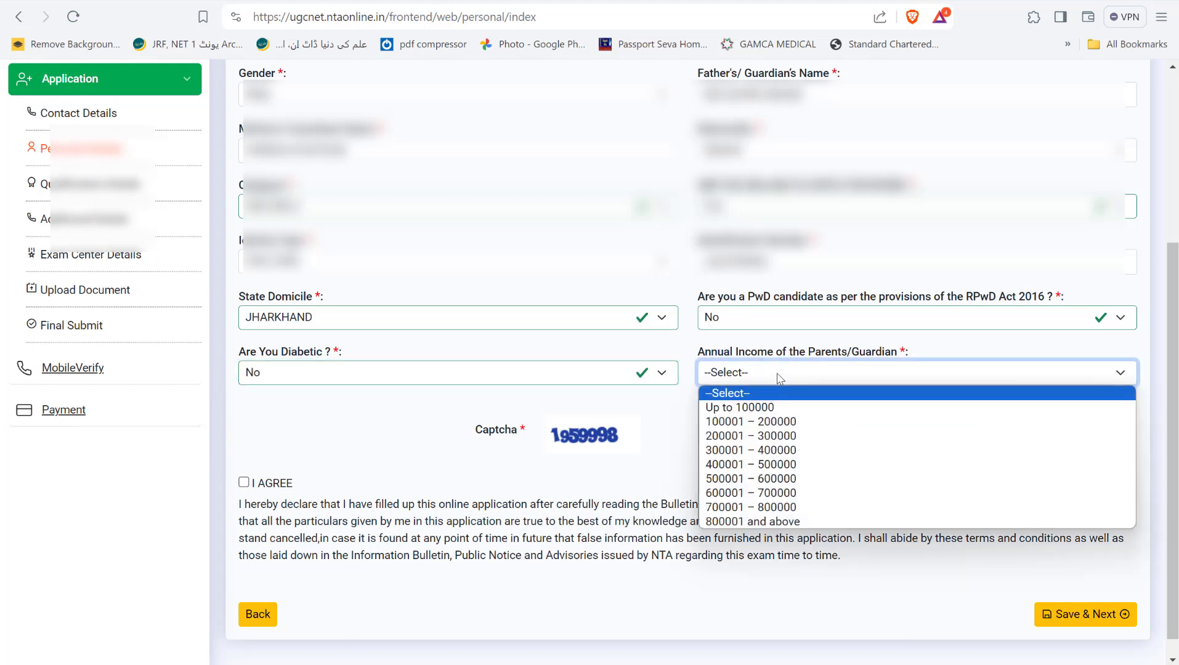
pyautogui.click(738, 437)
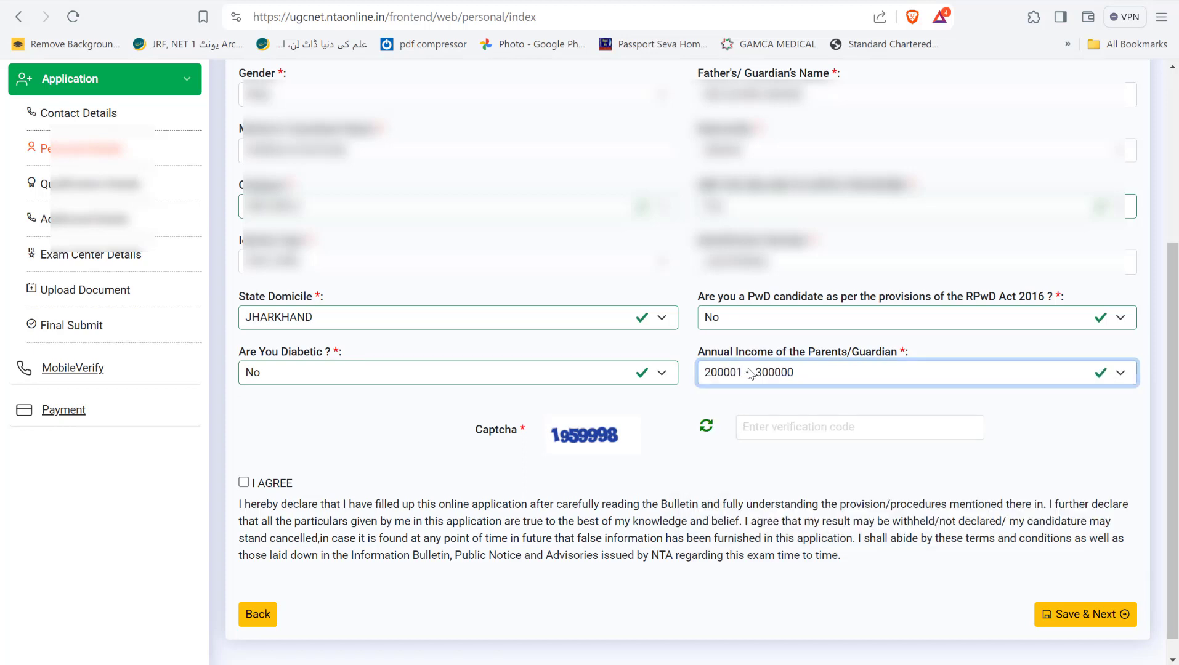
pyautogui.click(782, 426)
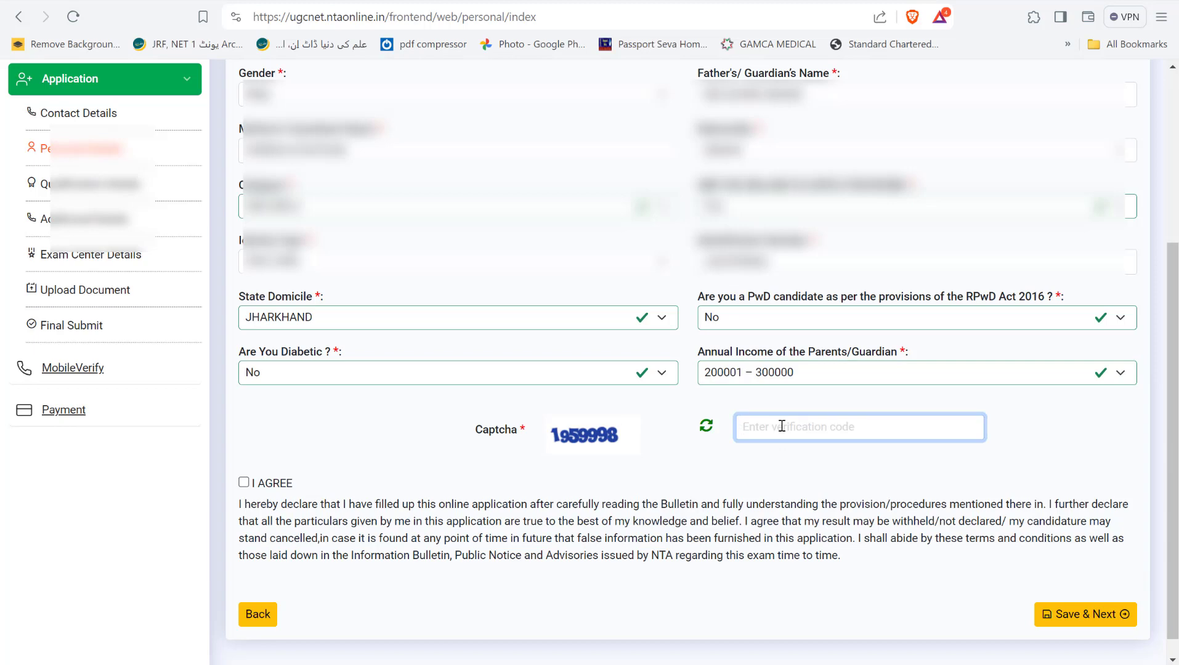
pyautogui.write('1959998')
pyautogui.click(244, 483)
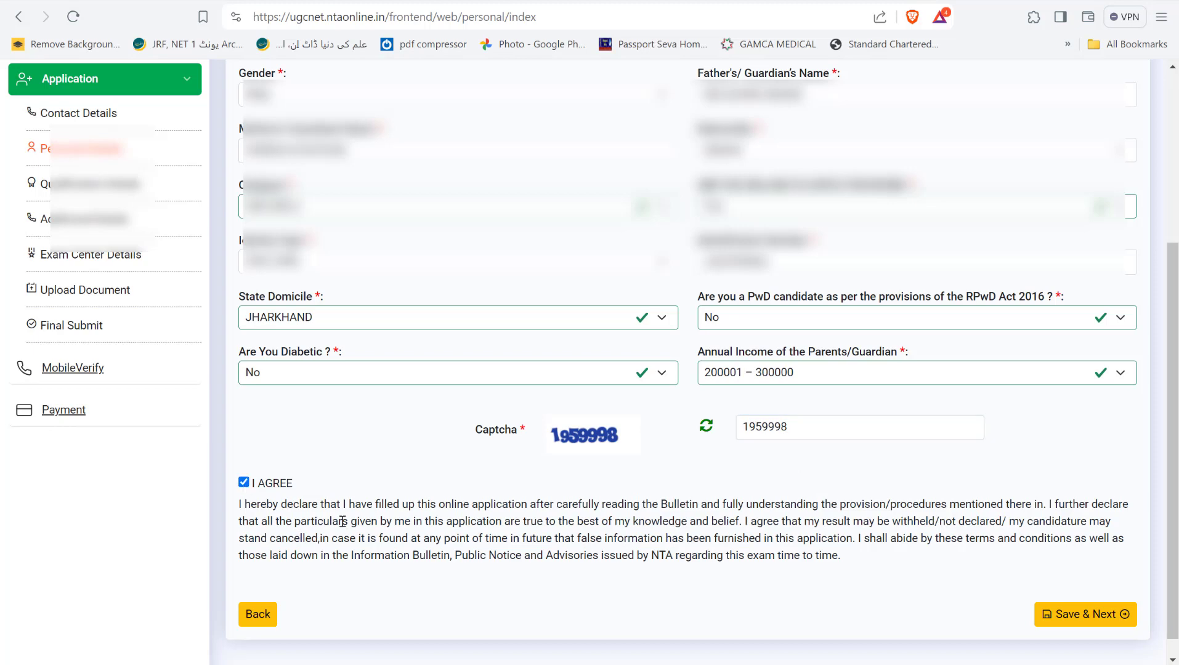
# - Save the personal details and choose Master's Degree as the basis of application
pyautogui.click(1079, 622)
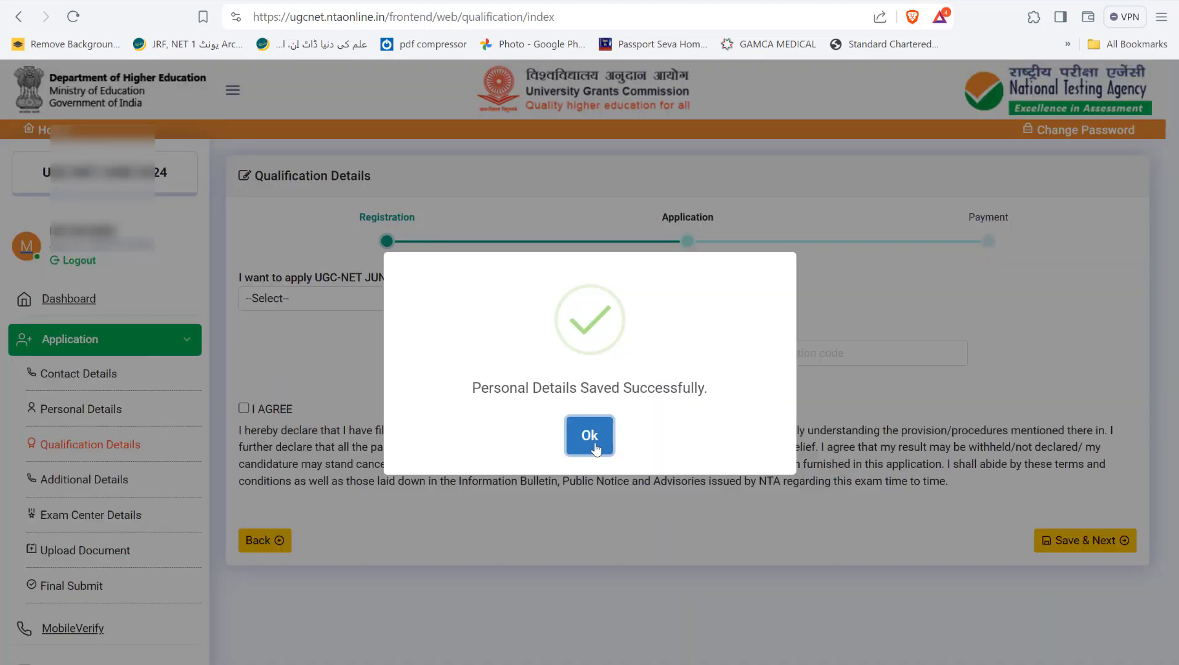
pyautogui.click(590, 435)
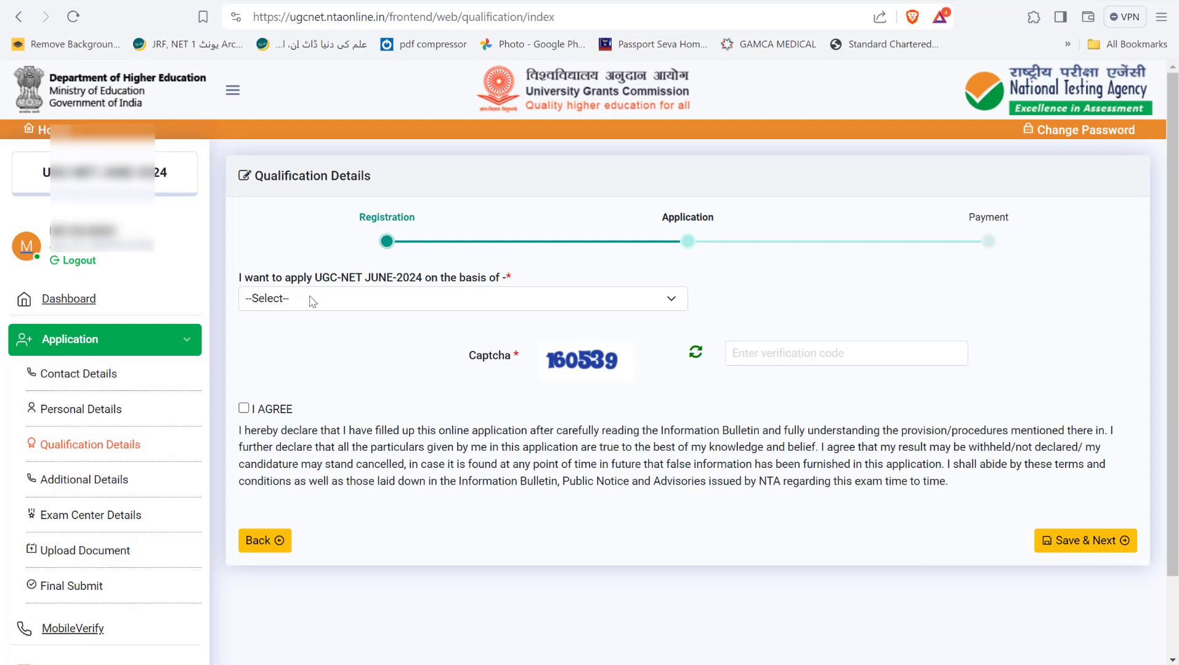
pyautogui.click(456, 295)
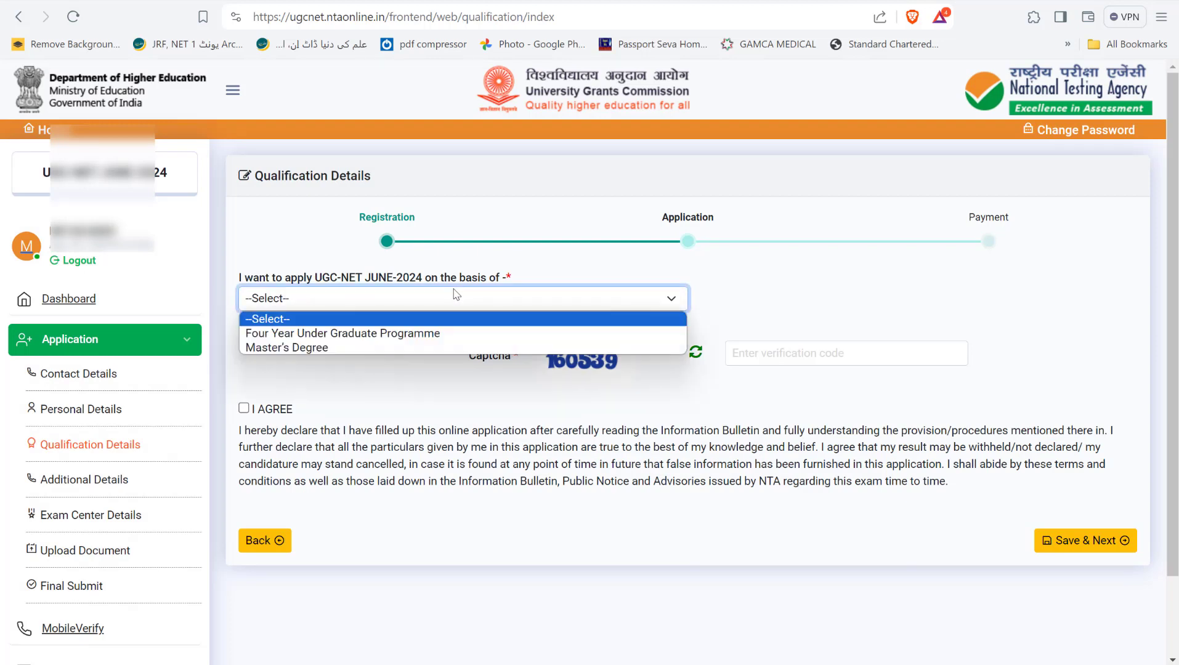
pyautogui.click(338, 334)
pyautogui.click(368, 298)
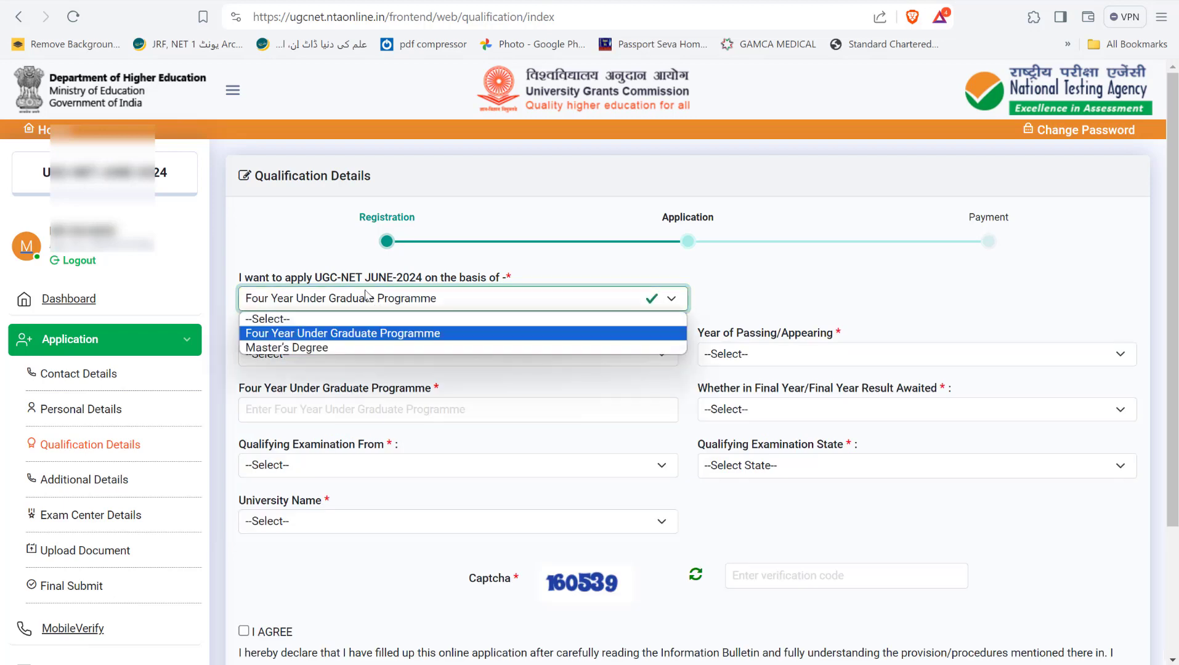
pyautogui.click(306, 348)
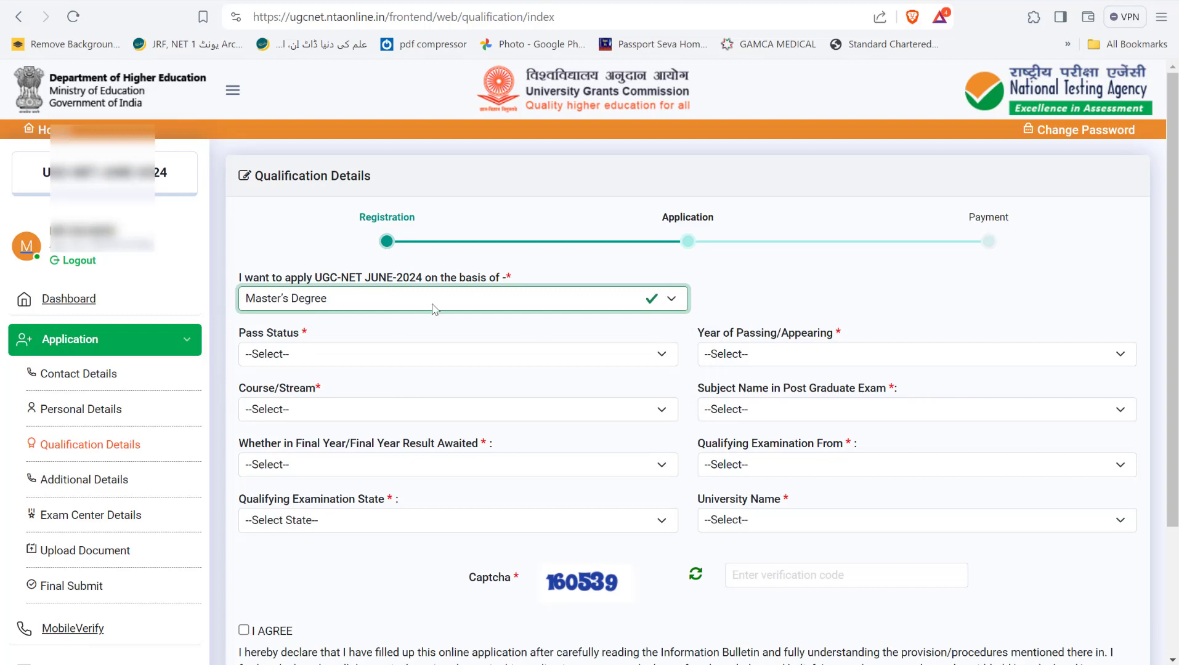
# - Mark the qualification as Passed with 2023 as the year of passing
pyautogui.click(285, 356)
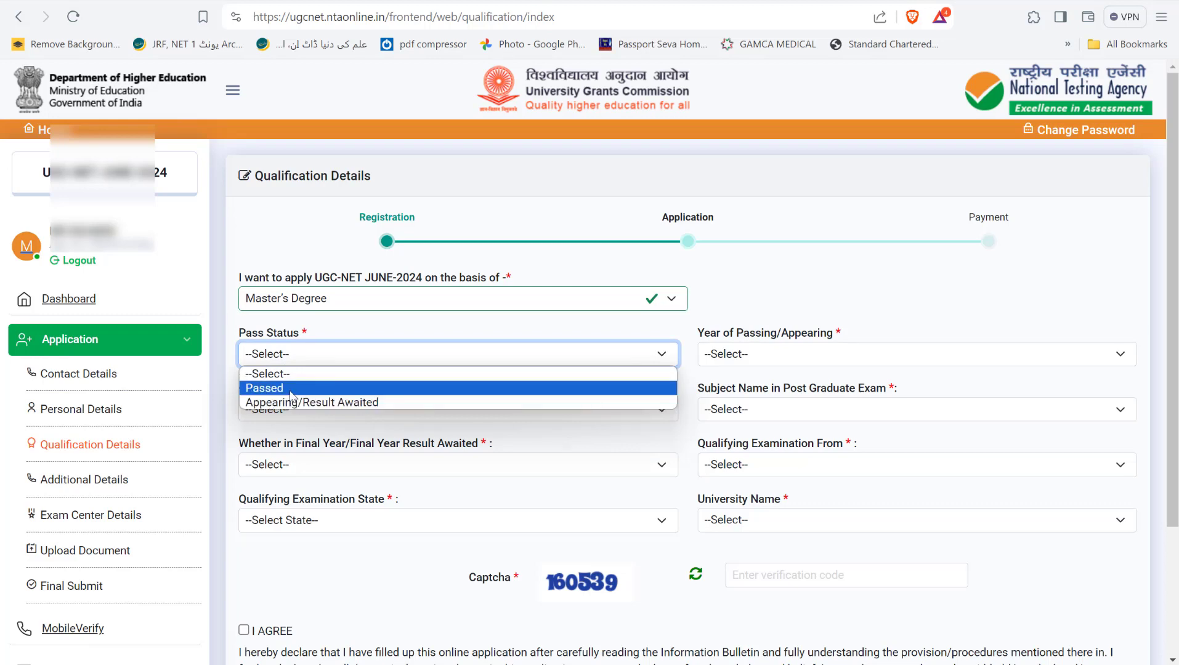
pyautogui.click(292, 388)
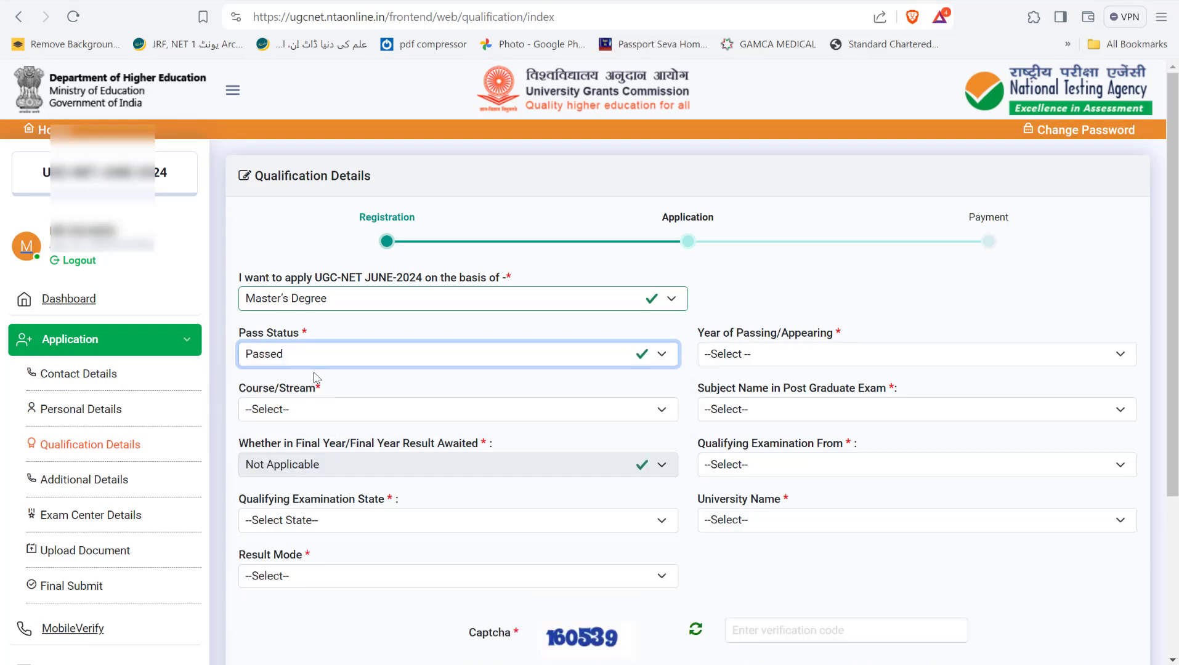
pyautogui.click(743, 354)
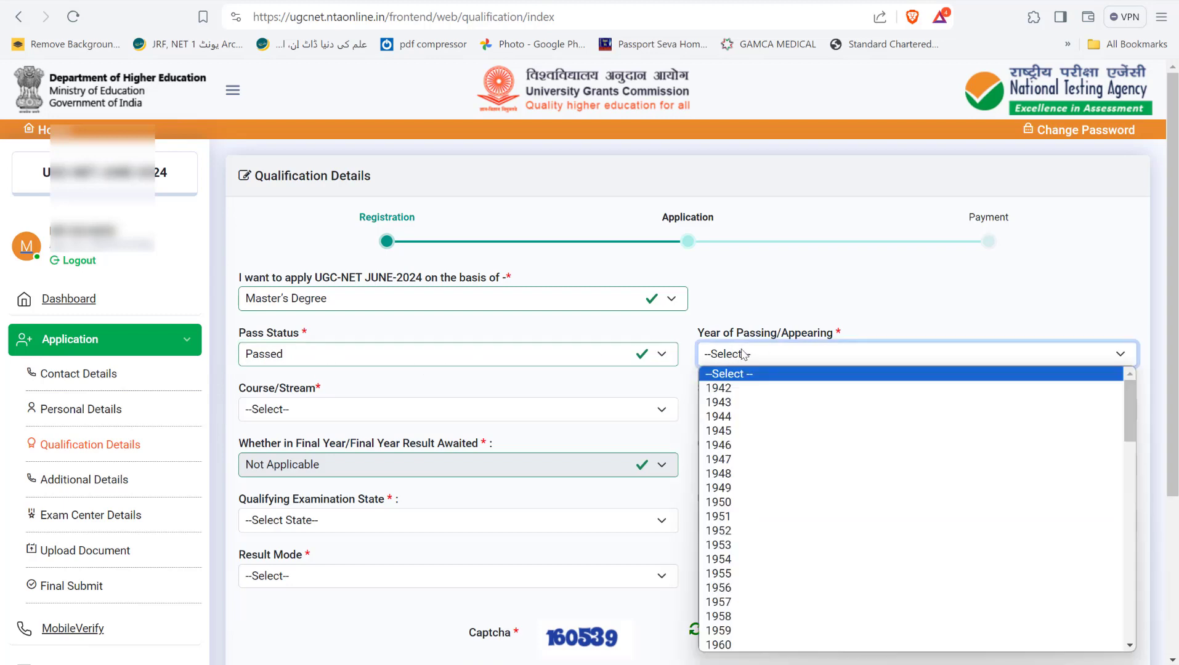
pyautogui.write('2023')
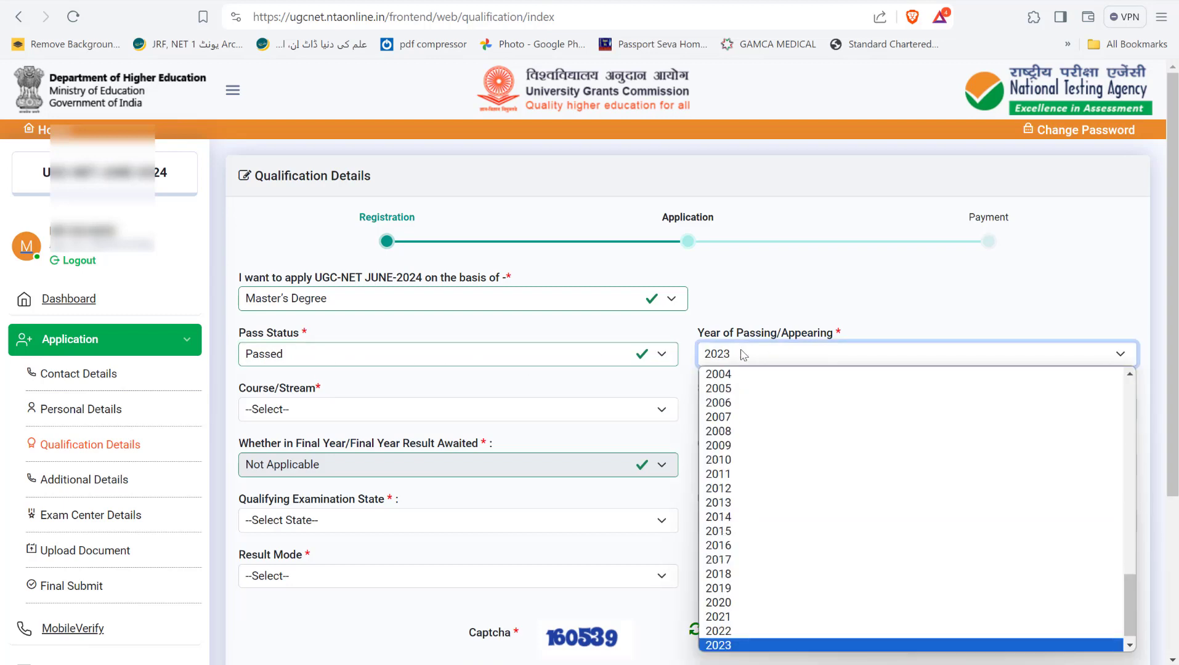
pyautogui.press('Return')
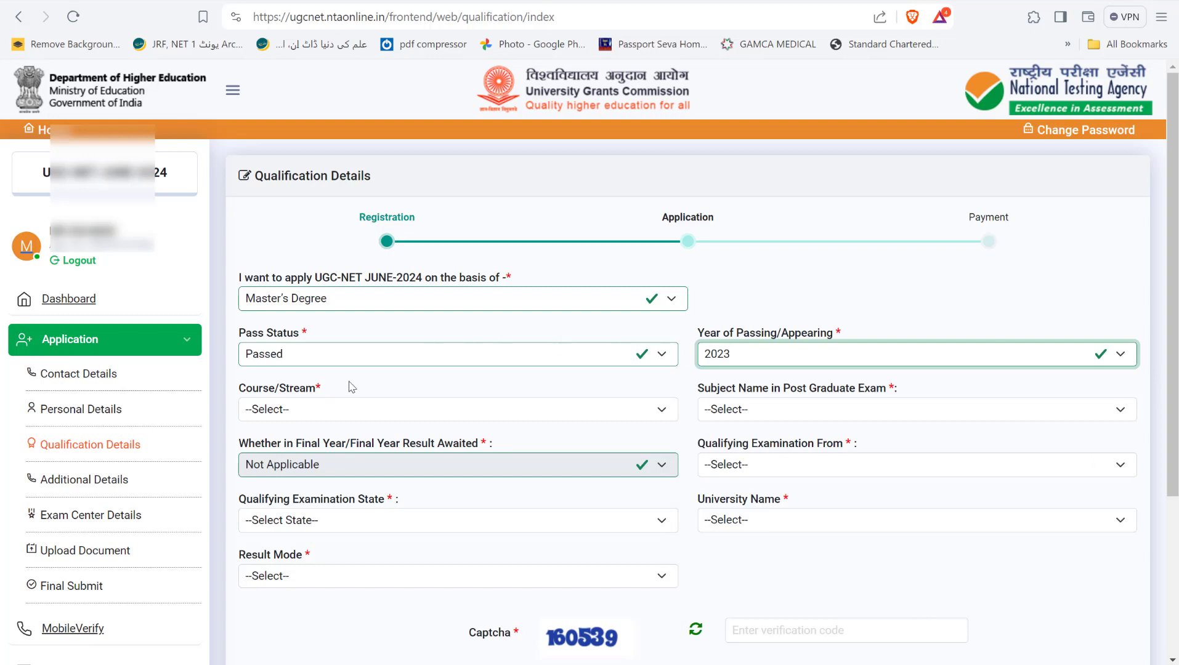
# - Select MASTER OF ARTS (MA) as the course/stream
pyautogui.click(329, 413)
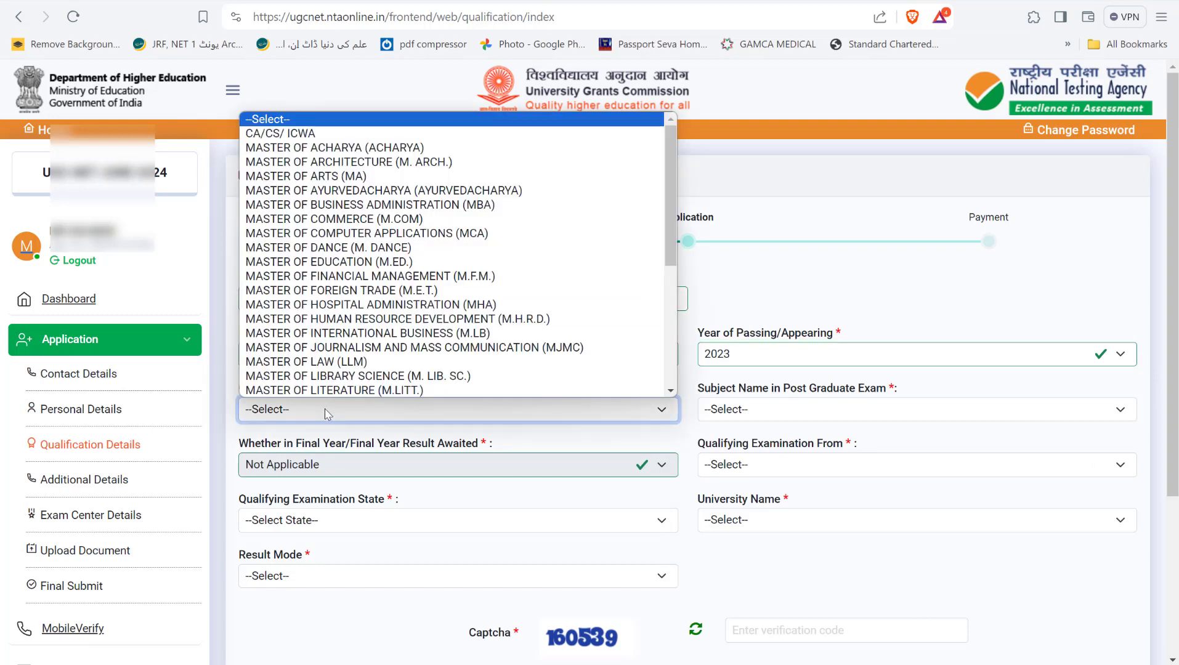
pyautogui.scroll(-1, 358, 157)
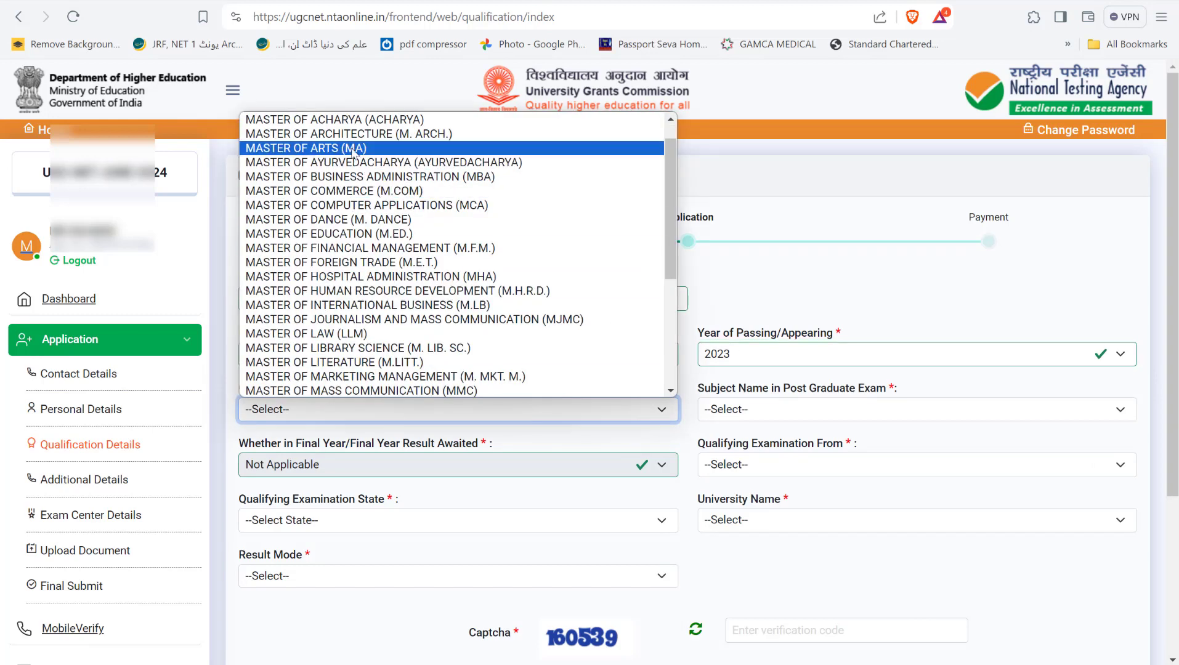
pyautogui.click(354, 152)
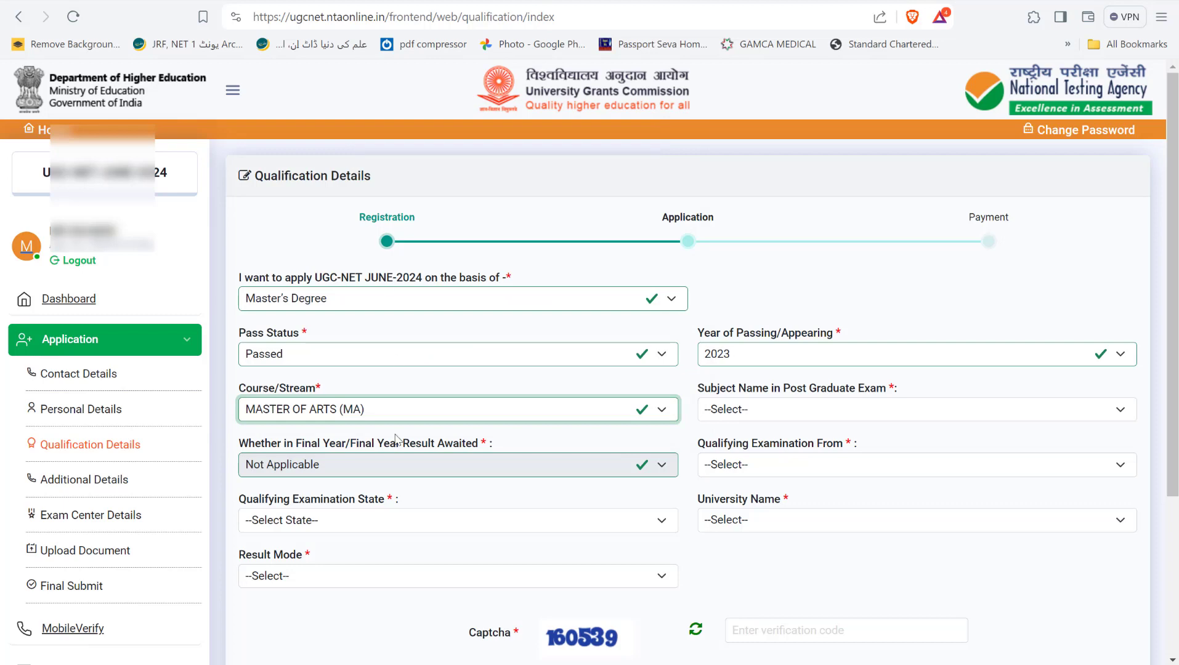
pyautogui.click(362, 416)
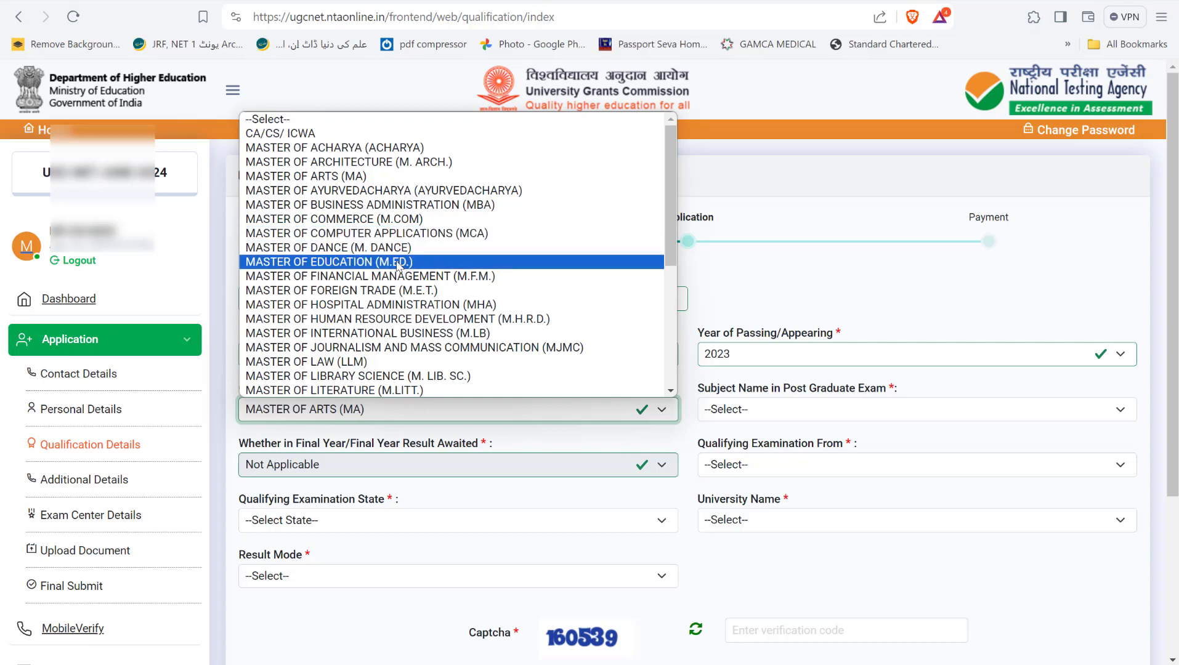
pyautogui.click(363, 178)
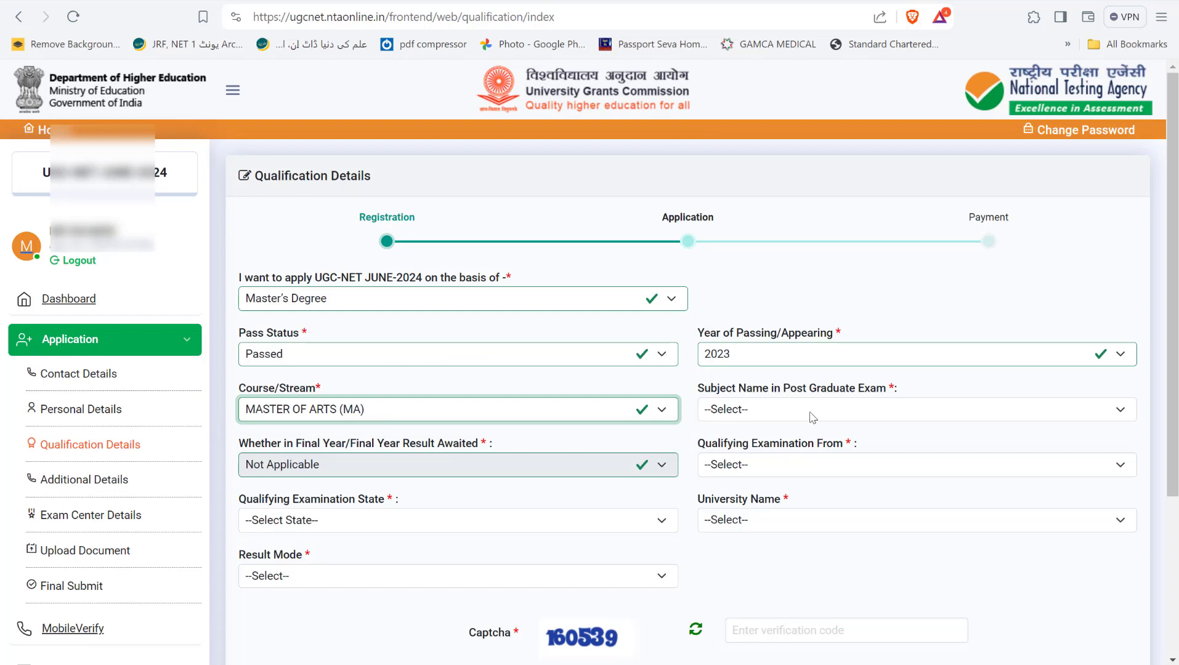
# - Choose URDU as the post-graduate exam subject
pyautogui.click(787, 416)
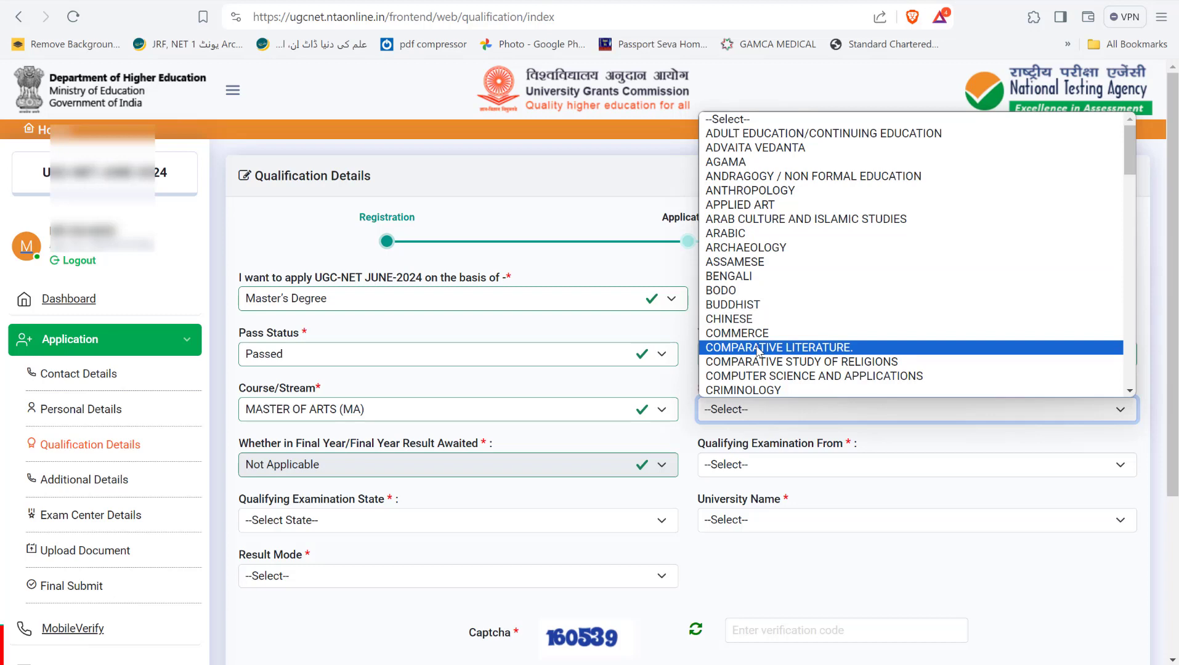
pyautogui.press('u')
pyautogui.press('Return')
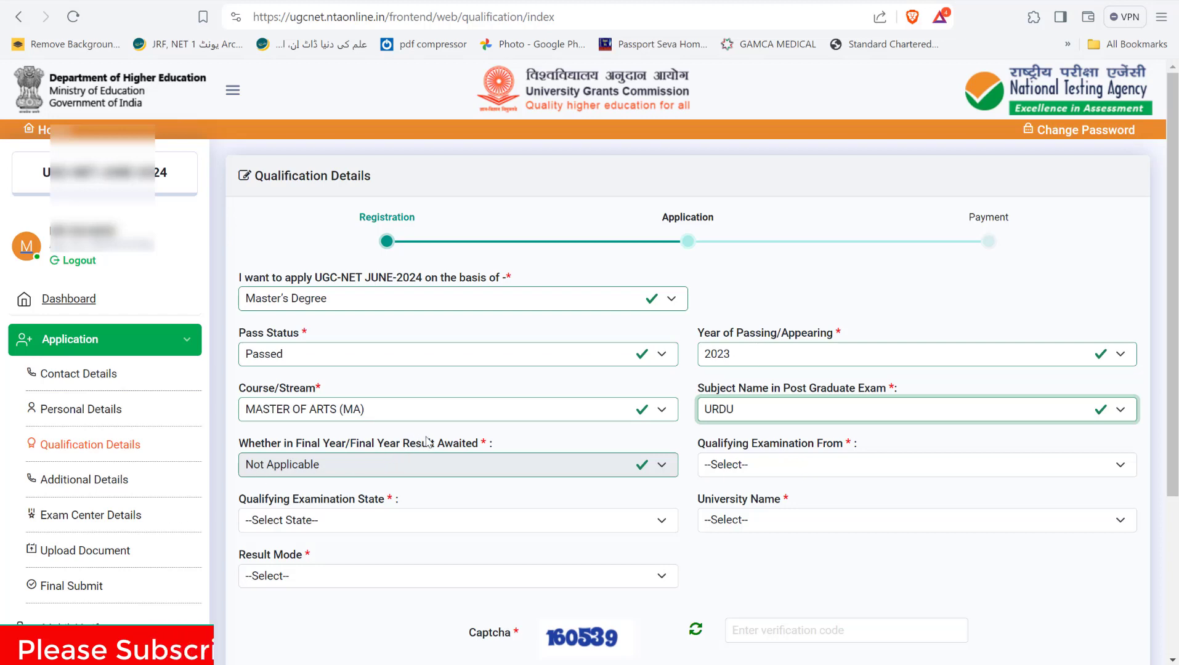
# - Set Qualifying Examination From to INDIA
pyautogui.scroll(-1, 511, 434)
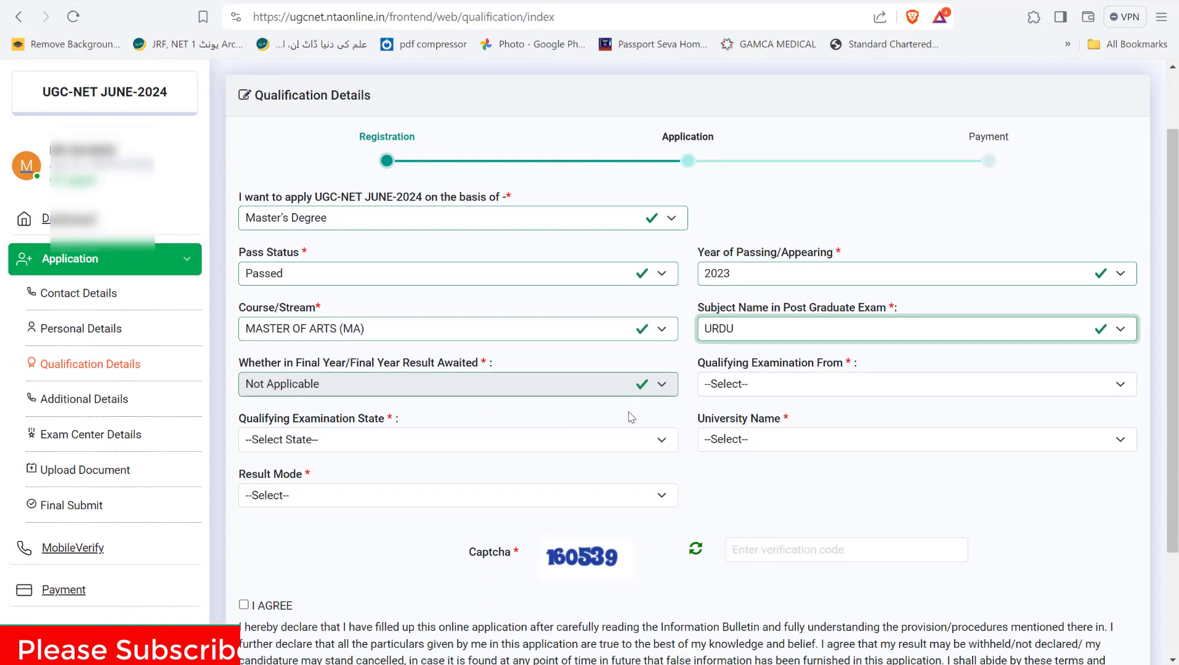
pyautogui.click(813, 384)
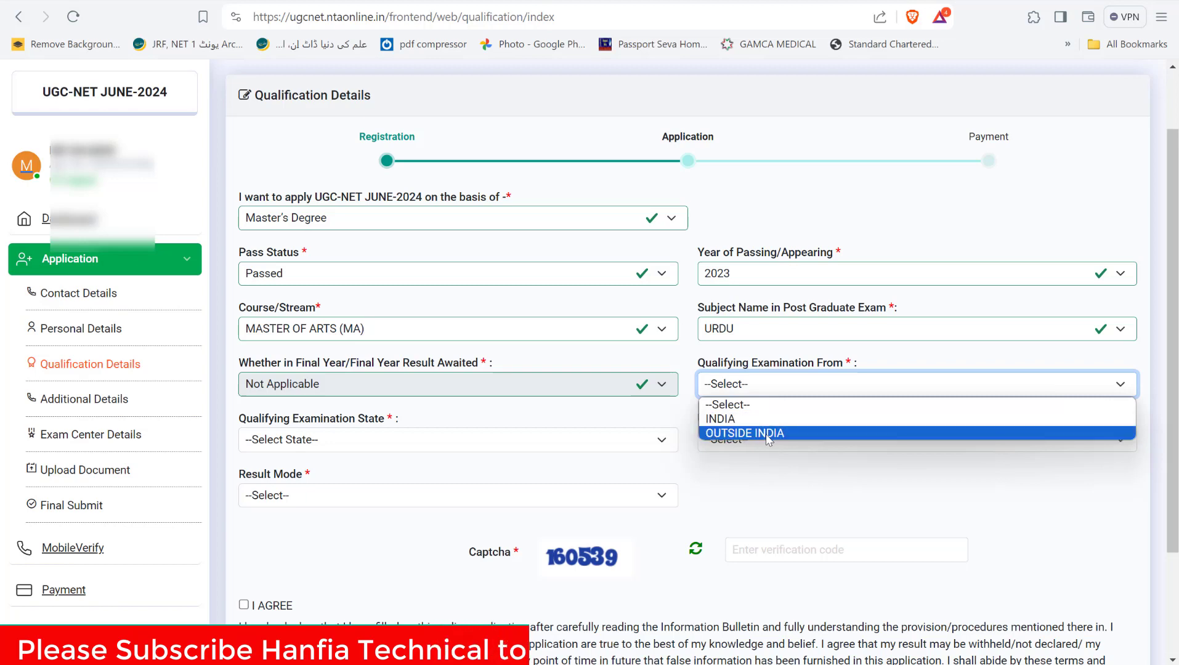
pyautogui.click(737, 420)
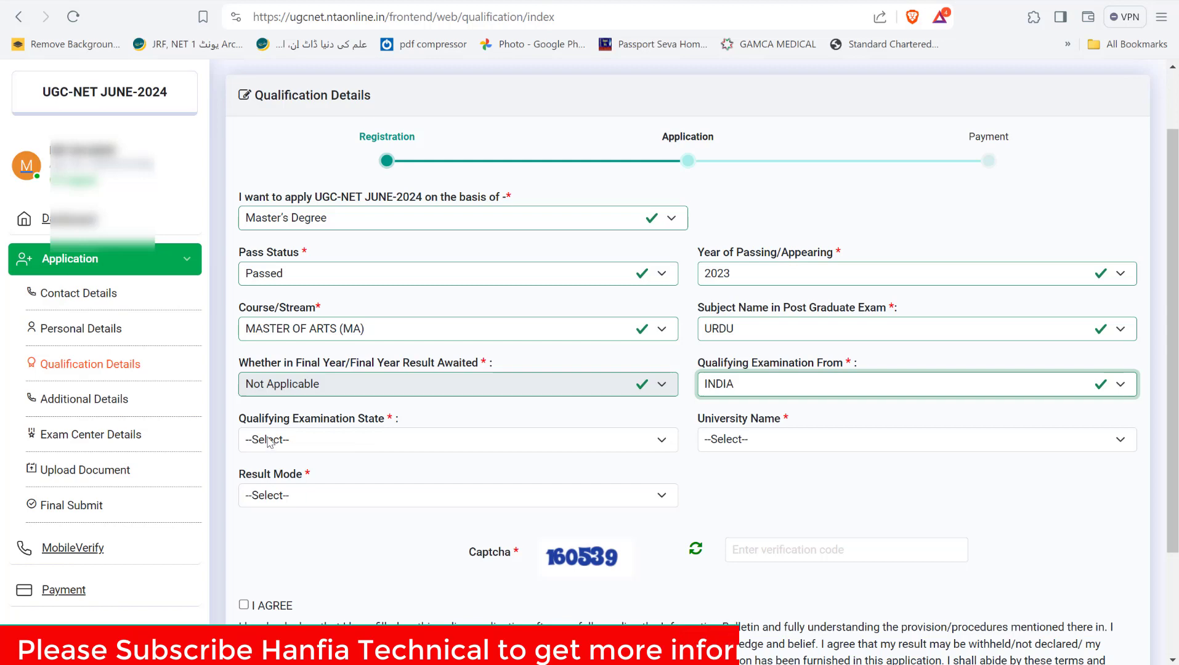
# - Select TELANGANA as the qualifying examination state
pyautogui.click(319, 446)
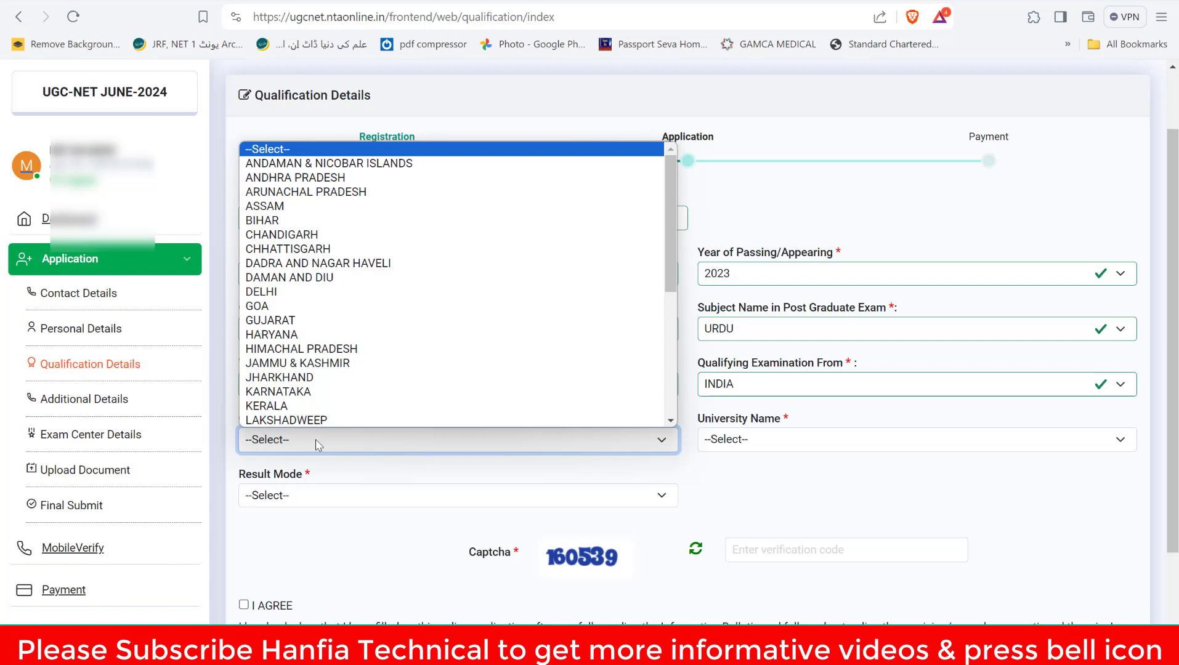
pyautogui.write('te')
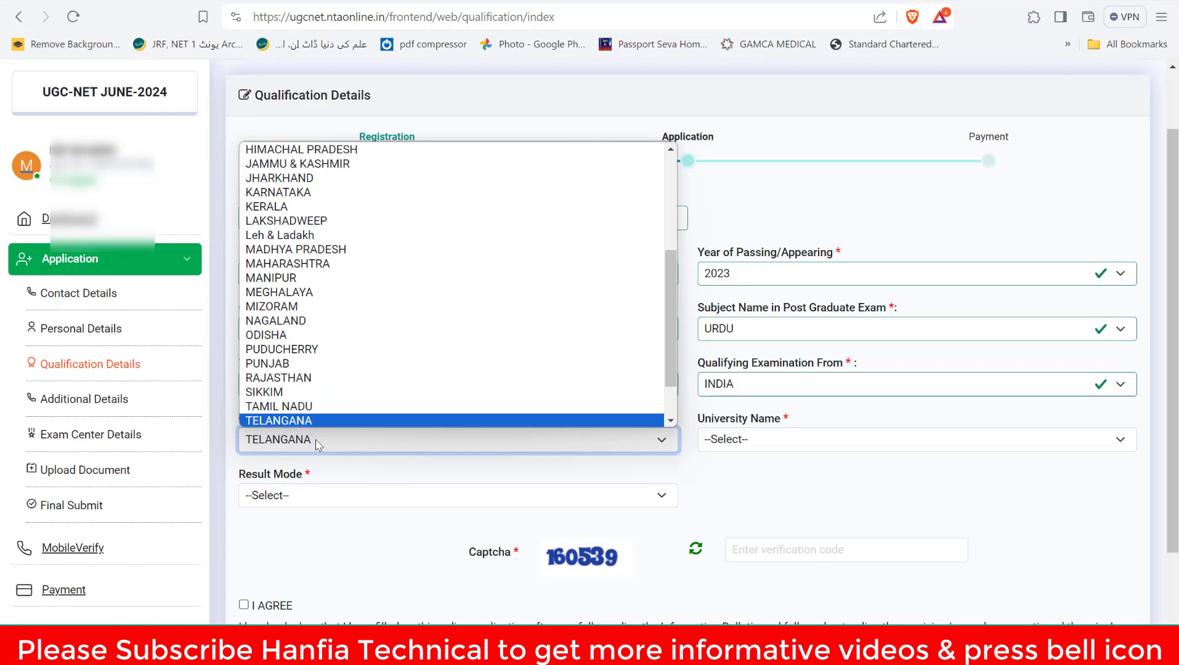
pyautogui.press('Return')
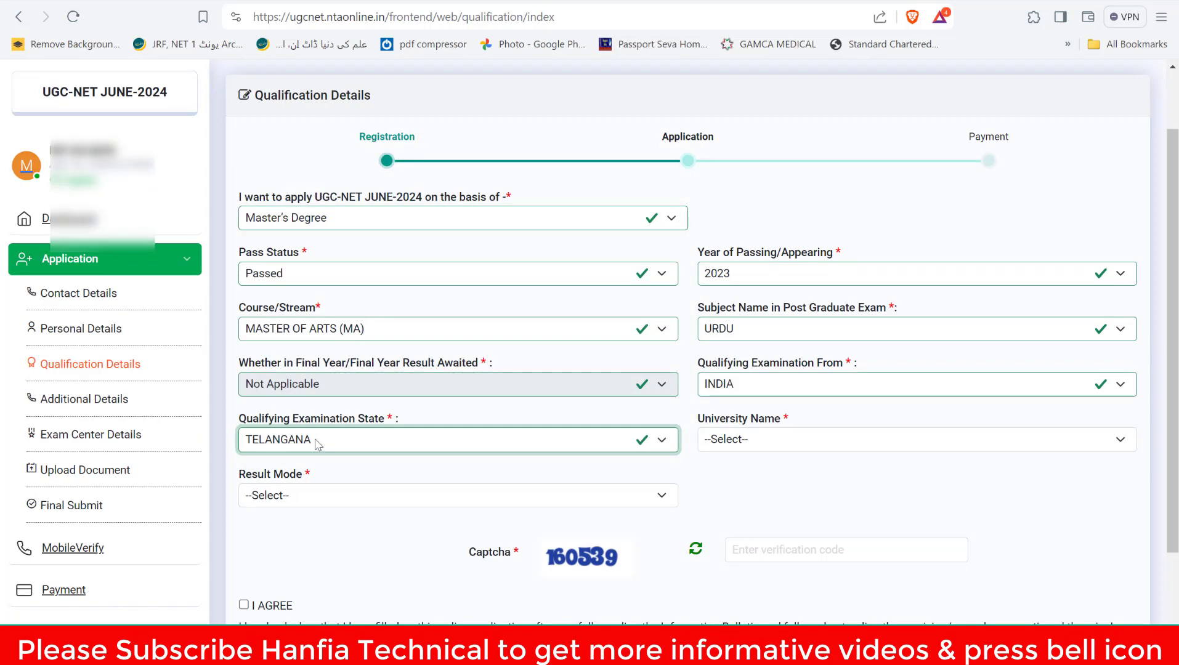
# - Pick MAULANA AZAD NATIONAL URDU UNIVERSITY as the university name
pyautogui.click(746, 443)
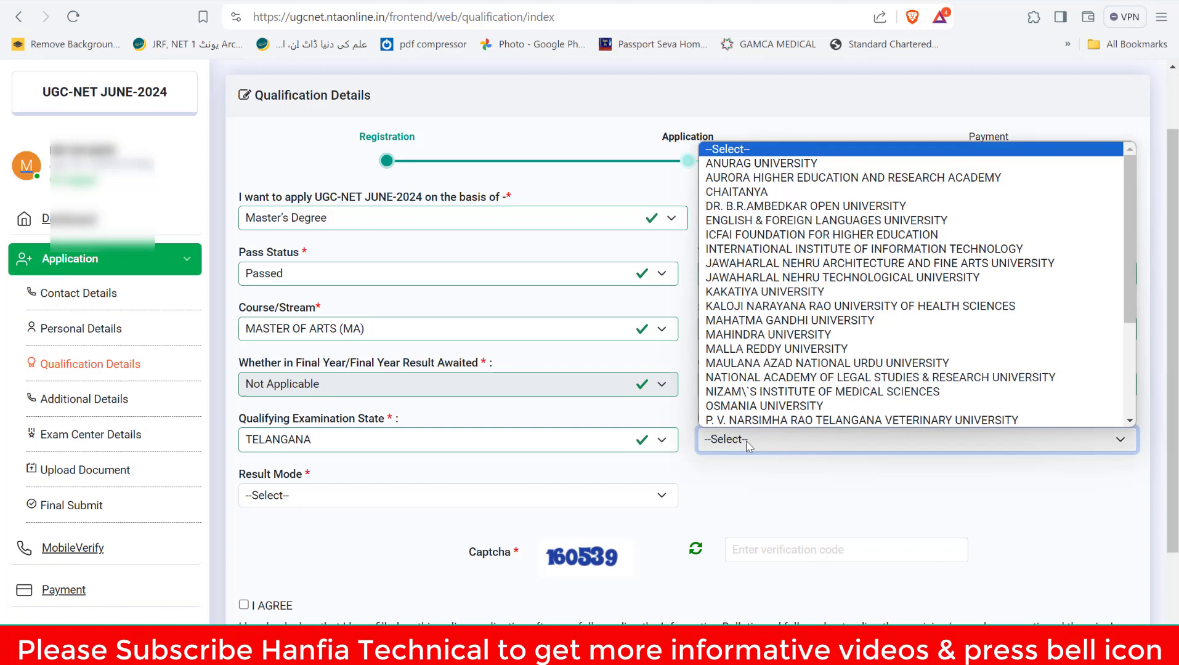
pyautogui.write('m')
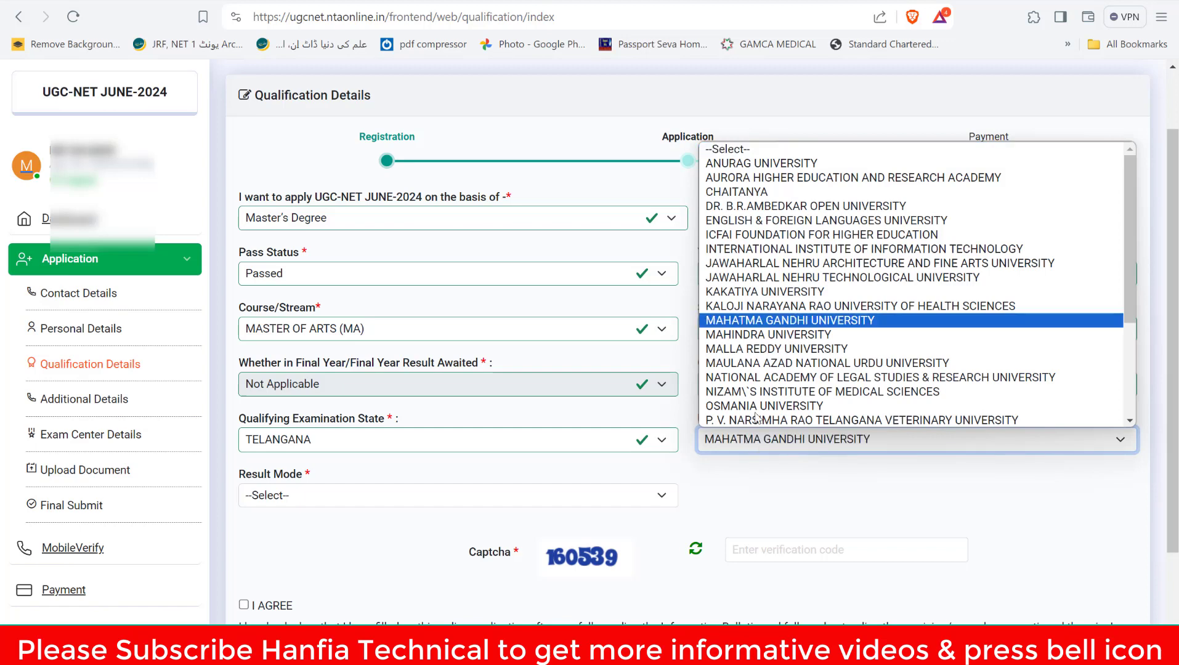
pyautogui.click(761, 363)
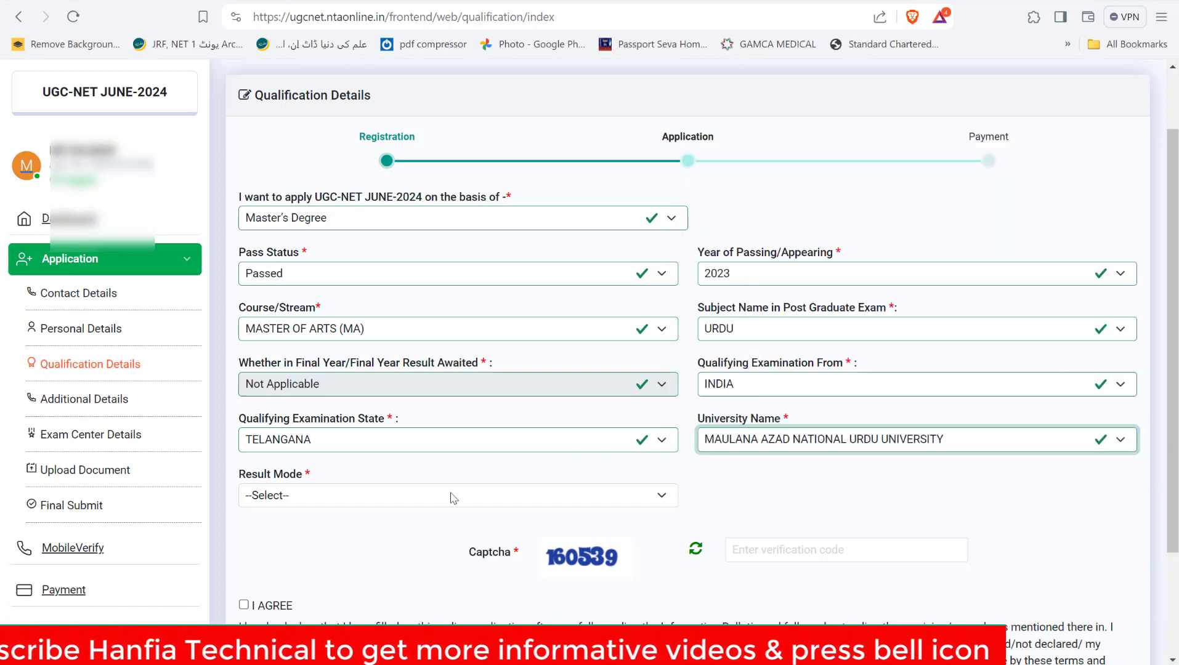
pyautogui.click(296, 496)
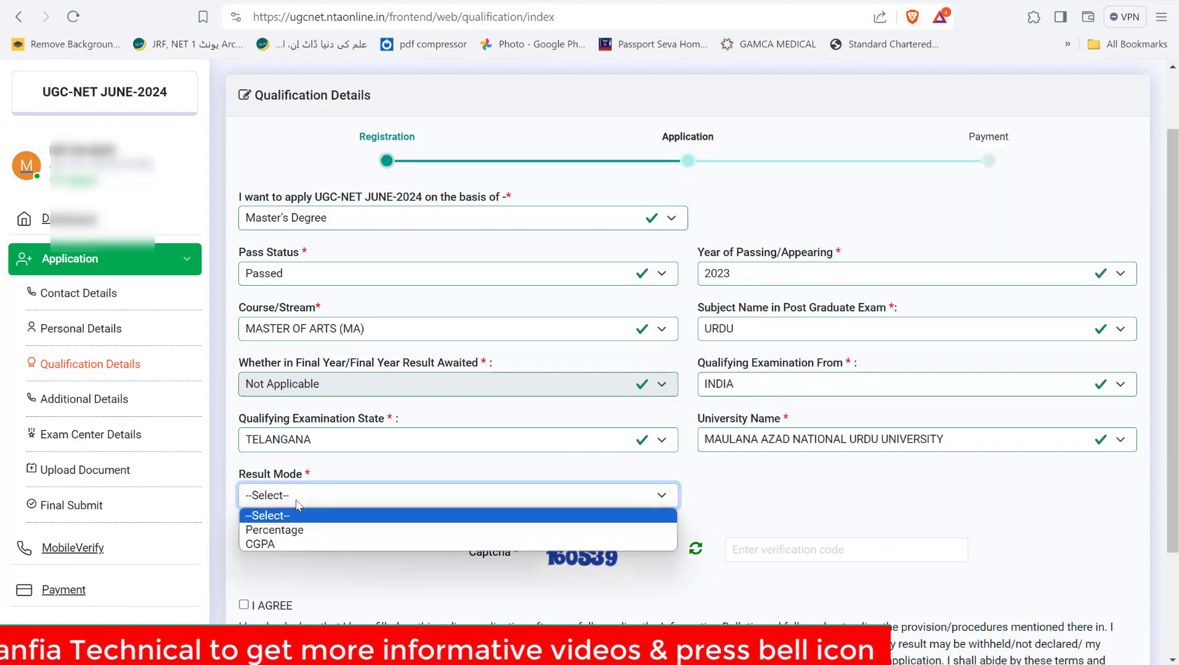
# - Set result mode to CGPA with maximum 10, obtained 8.7 and 87 percent
pyautogui.click(293, 545)
pyautogui.scroll(-3, 523, 455)
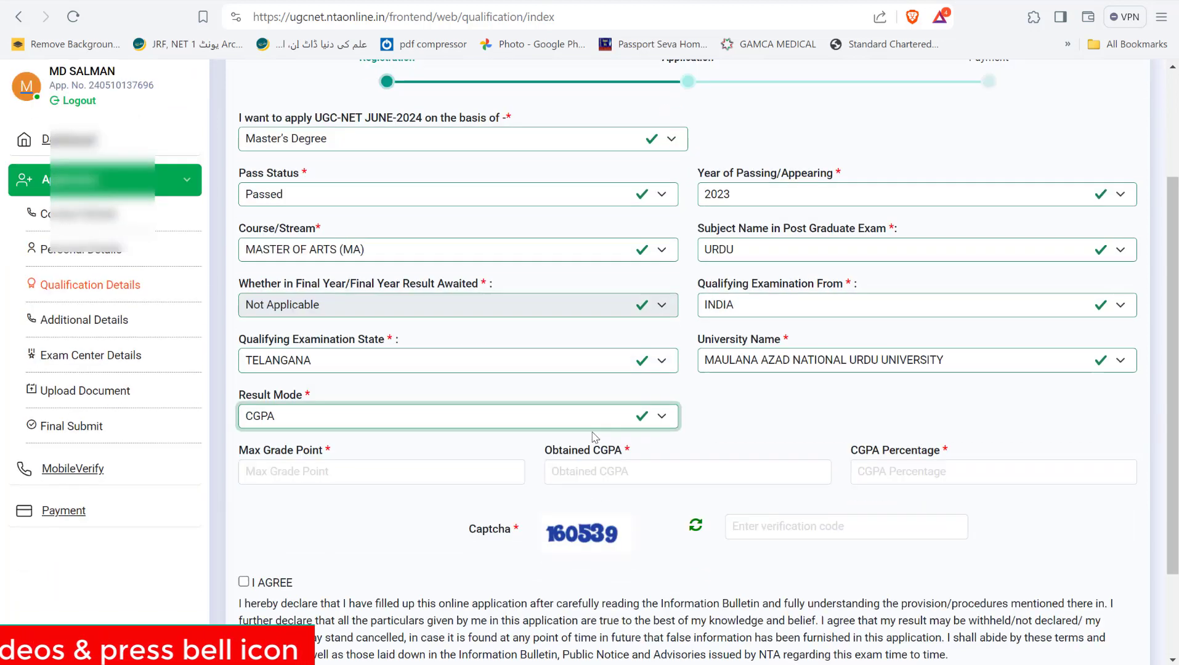
pyautogui.click(314, 388)
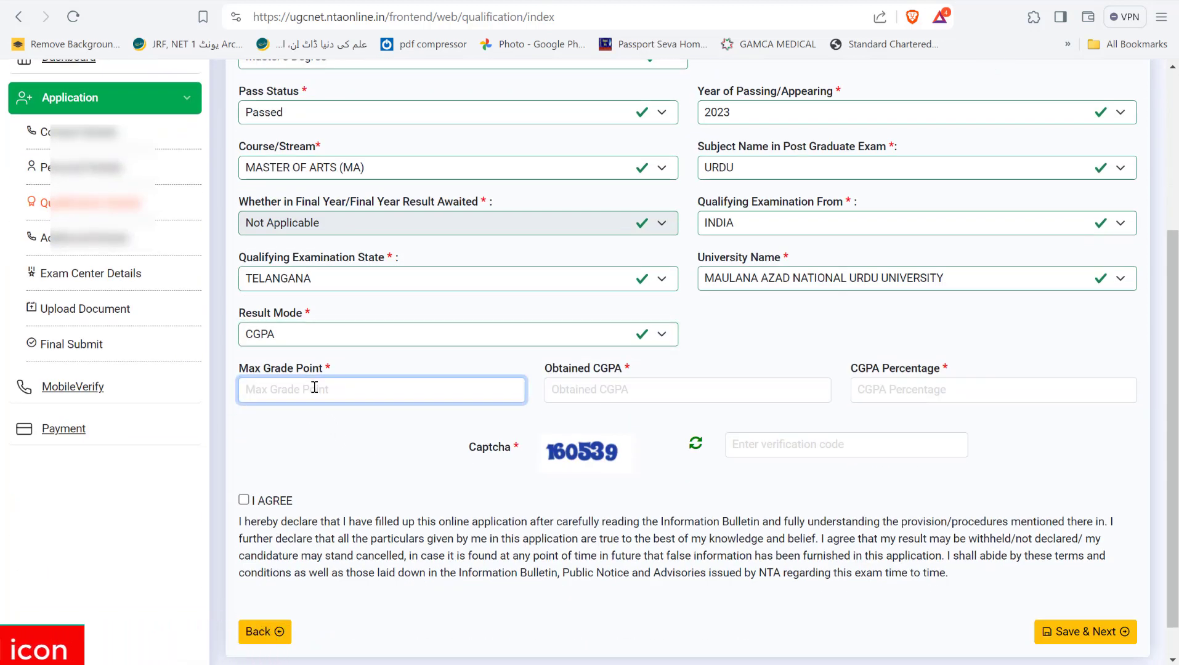
pyautogui.write('10')
pyautogui.press('Tab')
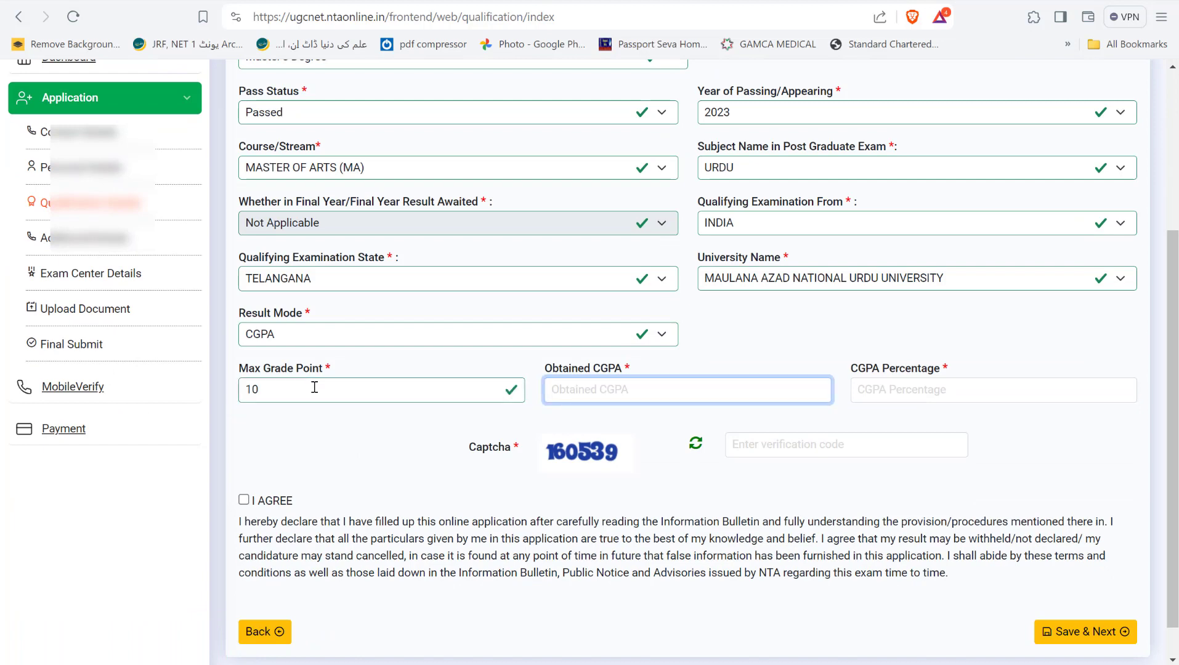
pyautogui.write('8.7')
pyautogui.press('Tab')
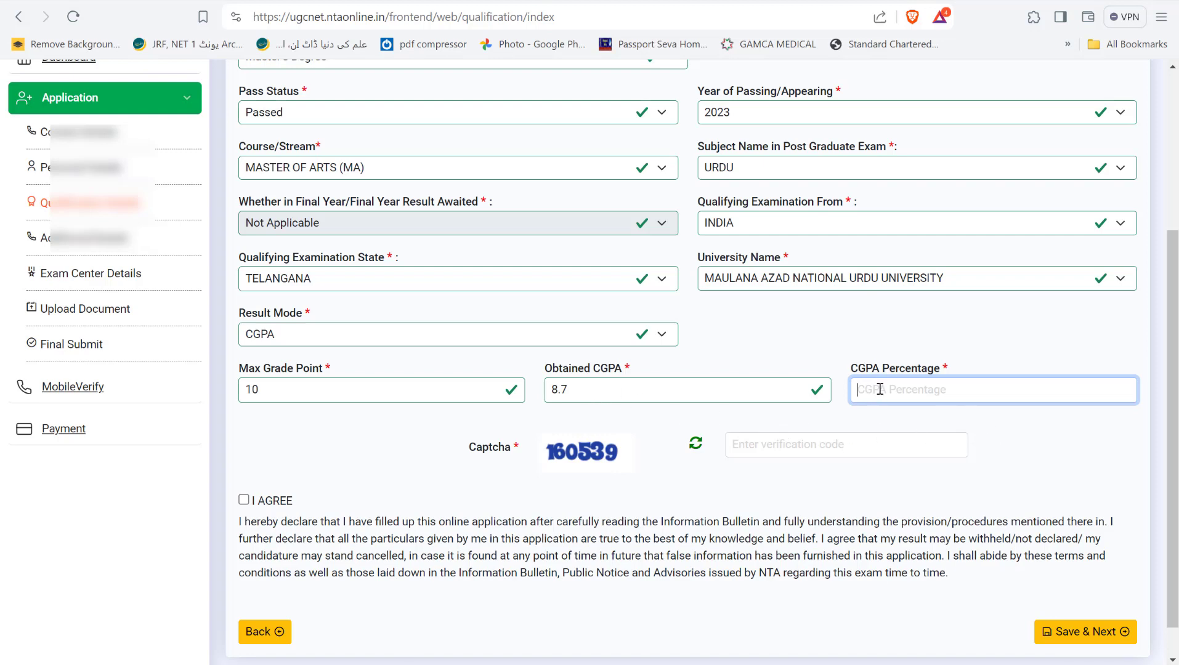
pyautogui.write('87')
# - Enter the captcha code, tick I AGREE and save the qualification details
pyautogui.click(778, 444)
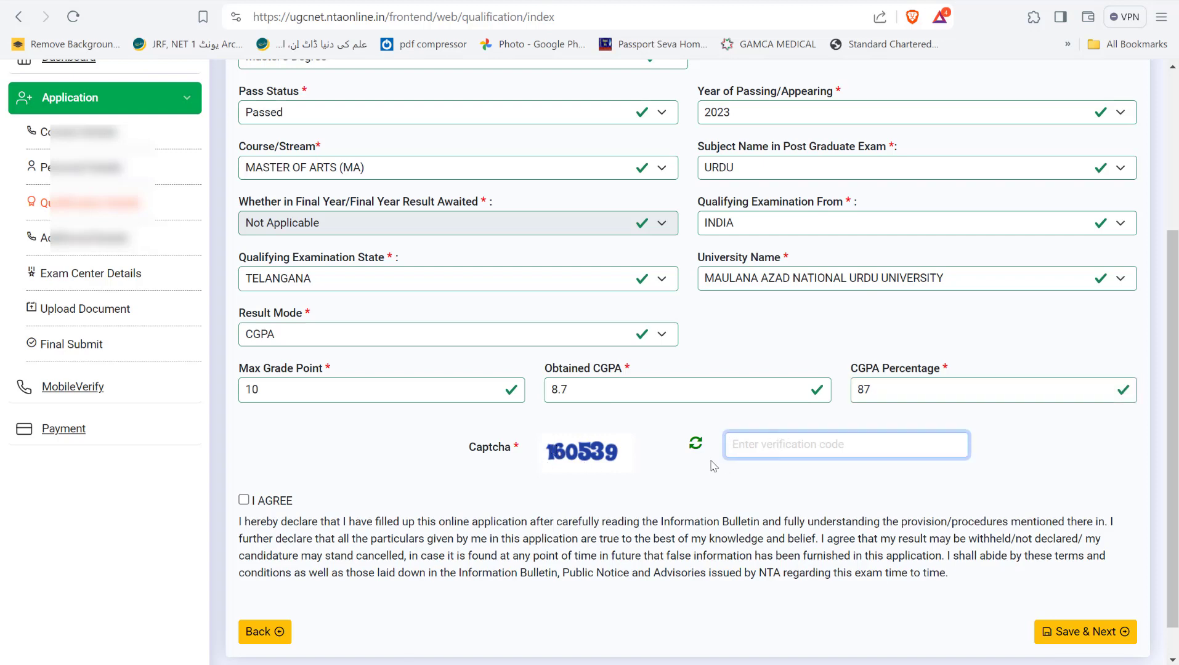
pyautogui.write('160539')
pyautogui.click(244, 499)
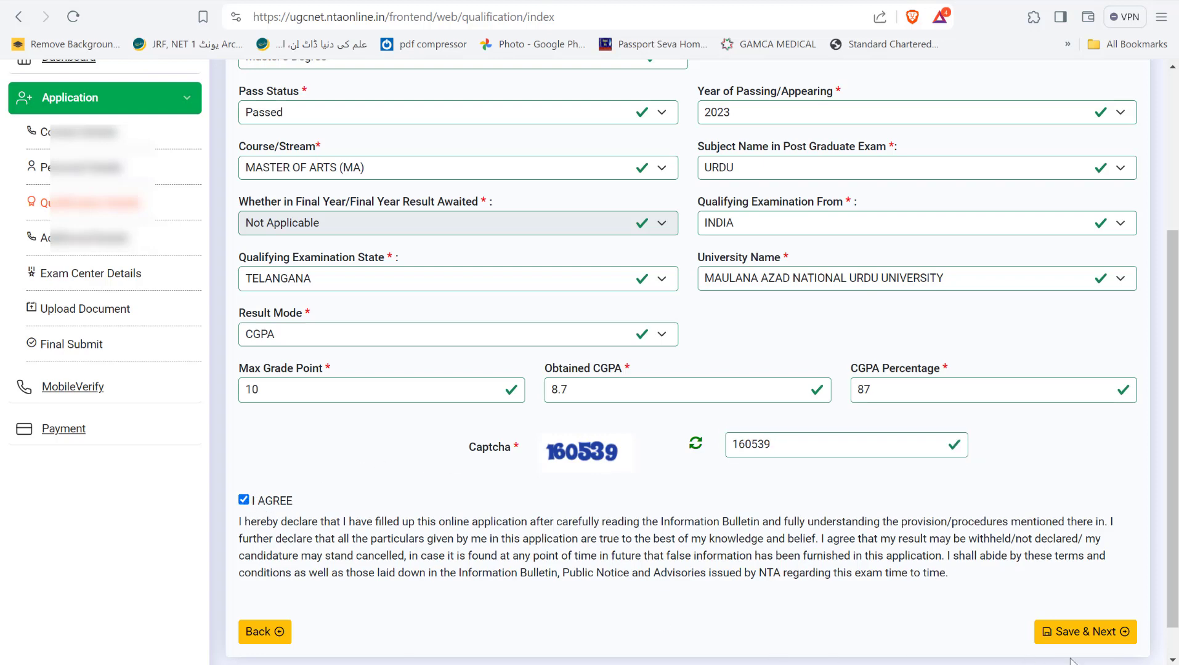
pyautogui.click(1111, 638)
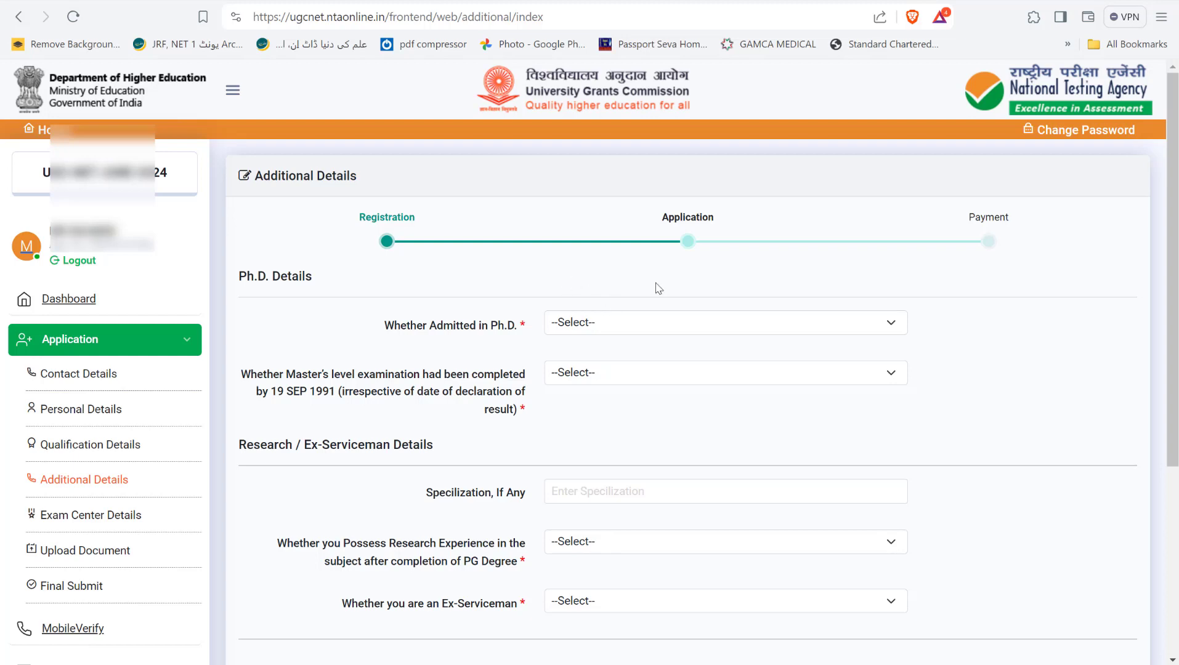
# - Answer Yes to Ph.D. admission and mark it as Pursuing
pyautogui.click(592, 331)
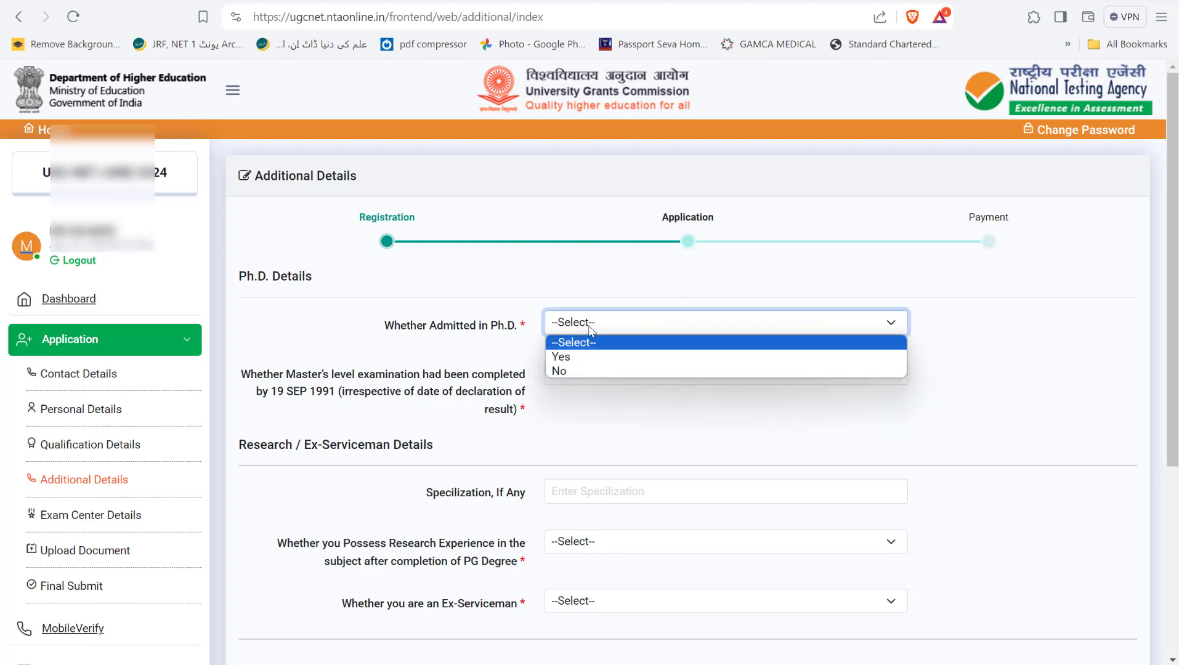
pyautogui.click(580, 362)
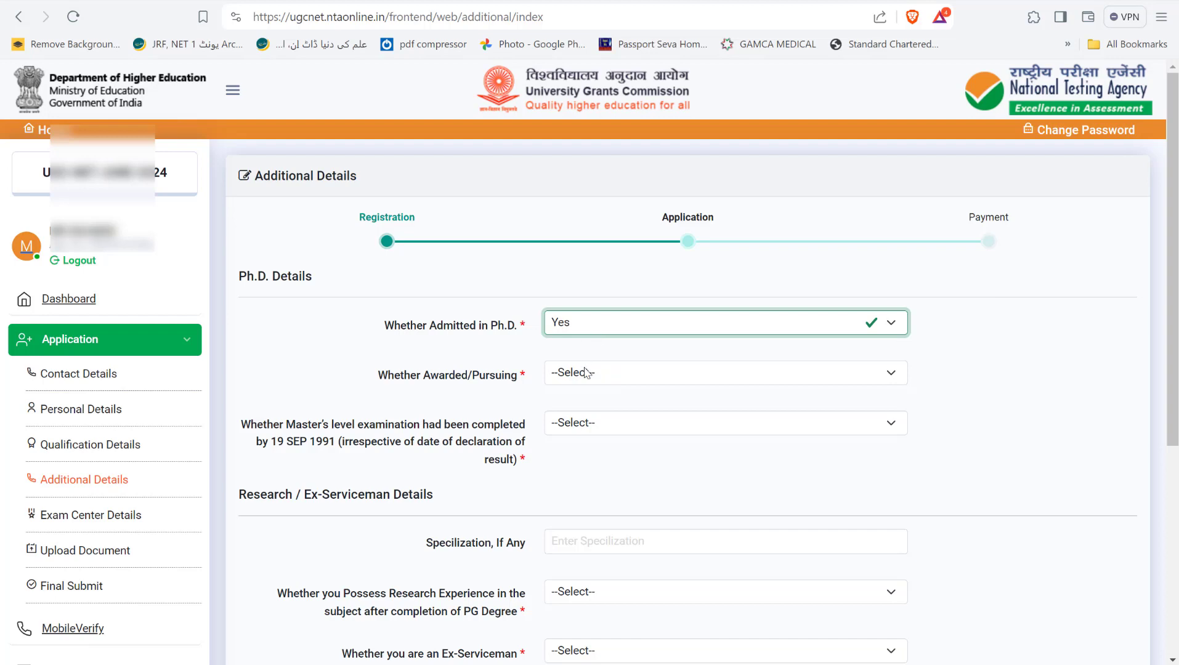
pyautogui.click(586, 372)
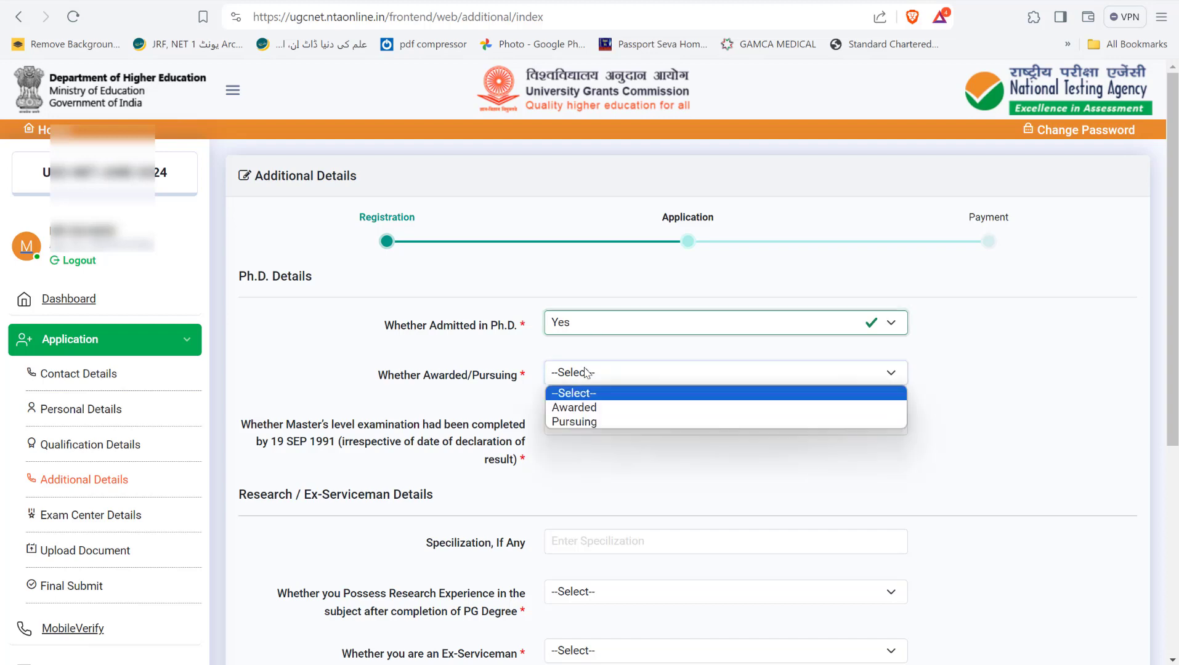
pyautogui.click(581, 425)
pyautogui.click(579, 424)
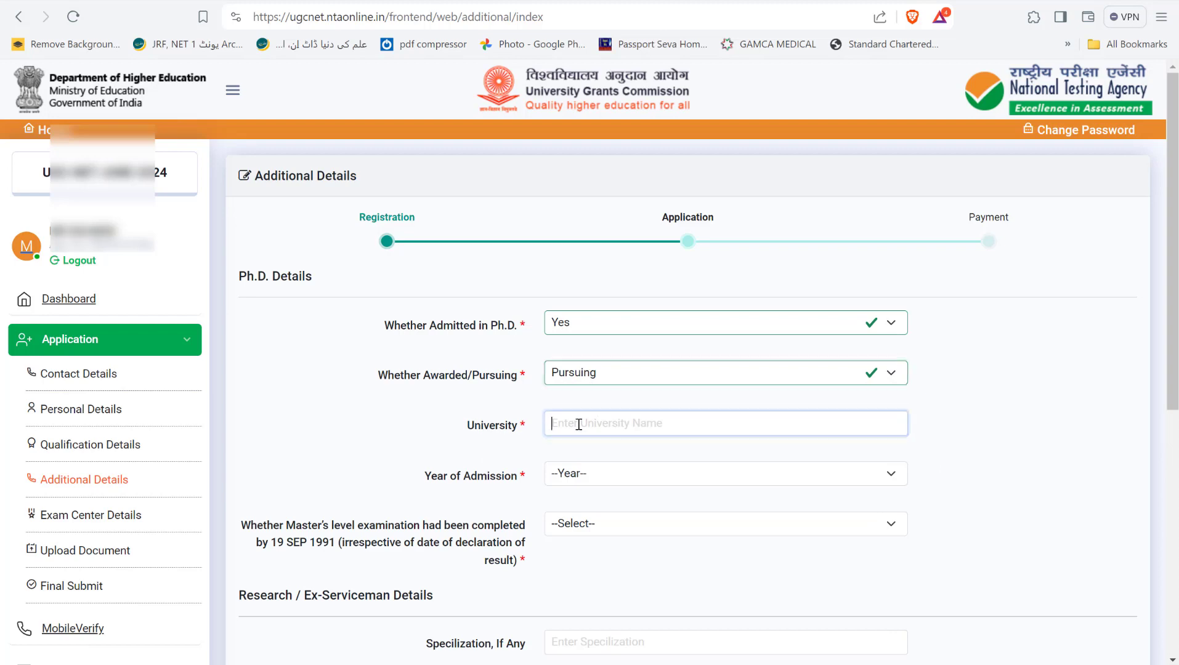
# - Enter MAULANA AZAD NATIONAL URDU UNIVESITY as the Ph.D. university with admission year 2023
pyautogui.press('capslock')
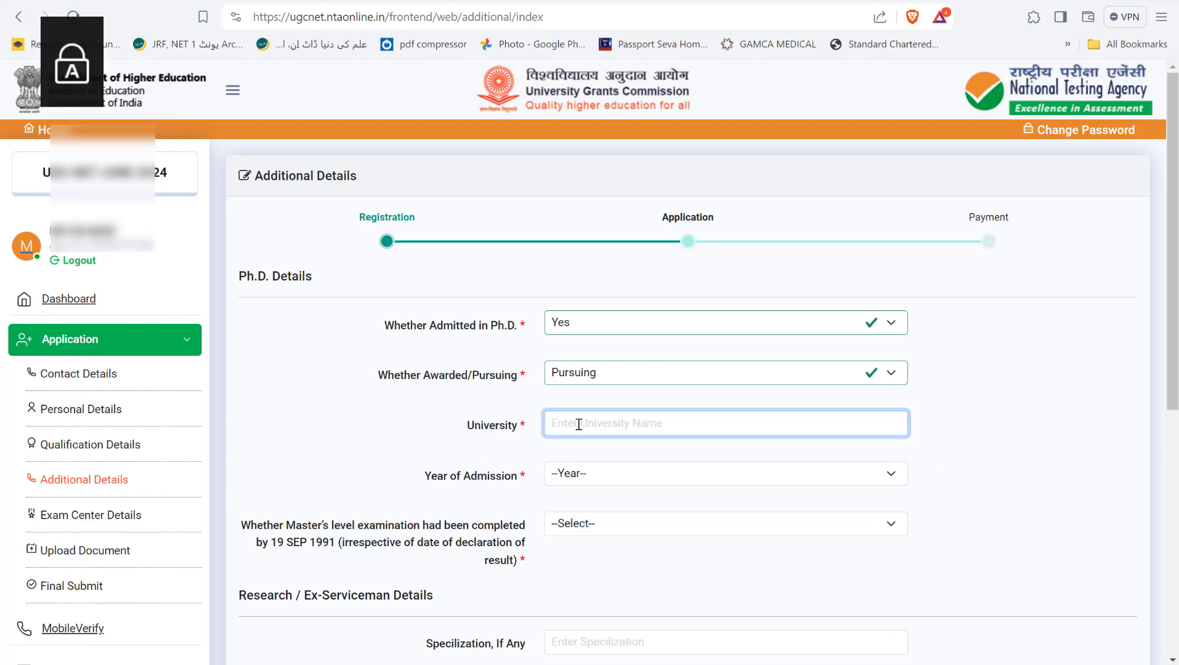
pyautogui.write('MAULANA AZ')
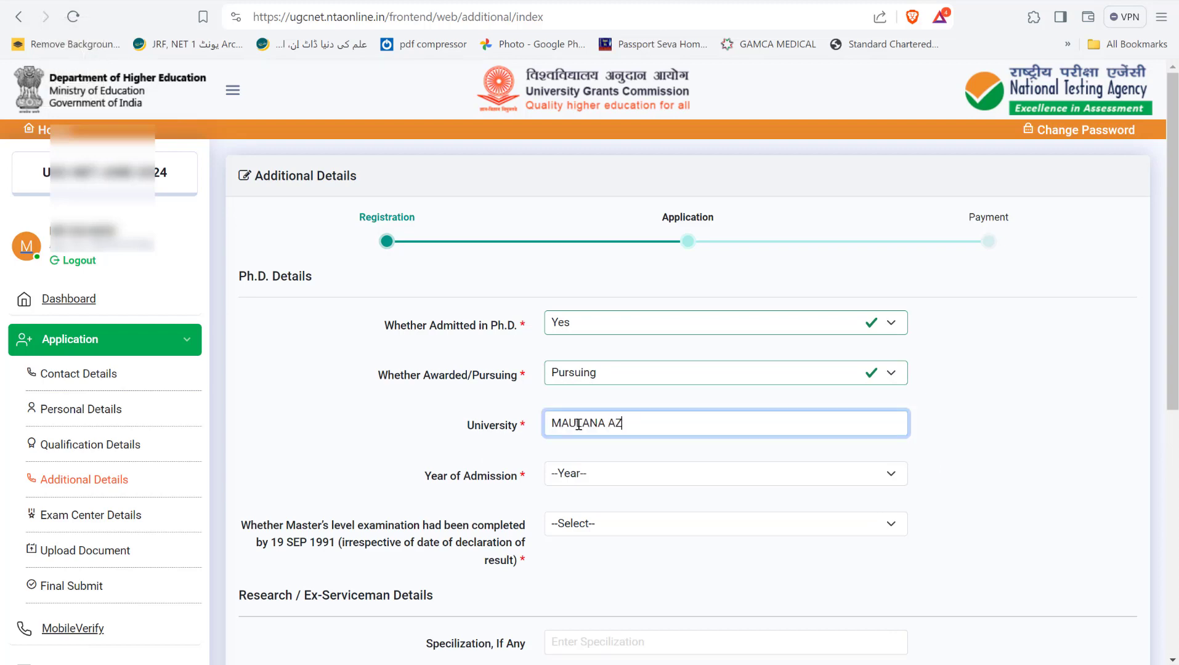
pyautogui.write('AD NATIONAL URDU UNIVESITY')
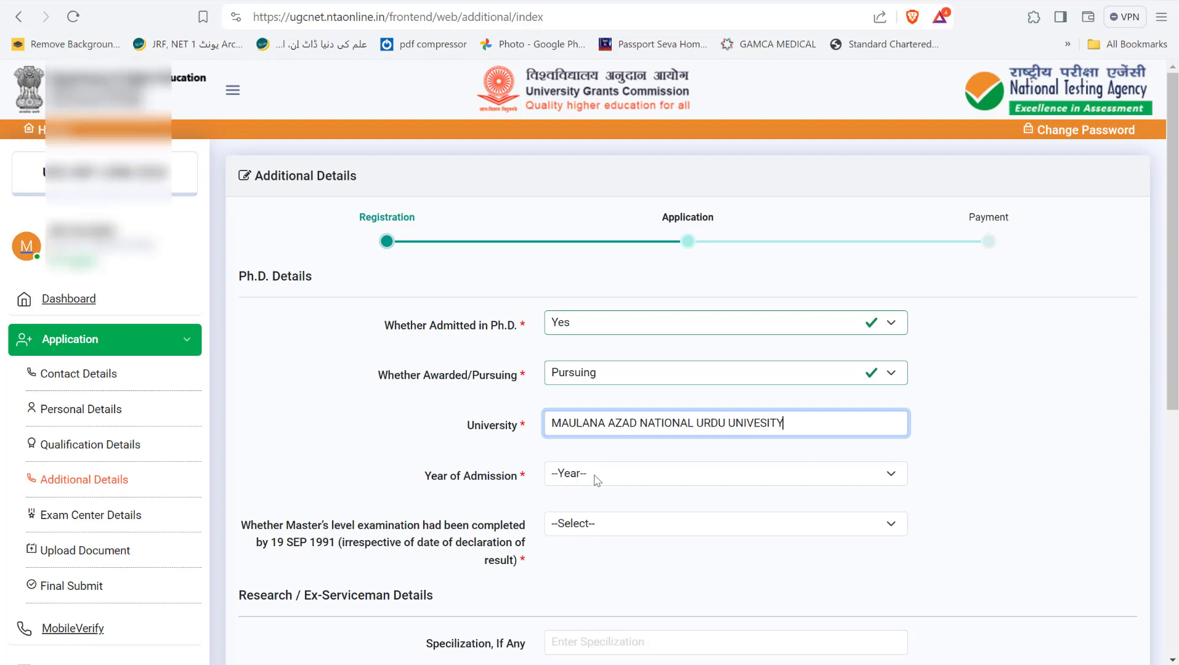
pyautogui.click(595, 480)
pyautogui.write('2023')
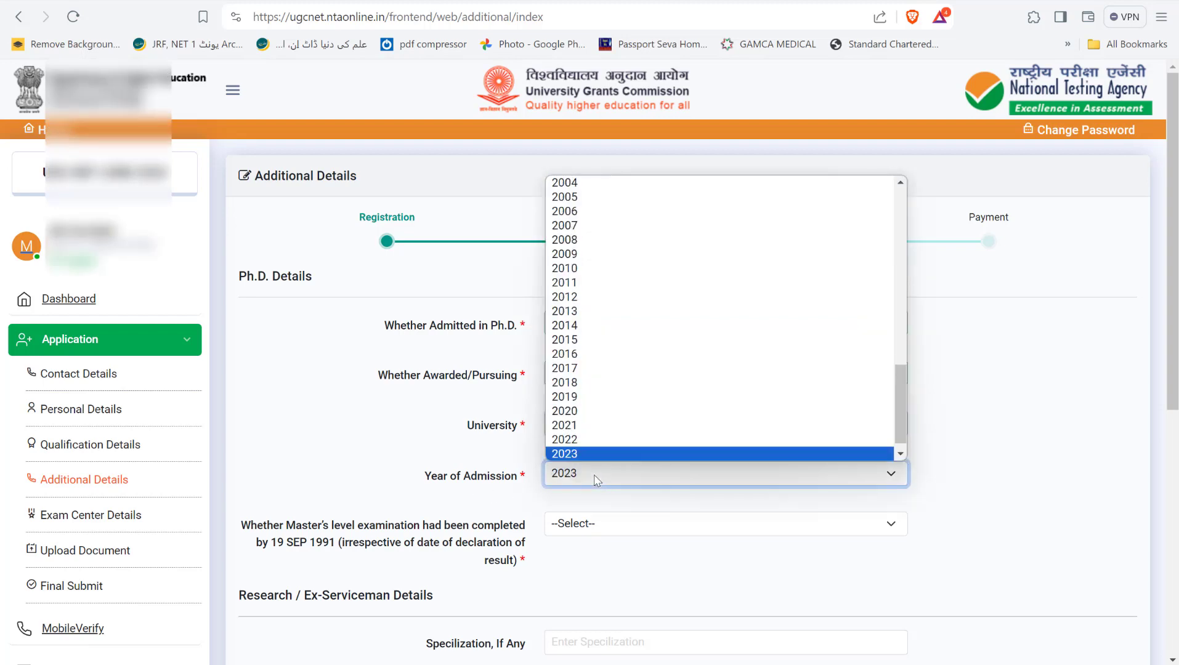
pyautogui.press('Return')
pyautogui.scroll(-3, 576, 490)
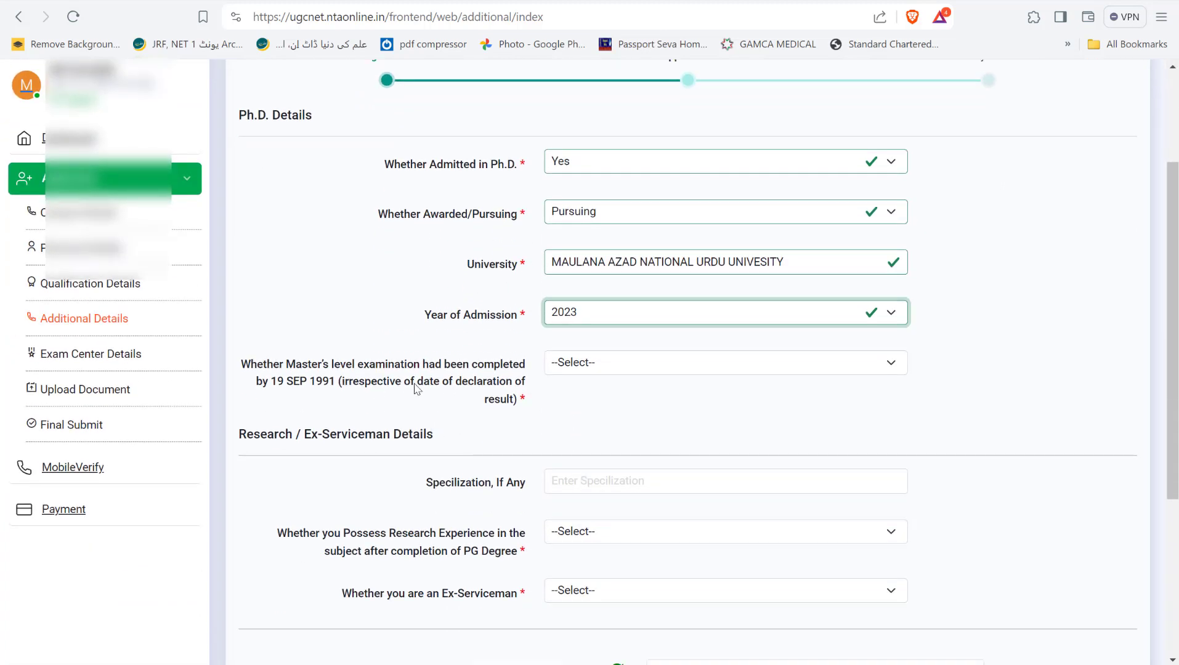
# - Answer No to Master's completion by 19 SEP 1991, research experience after PG, and ex-serviceman
pyautogui.click(591, 364)
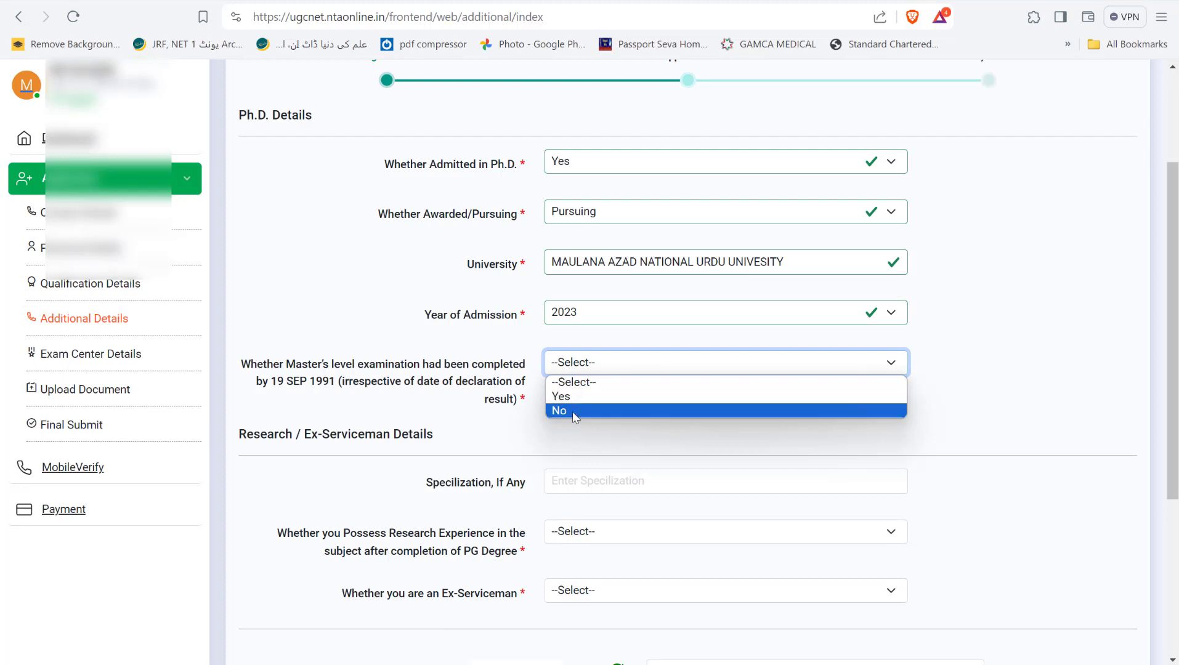
pyautogui.click(572, 412)
pyautogui.scroll(-2, 585, 398)
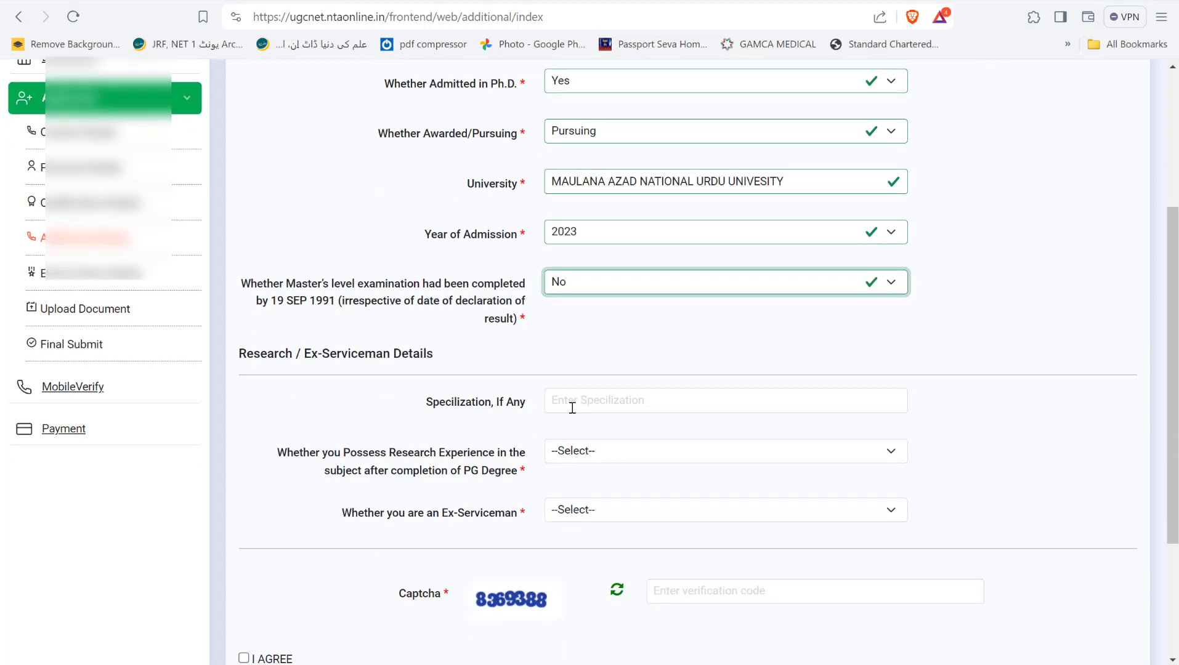
pyautogui.click(574, 402)
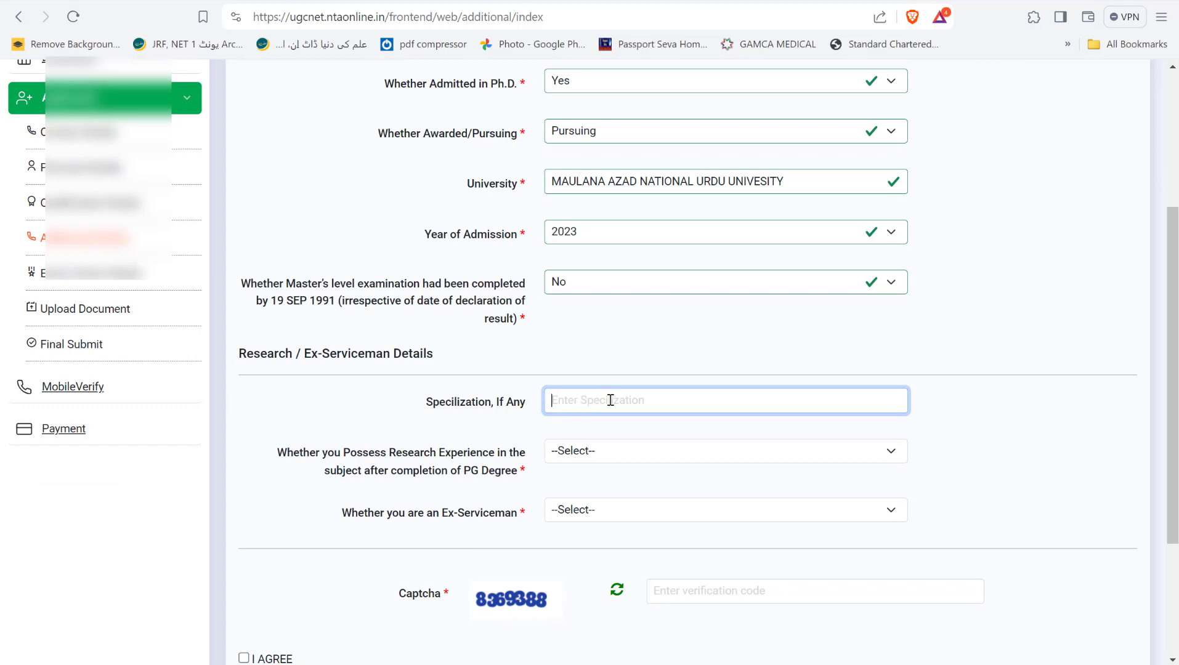
pyautogui.scroll(-1, 614, 410)
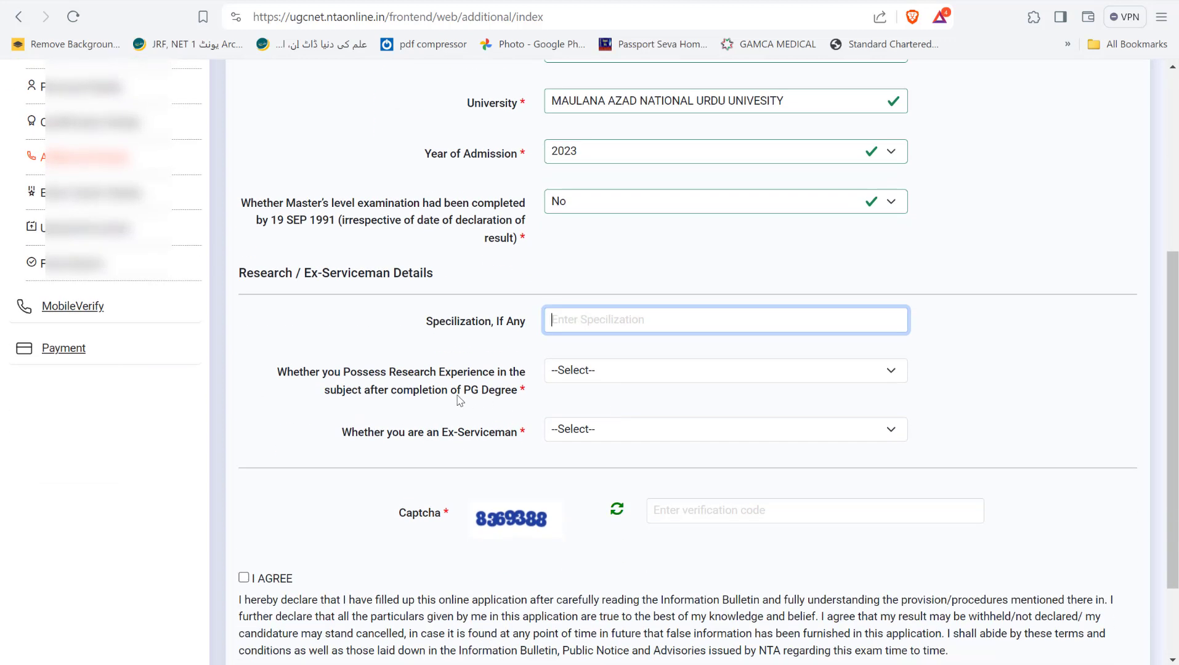
pyautogui.click(575, 374)
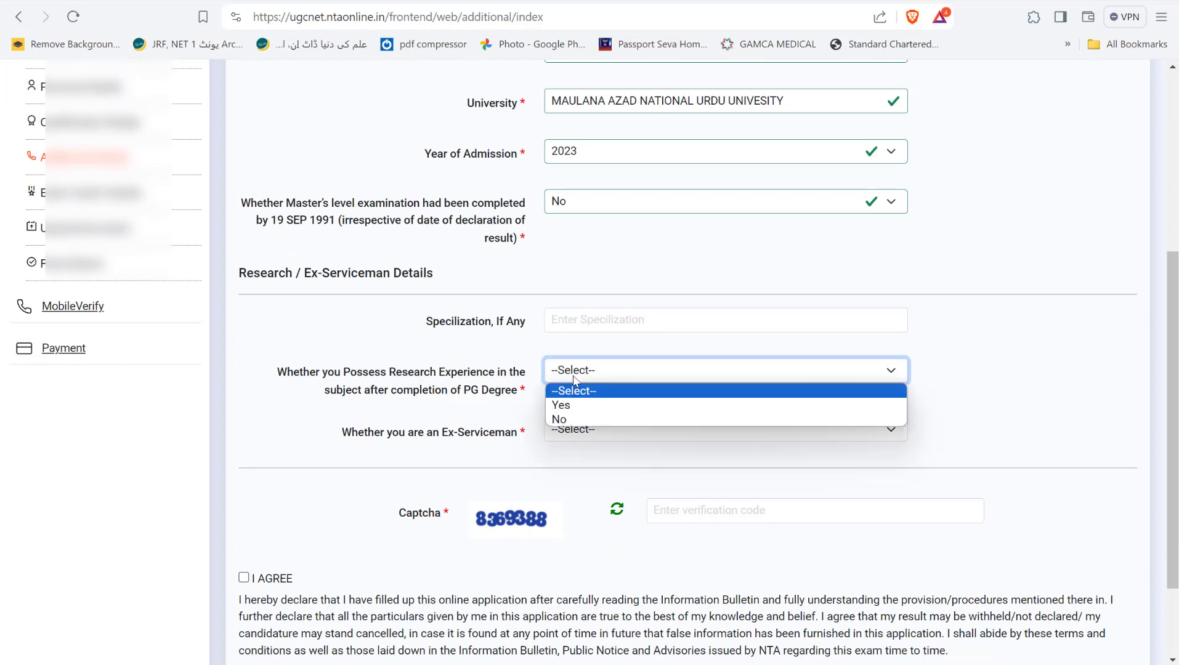
pyautogui.click(562, 419)
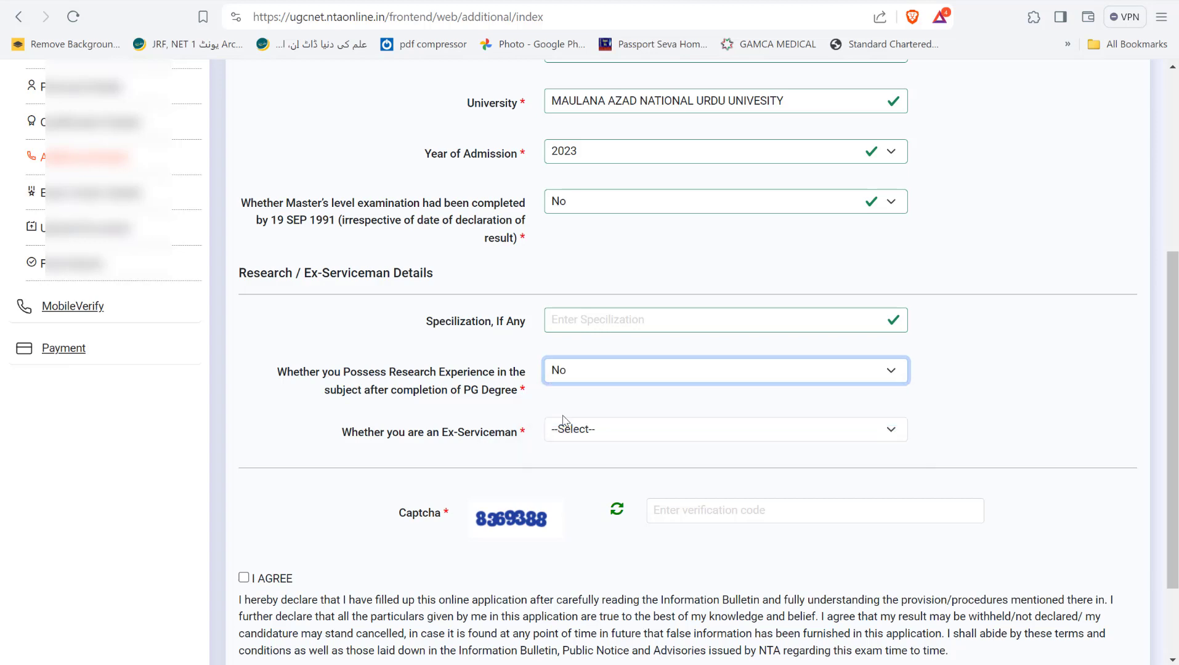
pyautogui.click(601, 433)
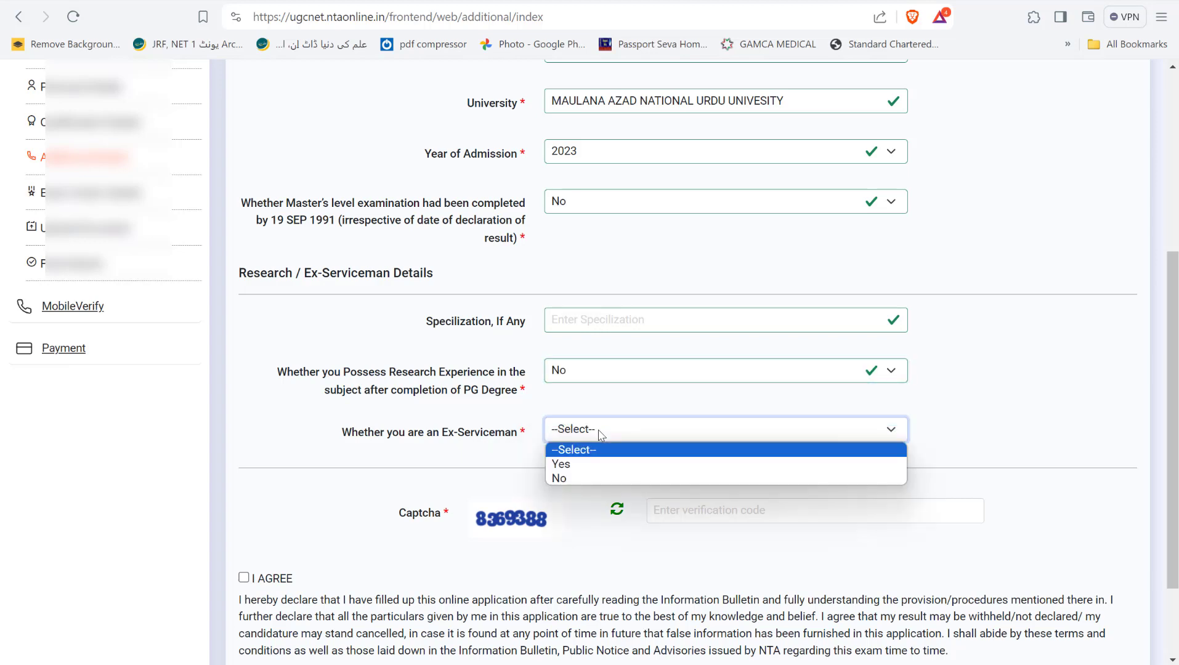
pyautogui.click(579, 478)
# - Enter the captcha code, accept the I AGREE declaration and save the additional details
pyautogui.click(733, 509)
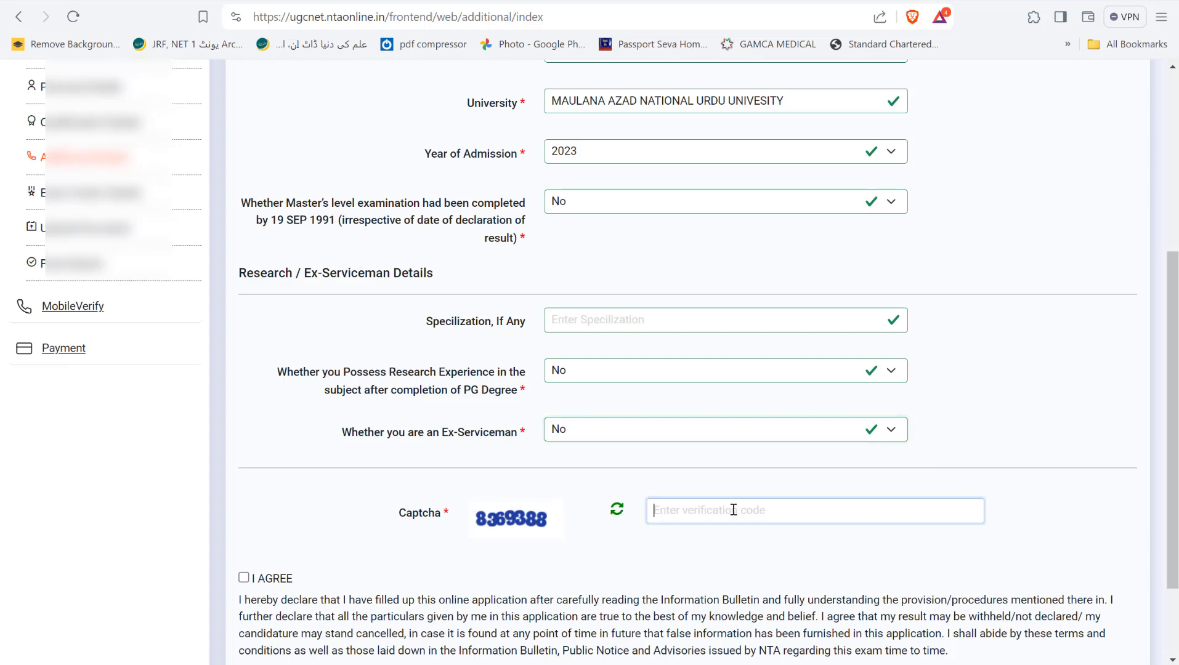
pyautogui.write('836')
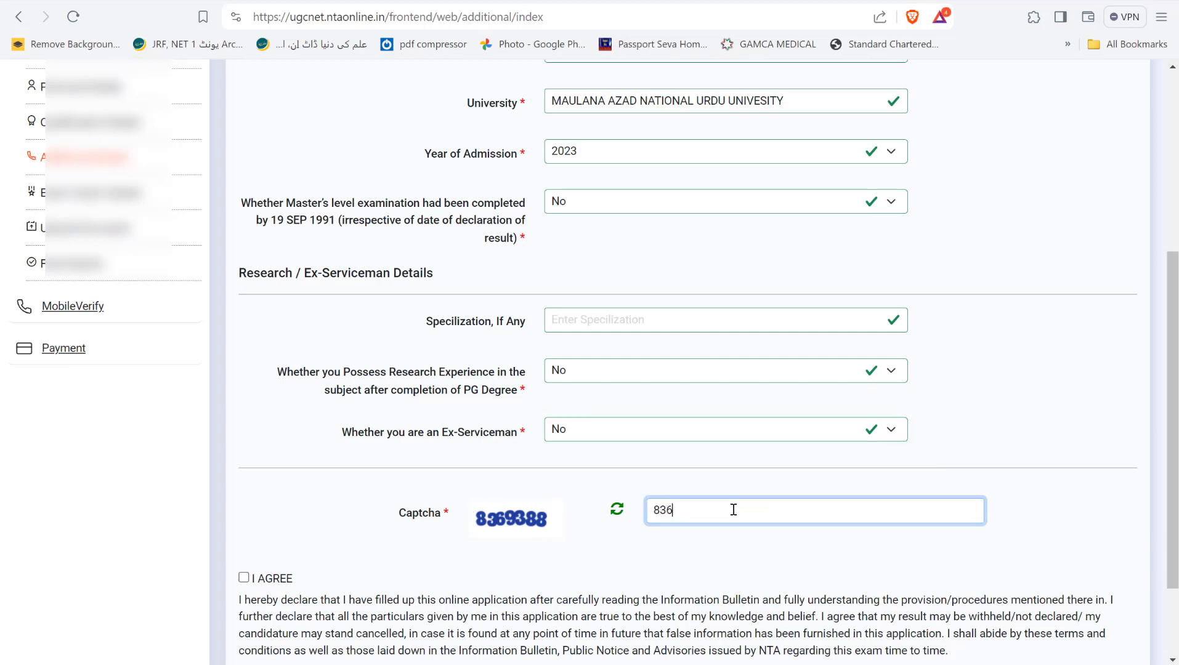
pyautogui.write('9377')
pyautogui.write('88')
pyautogui.scroll(-2, 246, 578)
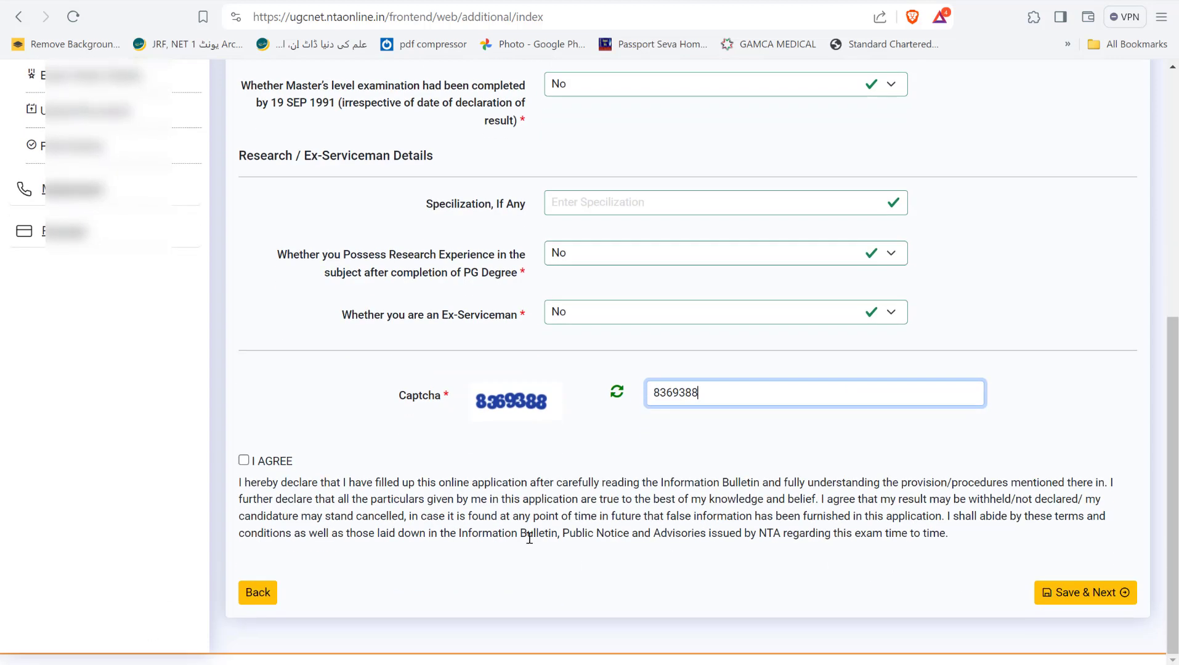
pyautogui.click(244, 460)
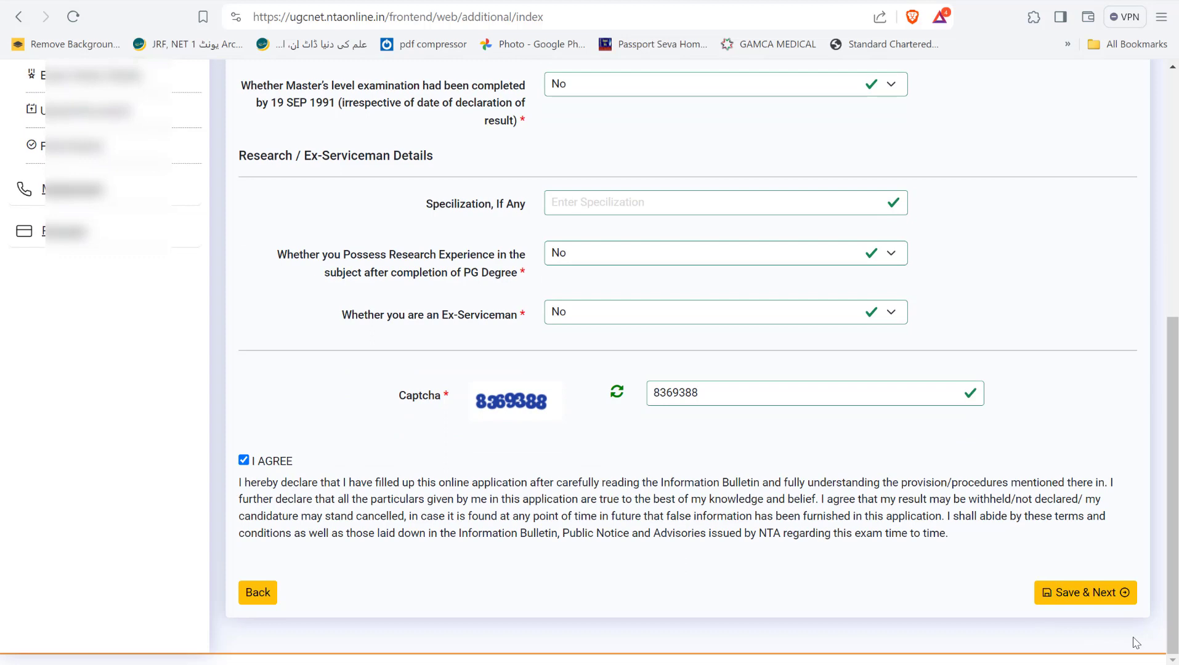
pyautogui.click(1098, 589)
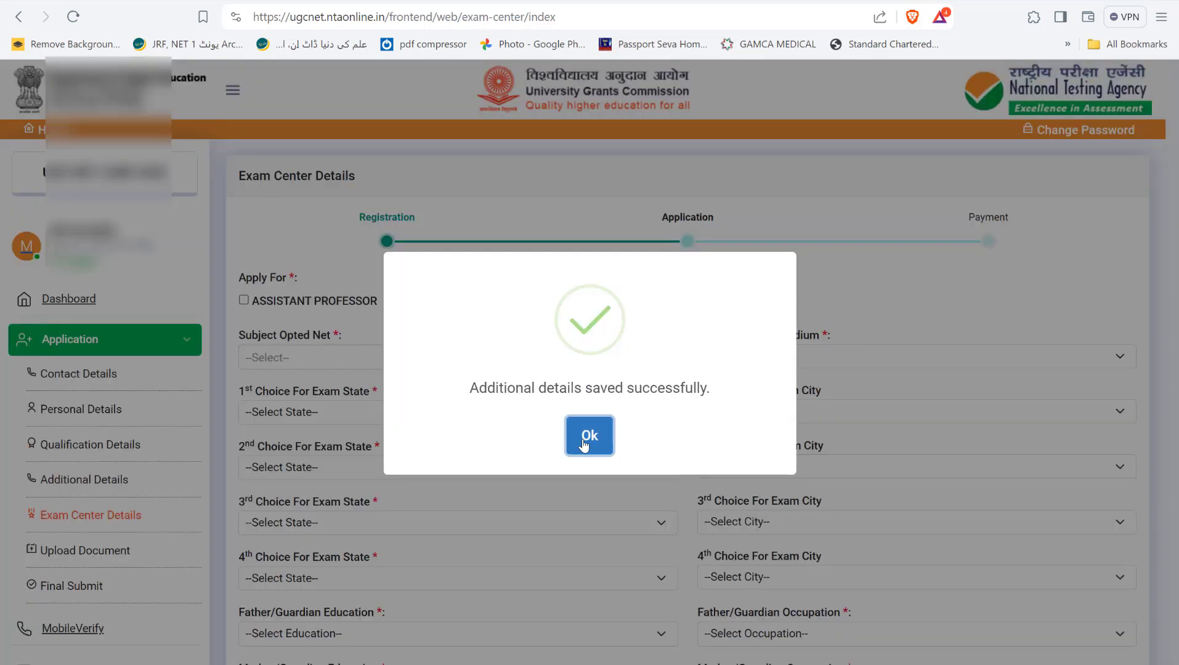
# - Dismiss the success message and tick Assistant Professor, JRF and PH.D. ONLY under Apply For
pyautogui.click(589, 436)
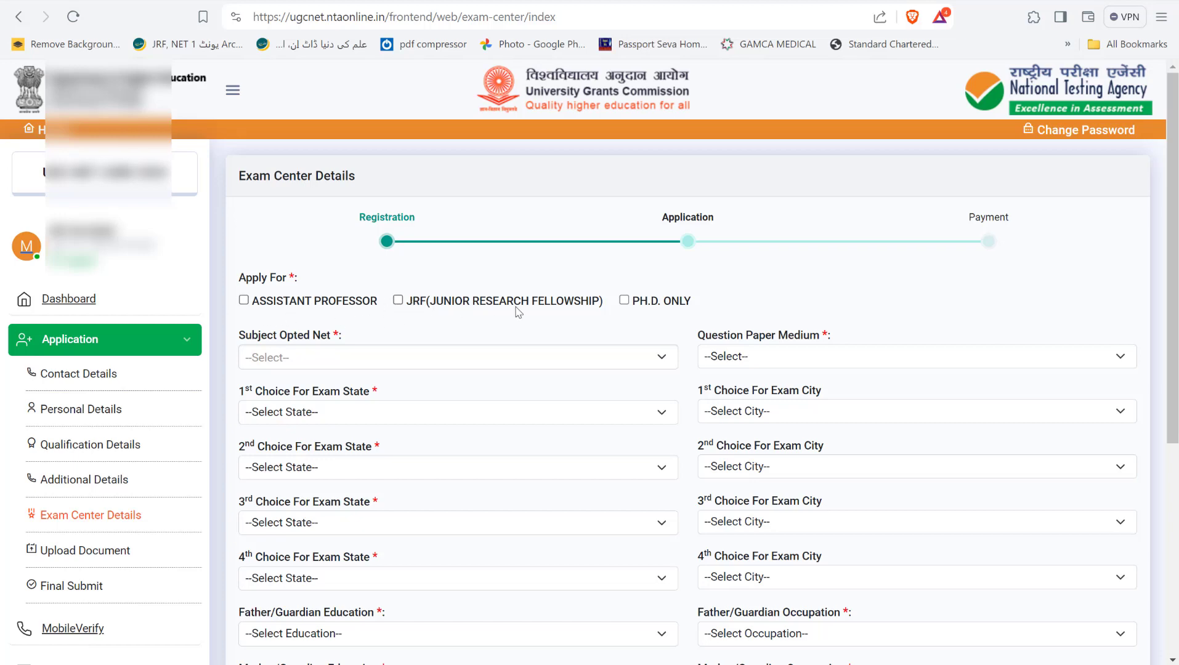
pyautogui.click(624, 301)
pyautogui.click(624, 302)
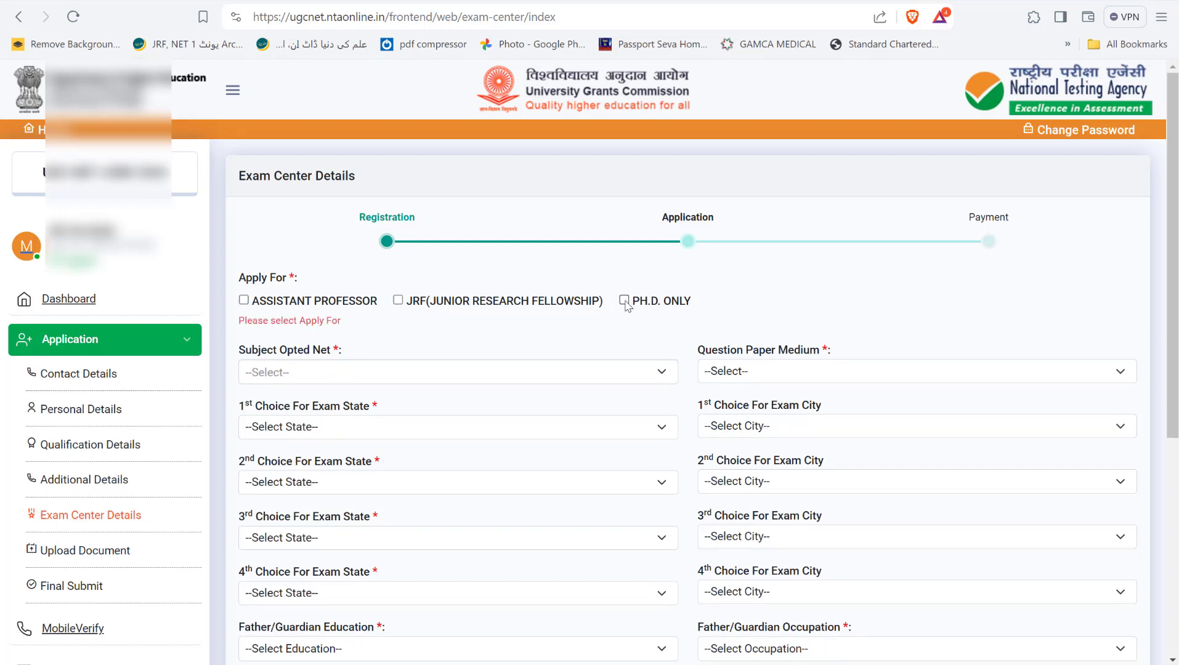
pyautogui.click(624, 302)
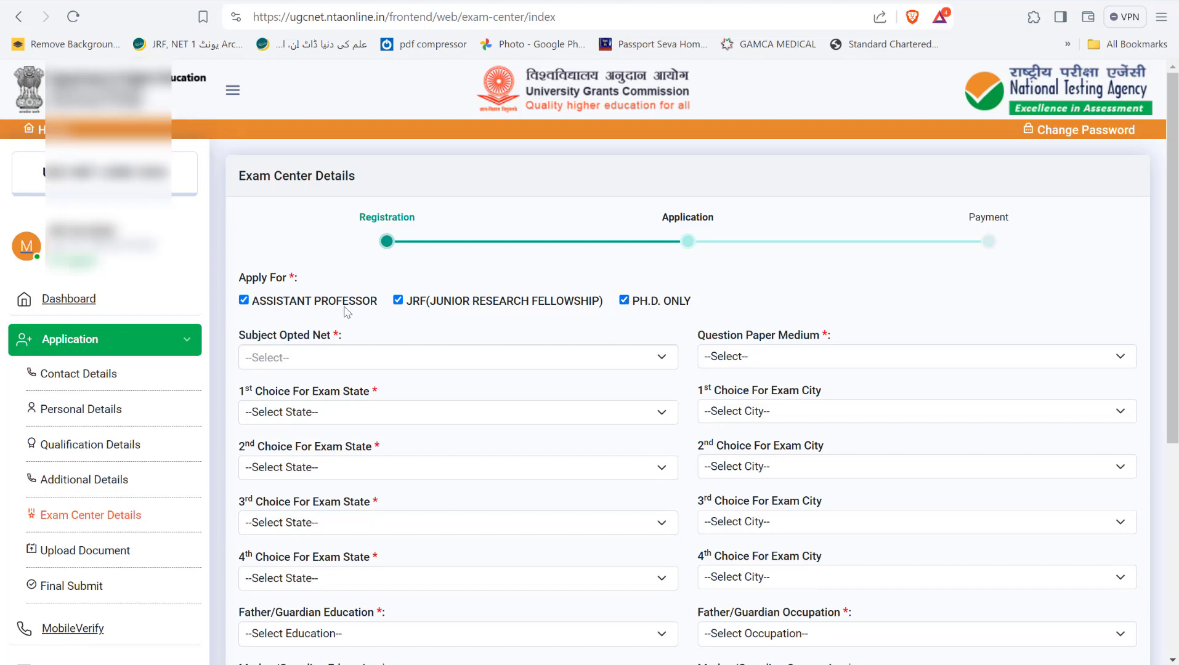
pyautogui.click(398, 301)
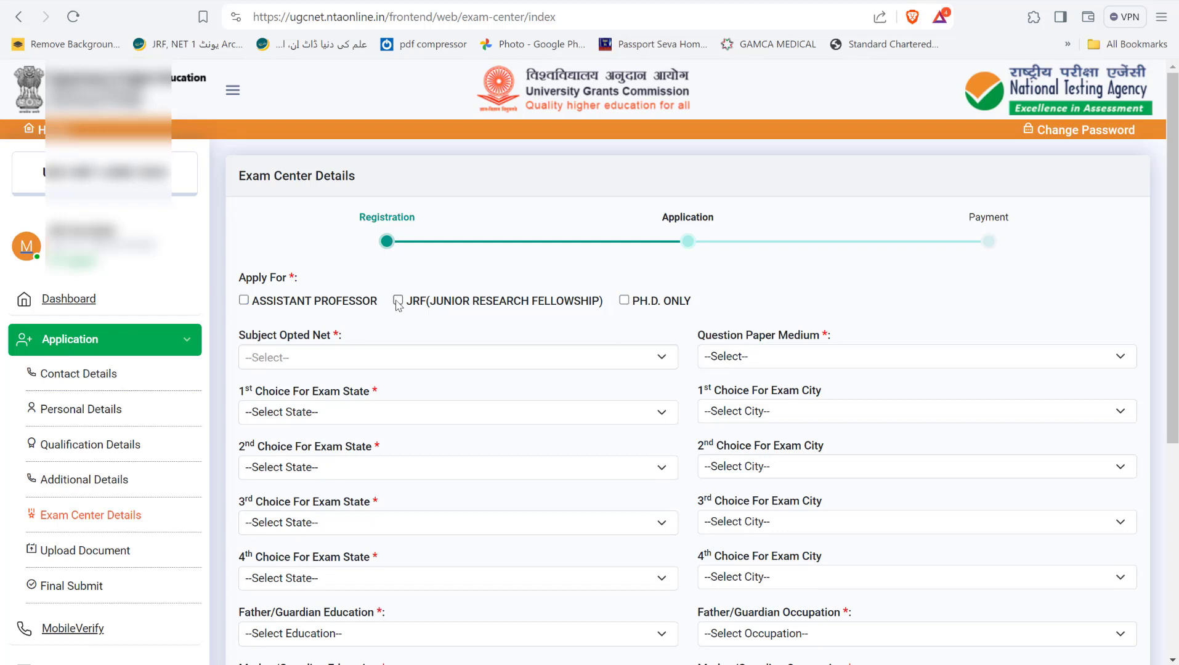
pyautogui.click(244, 300)
pyautogui.click(245, 301)
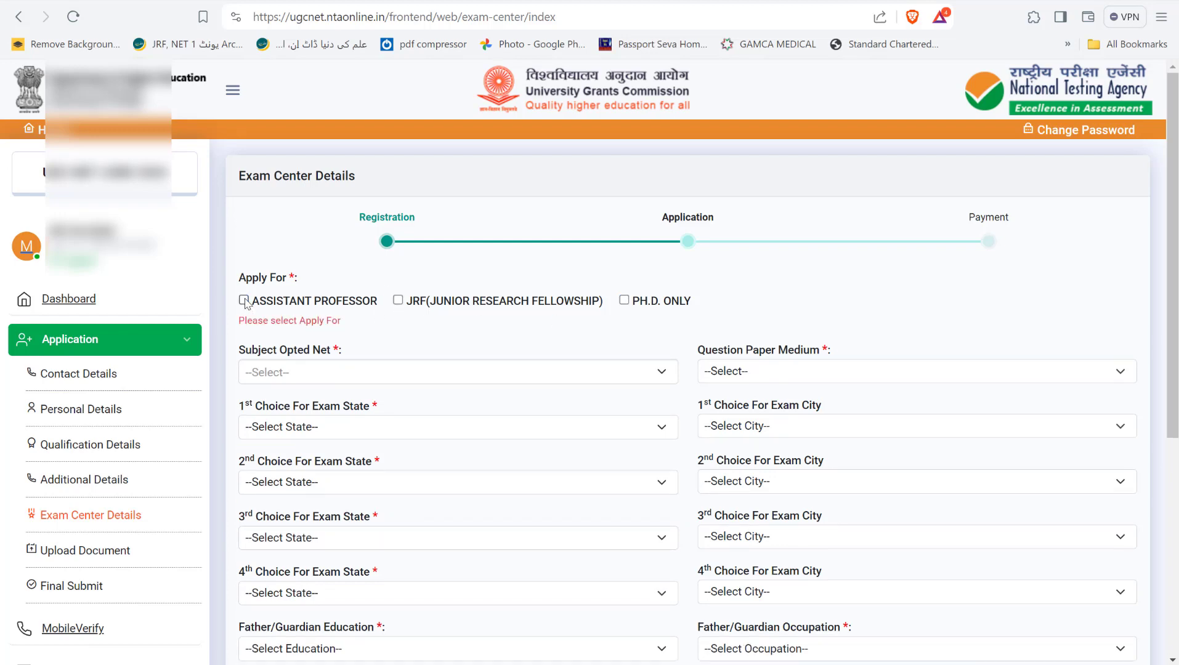
pyautogui.click(398, 301)
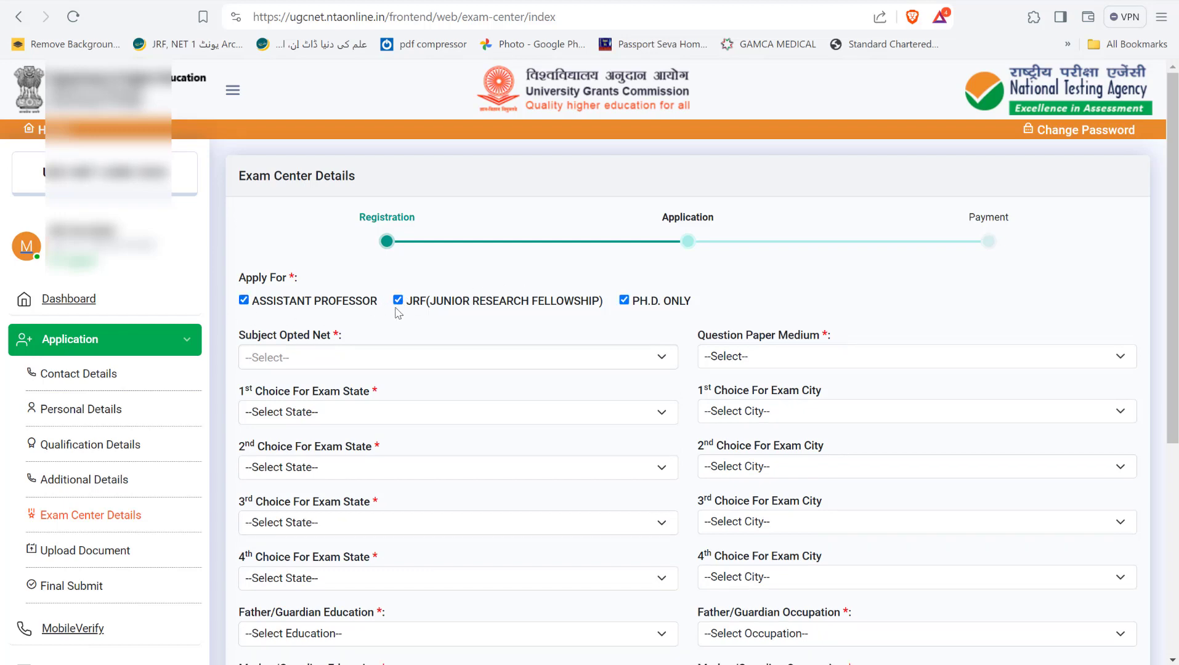
pyautogui.click(243, 301)
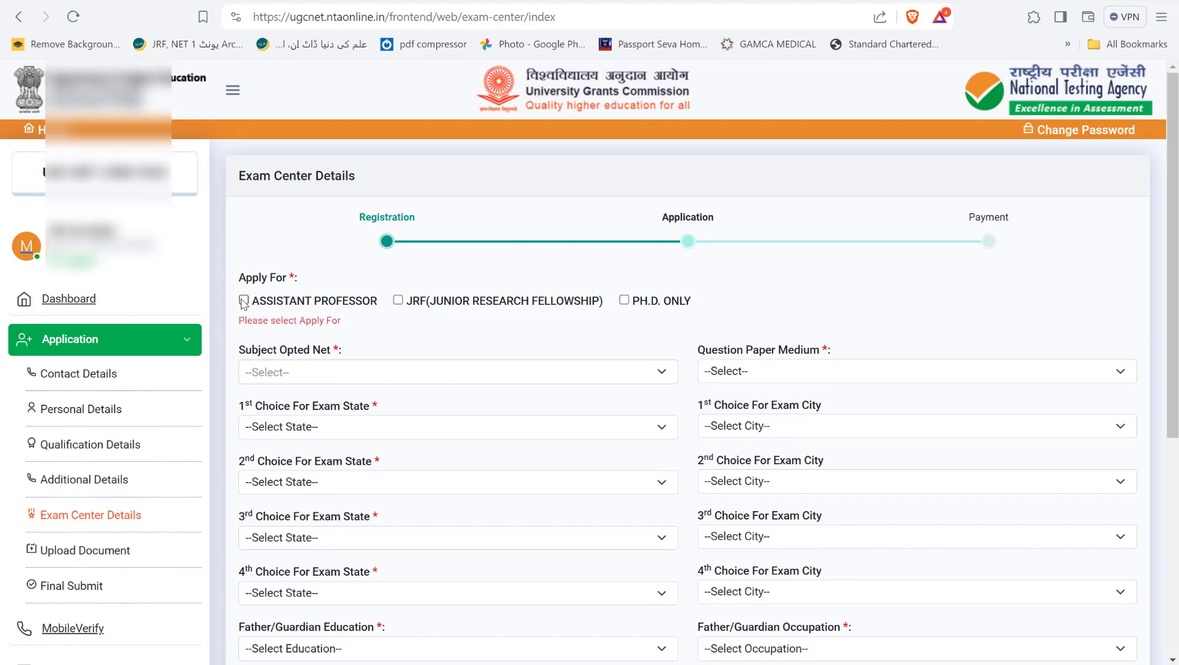
pyautogui.click(398, 300)
pyautogui.click(624, 301)
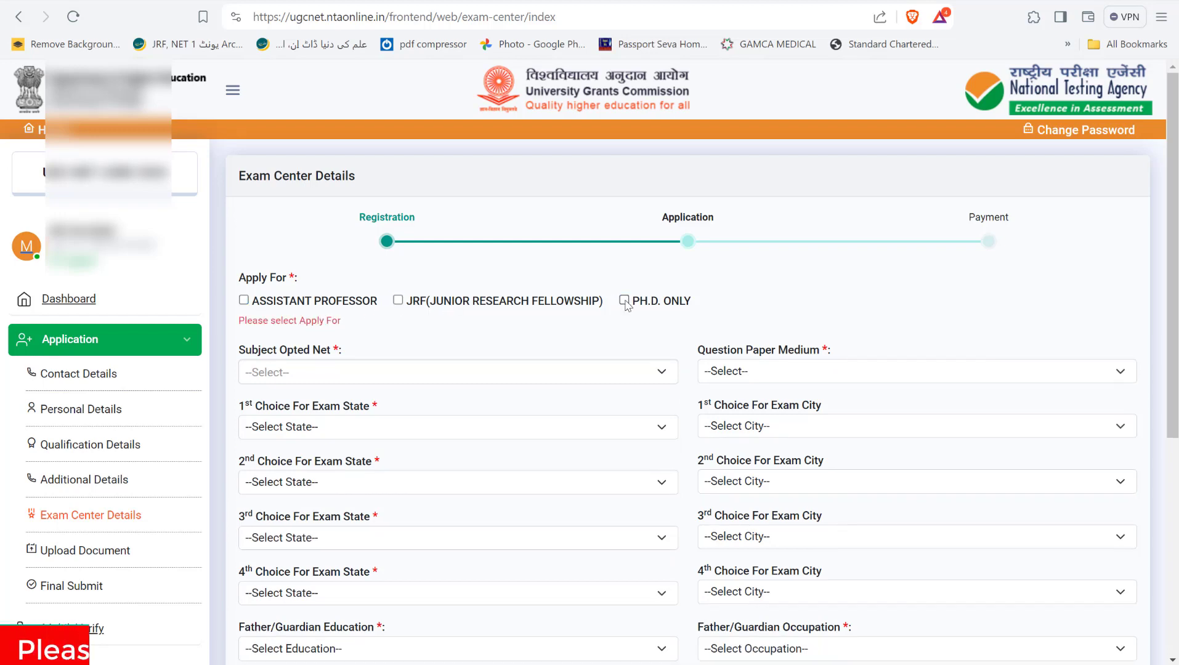
pyautogui.click(243, 300)
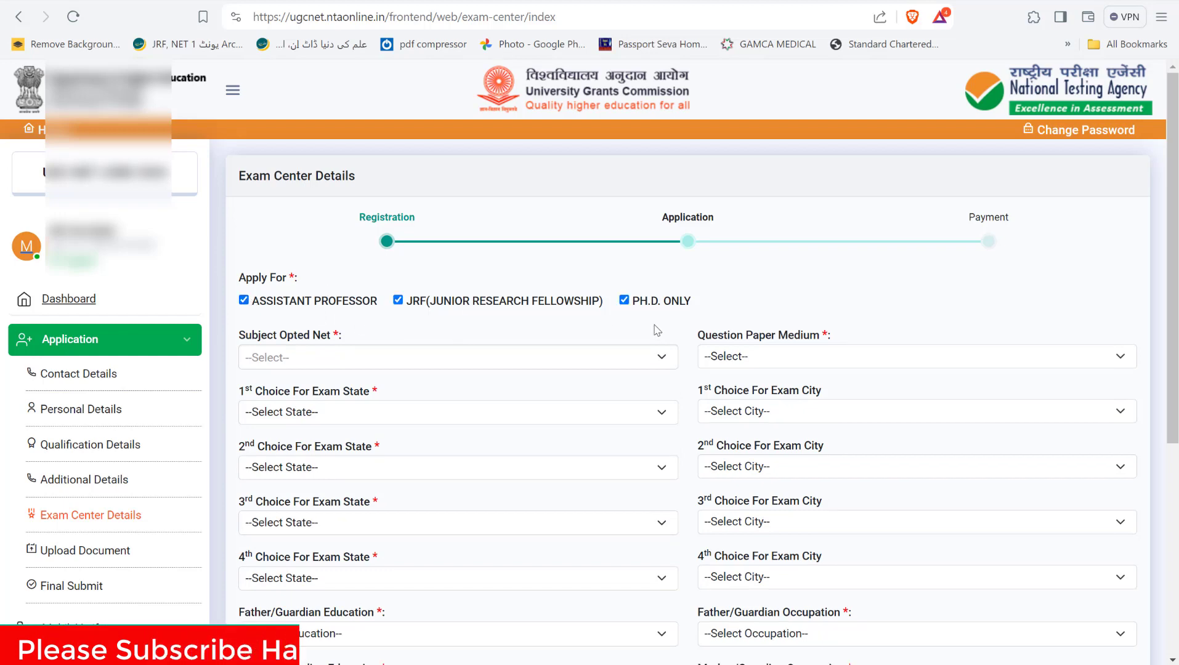
# - Choose URDU - 28 as the NET subject with English question paper medium
pyautogui.click(314, 363)
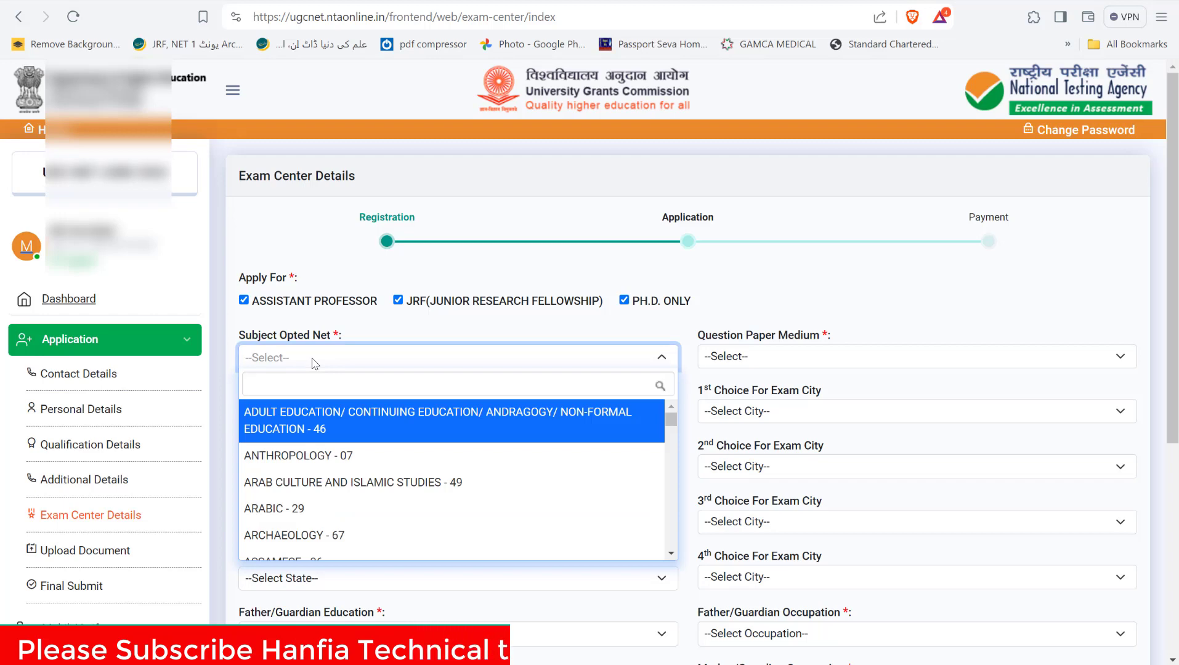
pyautogui.write('URDU')
pyautogui.press('Return')
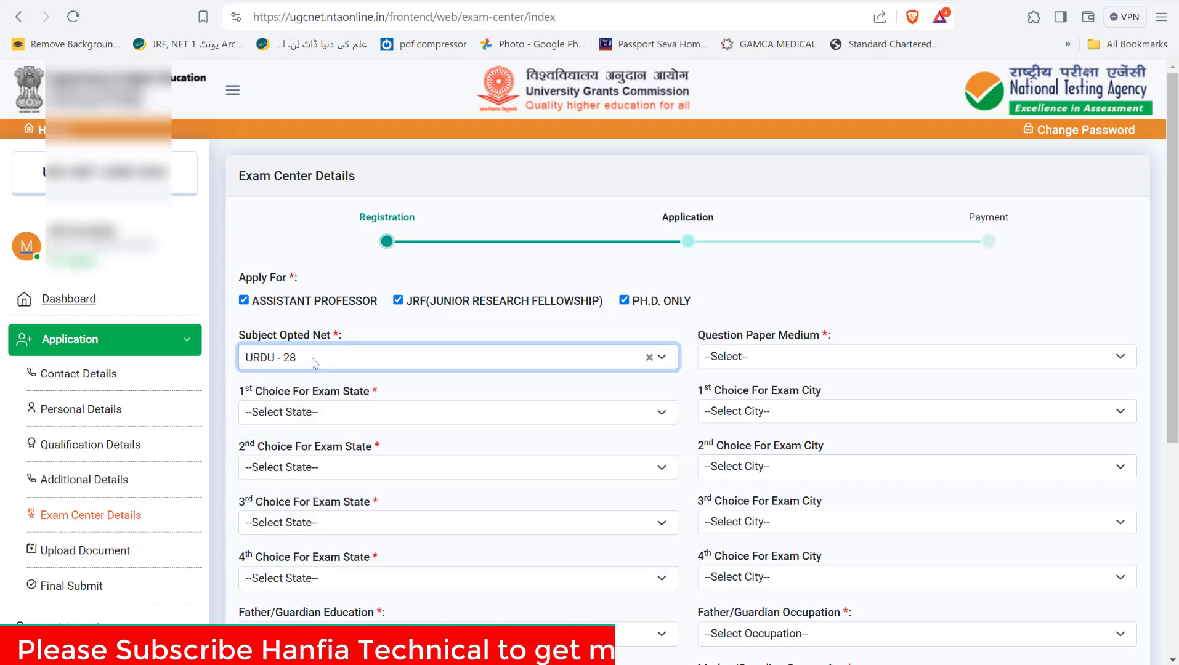
pyautogui.click(746, 360)
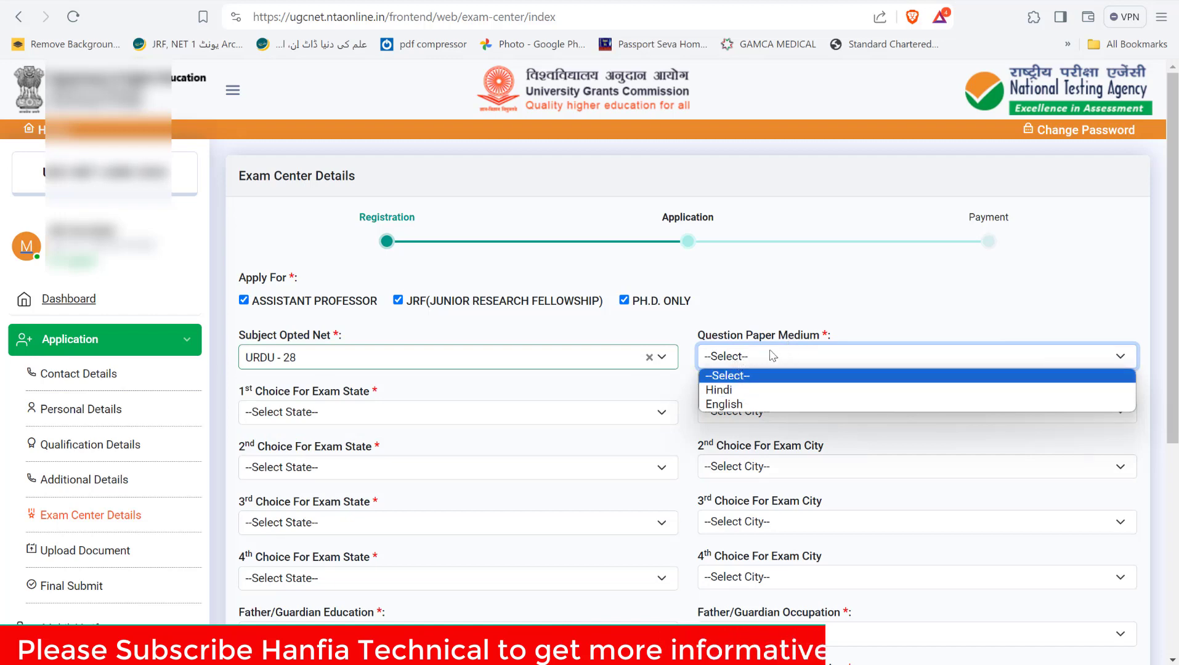
pyautogui.click(731, 404)
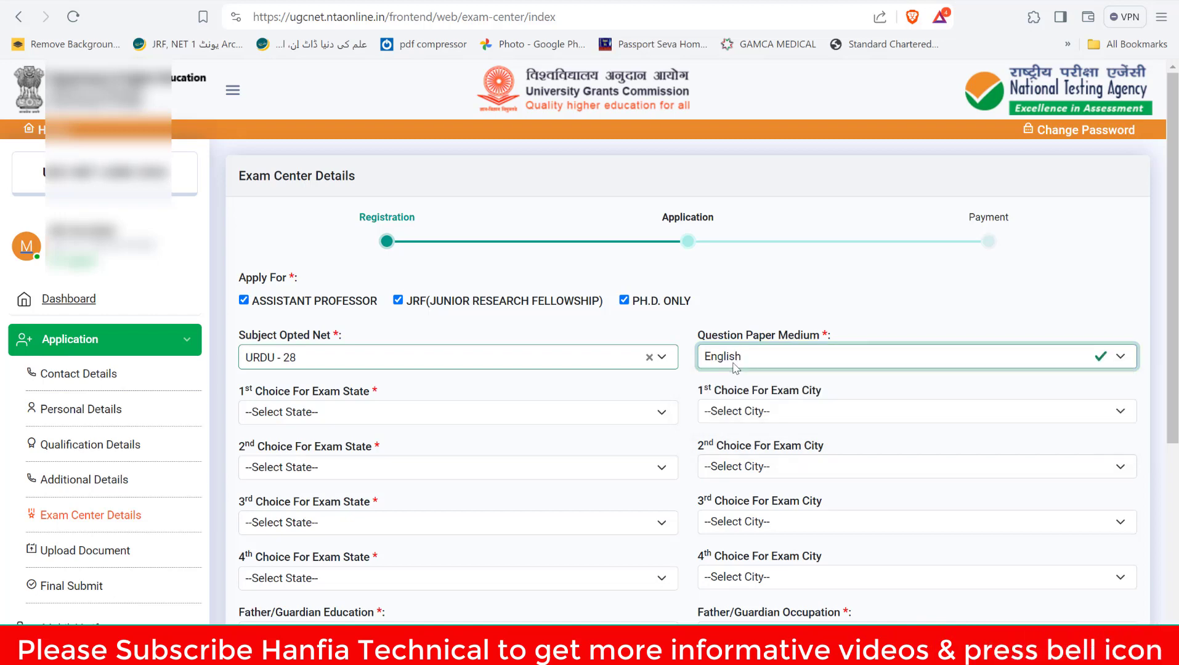
# - Set TELANGANA / Hyderabad-Secunderabad as first exam centre and TELANGANA as second state
pyautogui.click(330, 414)
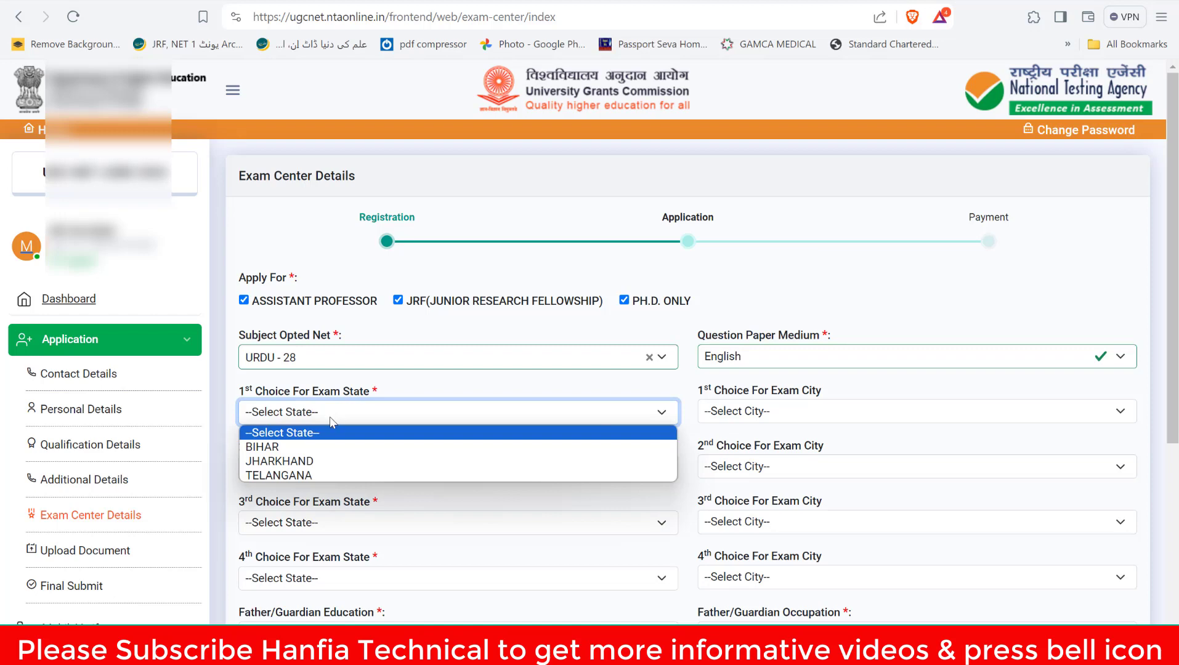
pyautogui.click(308, 476)
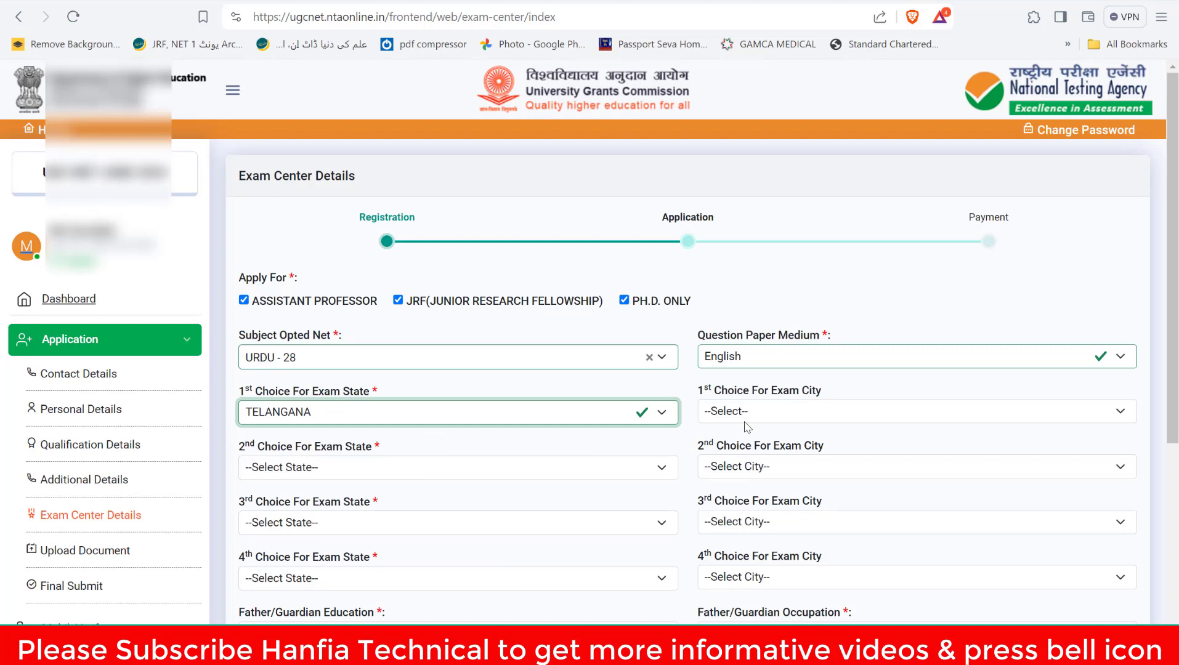
pyautogui.click(779, 416)
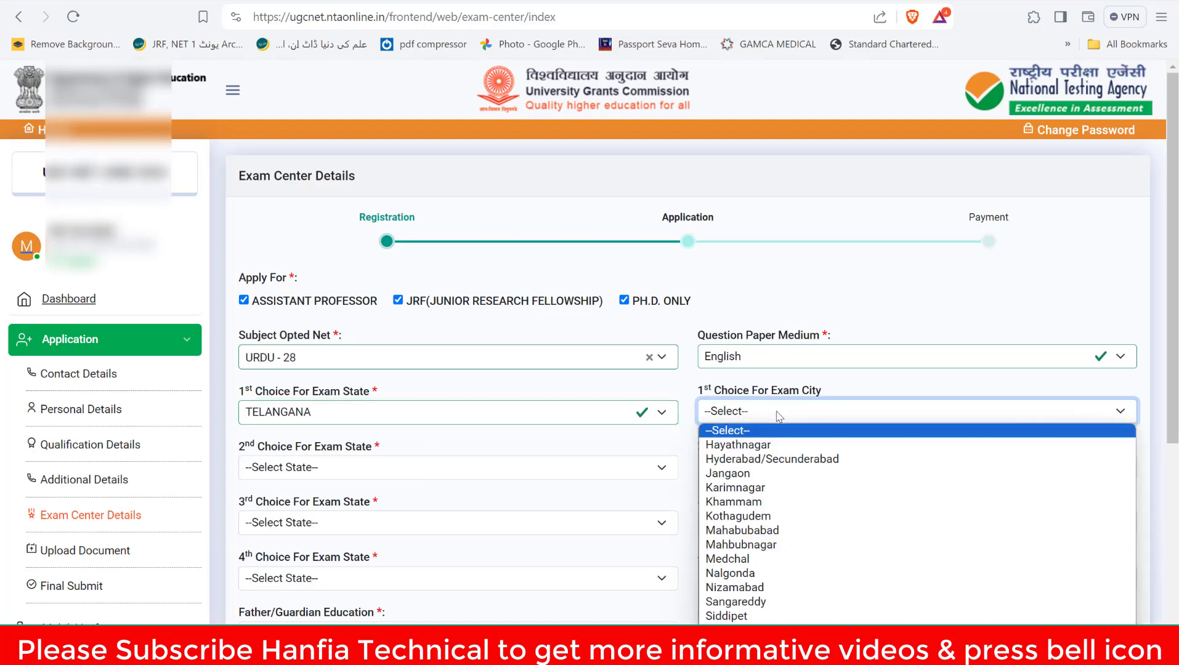
pyautogui.press('Down')
pyautogui.press('Down')
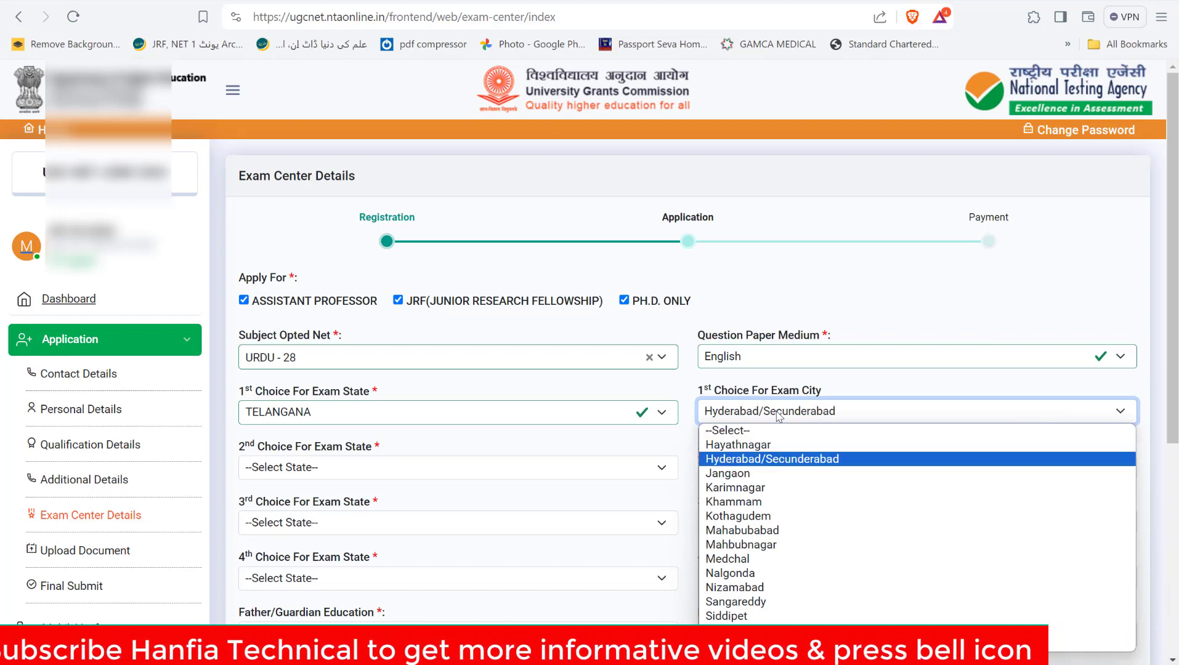
pyautogui.press('Return')
pyautogui.click(486, 467)
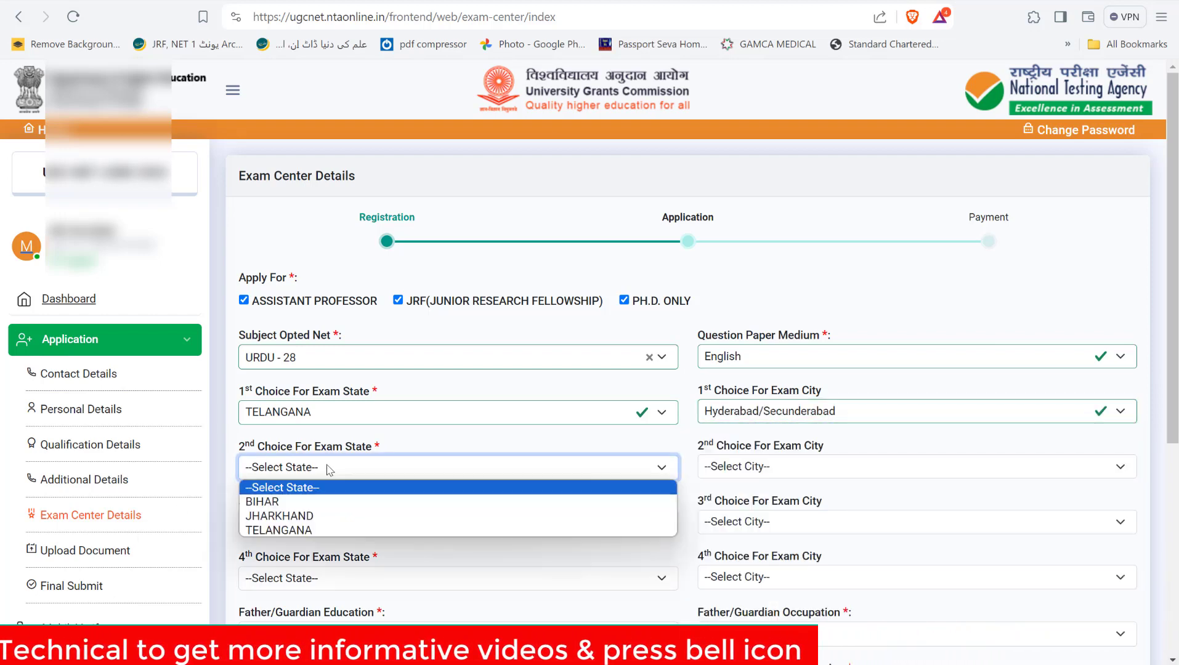
pyautogui.click(290, 531)
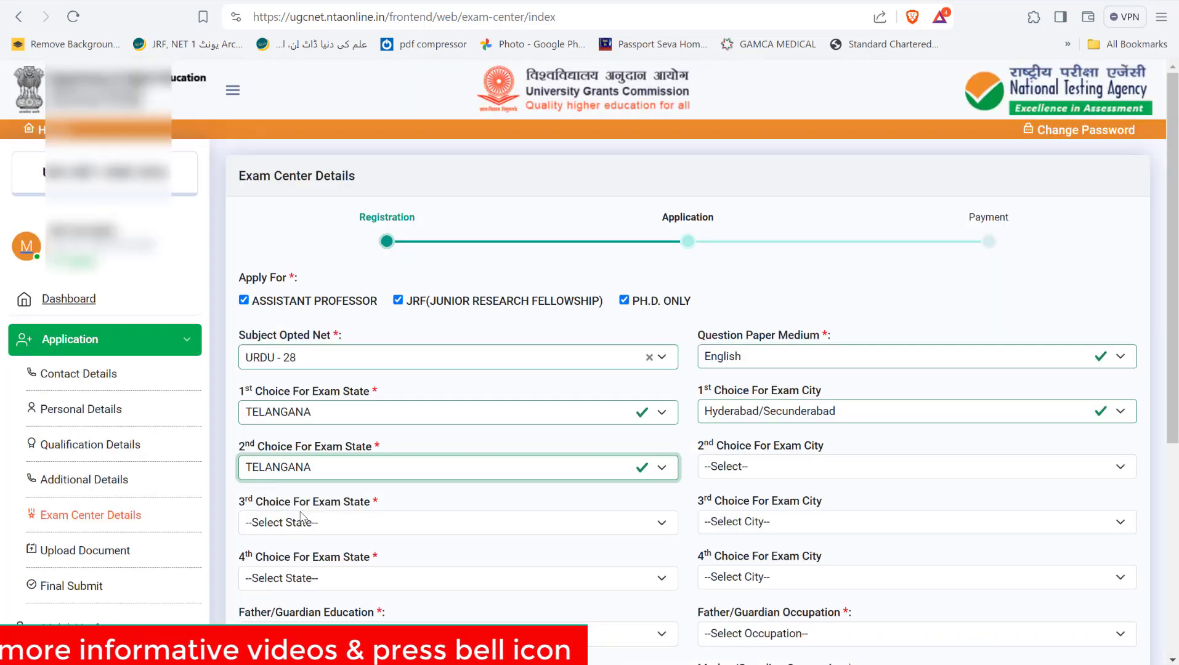
pyautogui.scroll(-1, 303, 516)
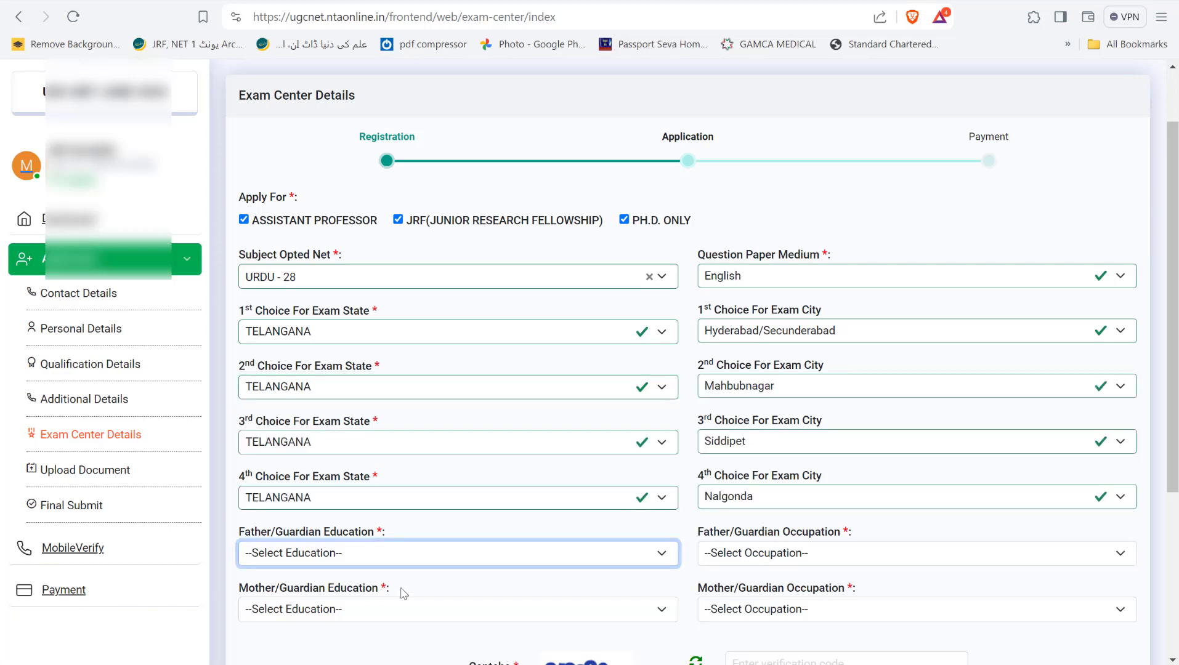
# - Set father/guardian education to Matriculate and occupation to Agriculture
pyautogui.click(355, 552)
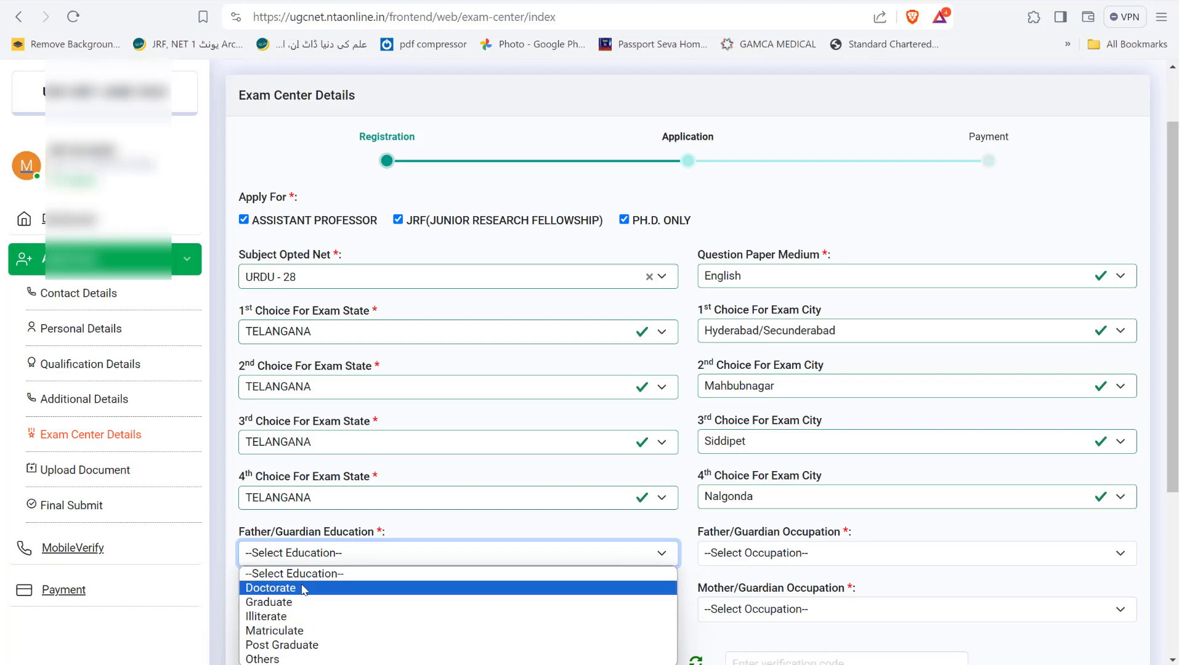
pyautogui.click(304, 659)
pyautogui.click(359, 558)
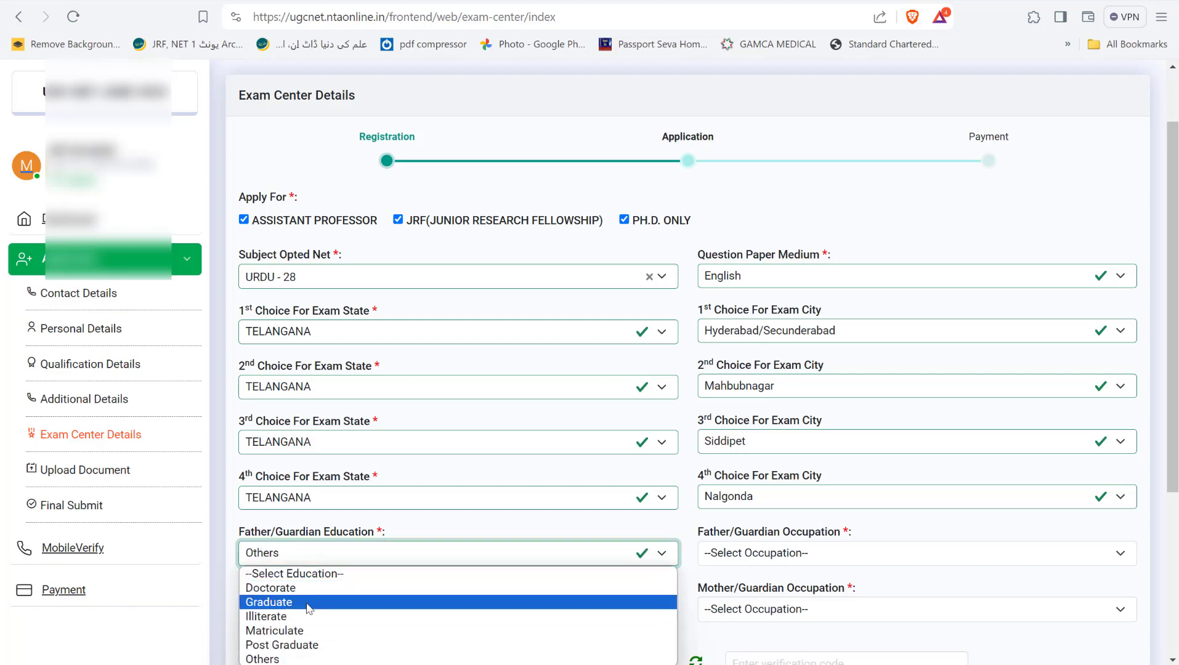
pyautogui.click(306, 631)
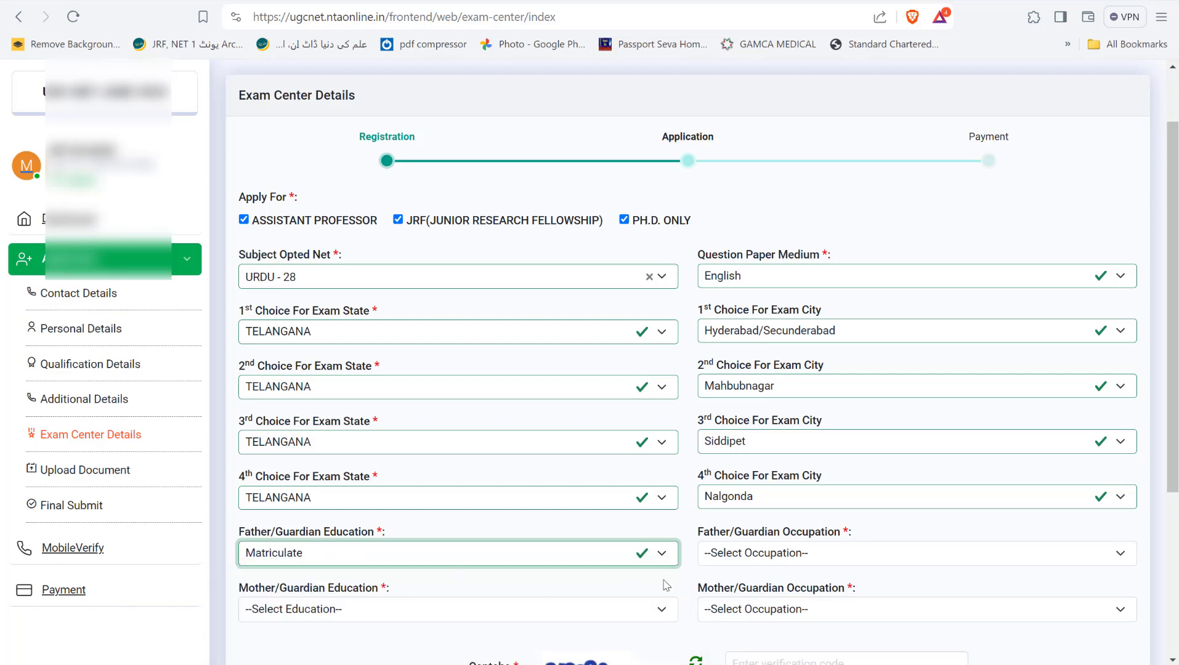
pyautogui.click(747, 560)
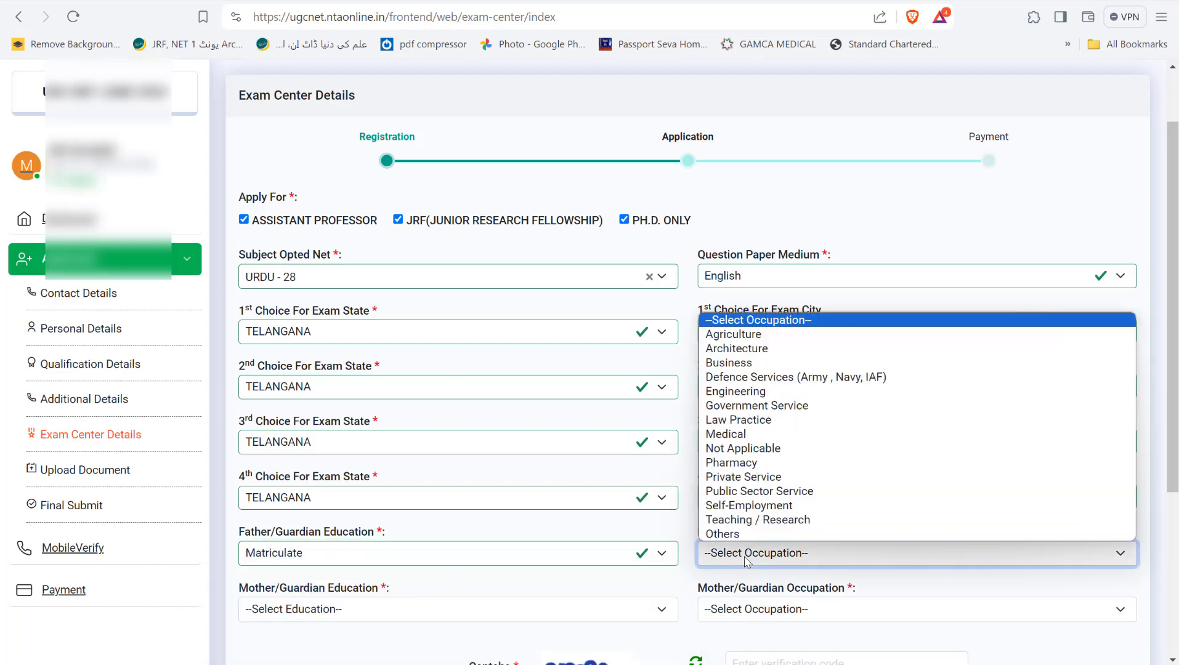
pyautogui.click(742, 448)
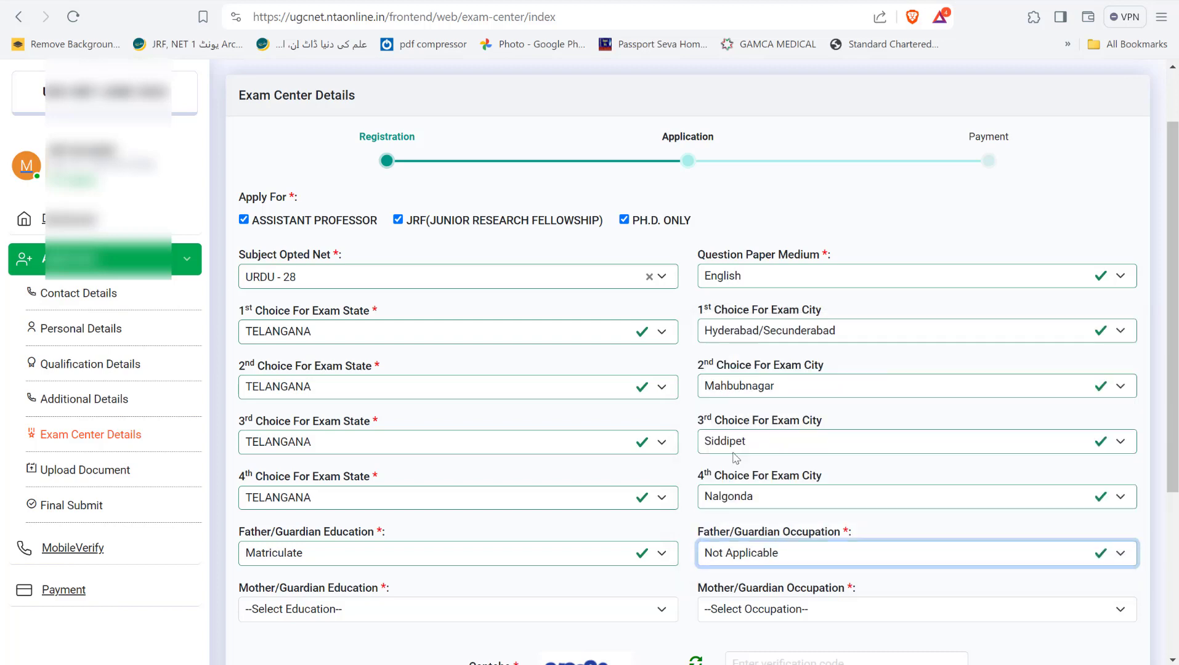
pyautogui.click(752, 565)
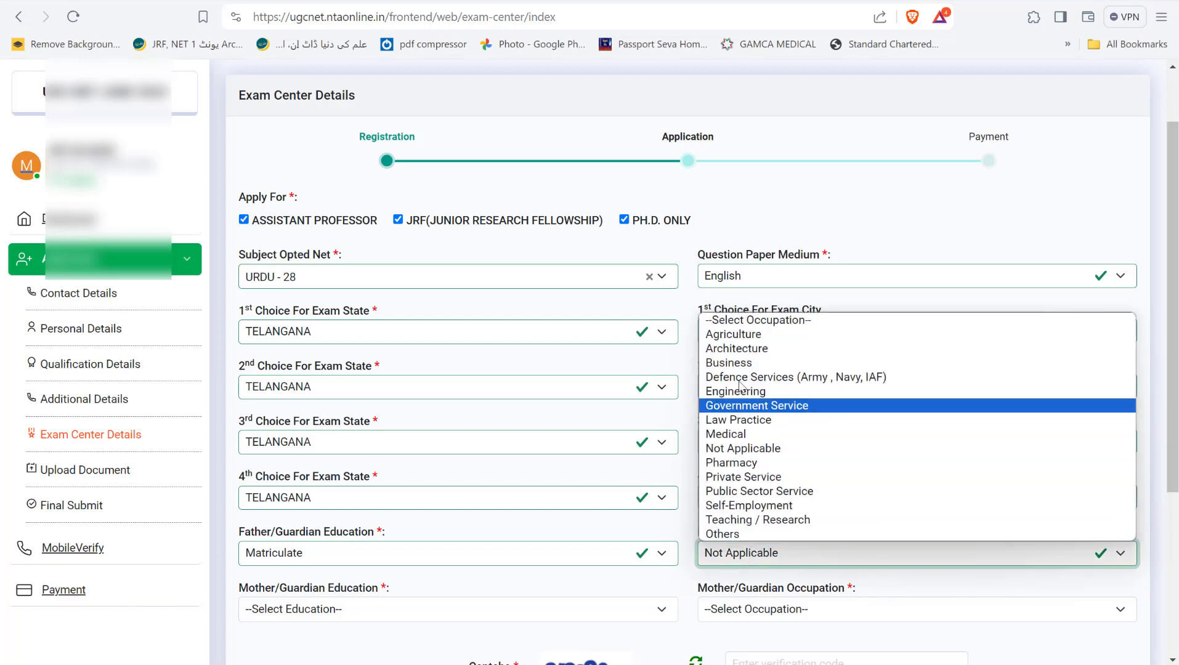
pyautogui.click(736, 334)
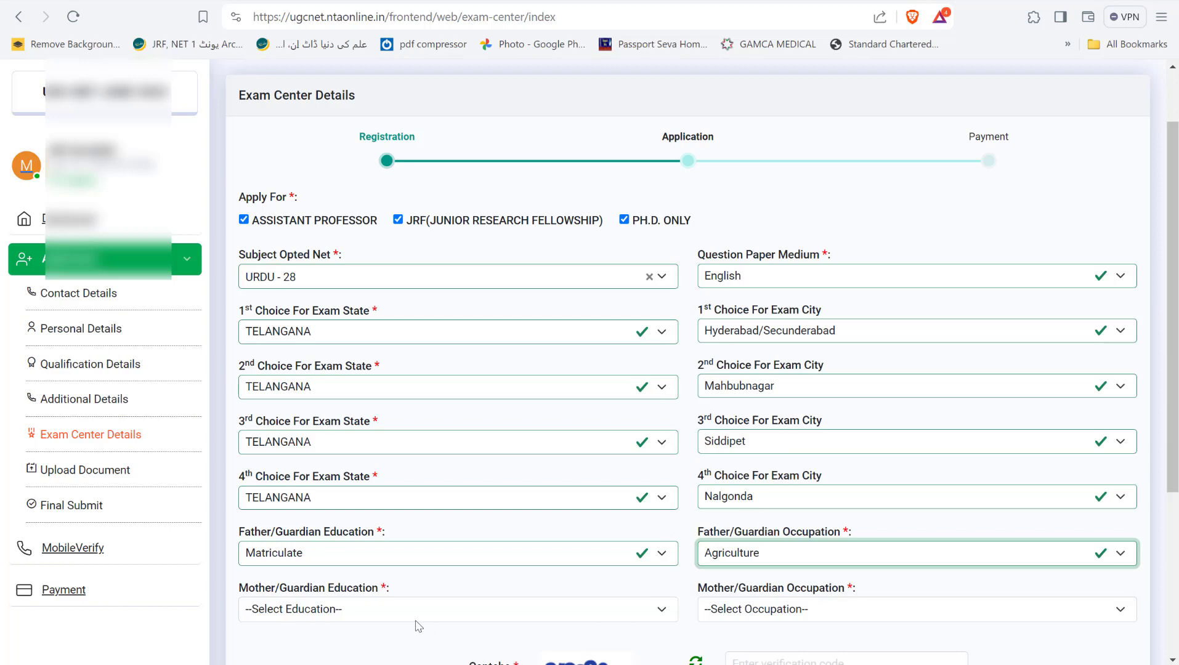
# - Set mother/guardian education to Illiterate and occupation to Others
pyautogui.click(368, 613)
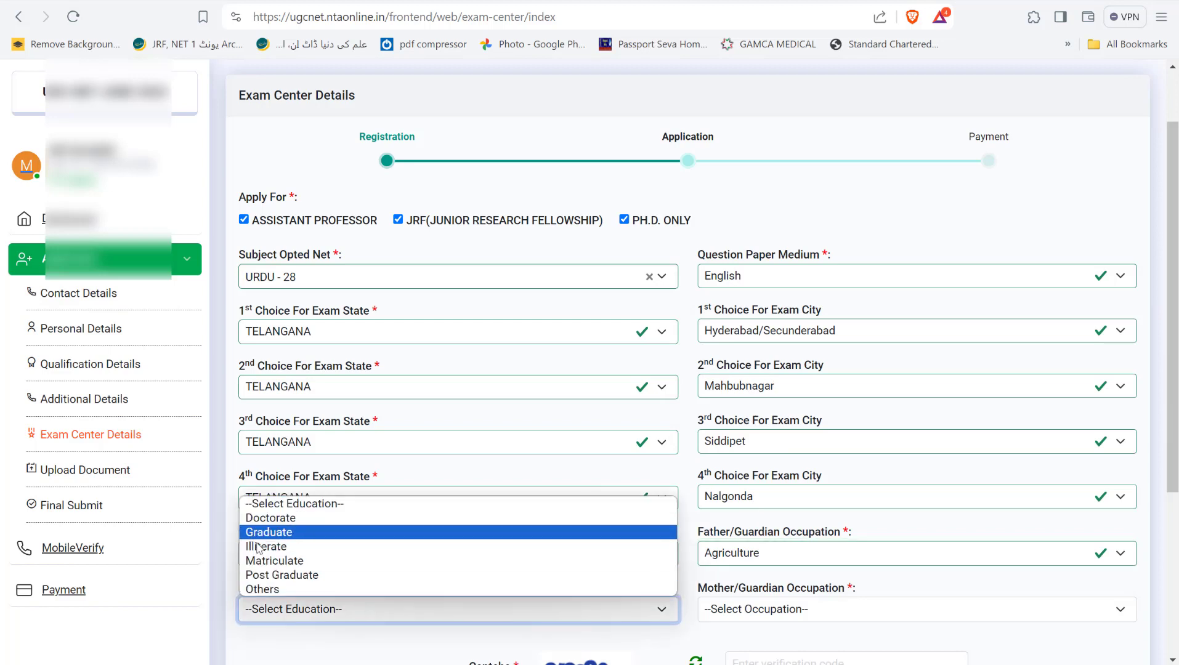
pyautogui.click(363, 546)
pyautogui.click(744, 611)
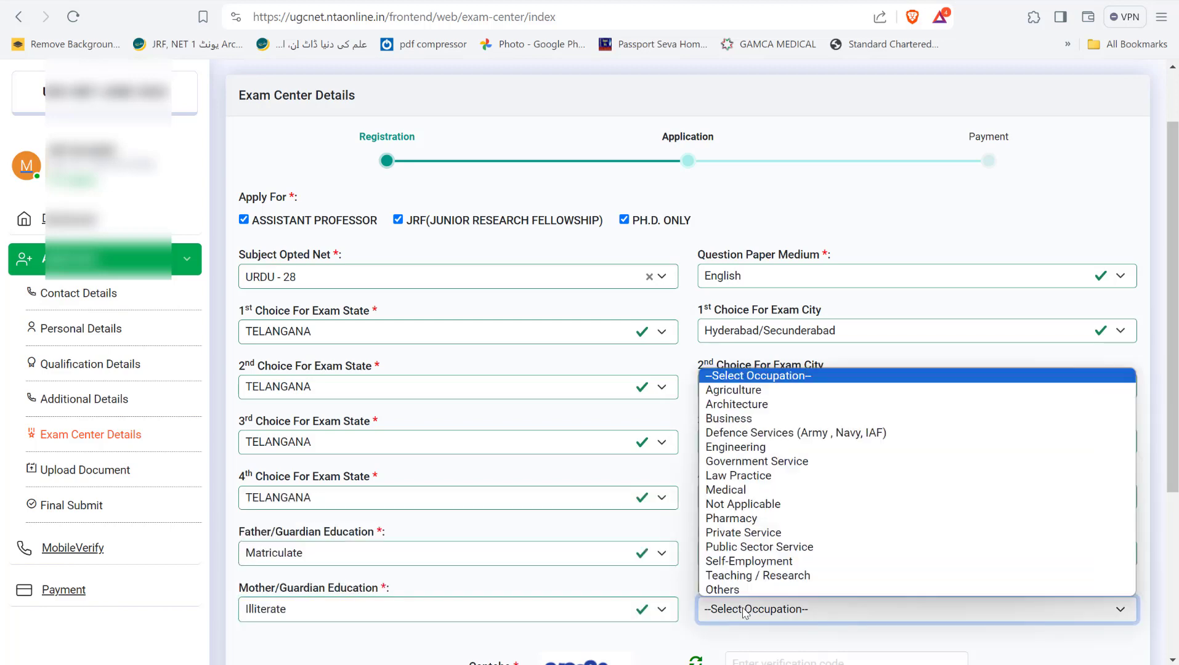
pyautogui.click(767, 614)
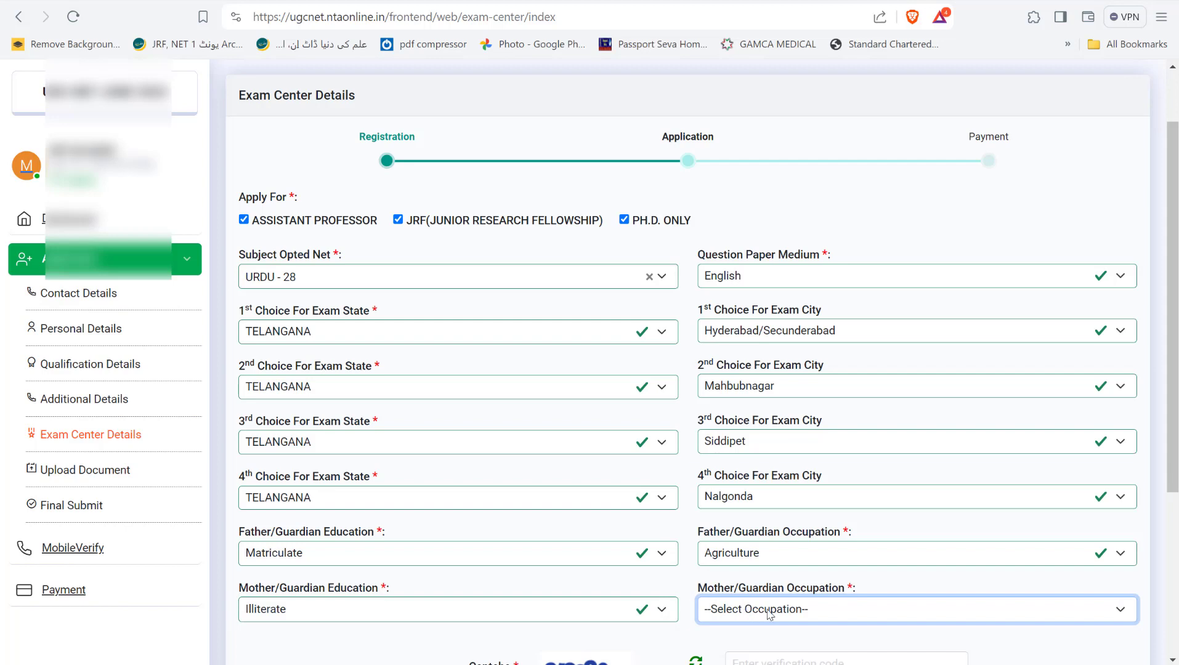
pyautogui.click(769, 615)
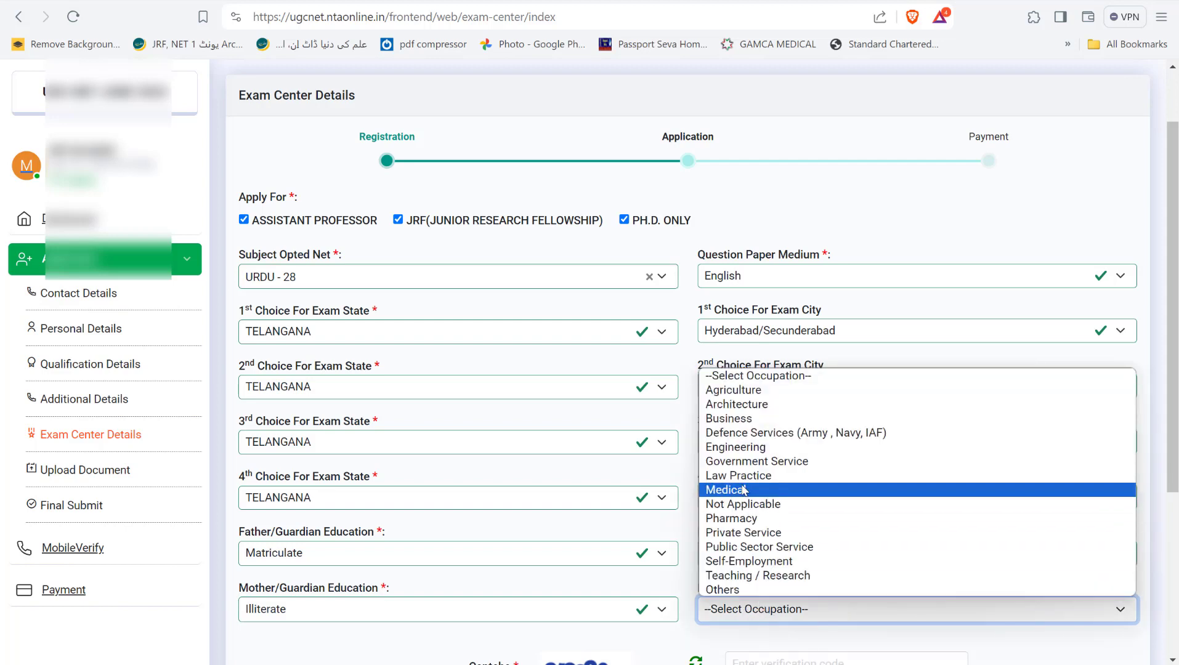
pyautogui.click(747, 589)
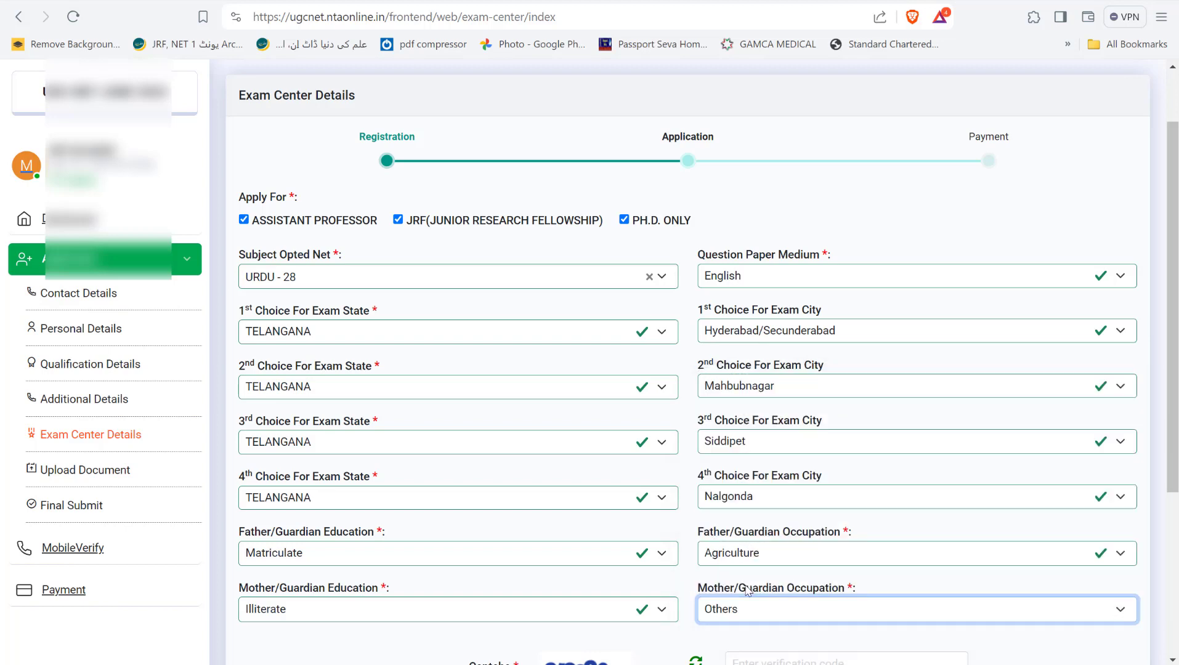
pyautogui.scroll(-1, 722, 510)
pyautogui.scroll(-3, 722, 510)
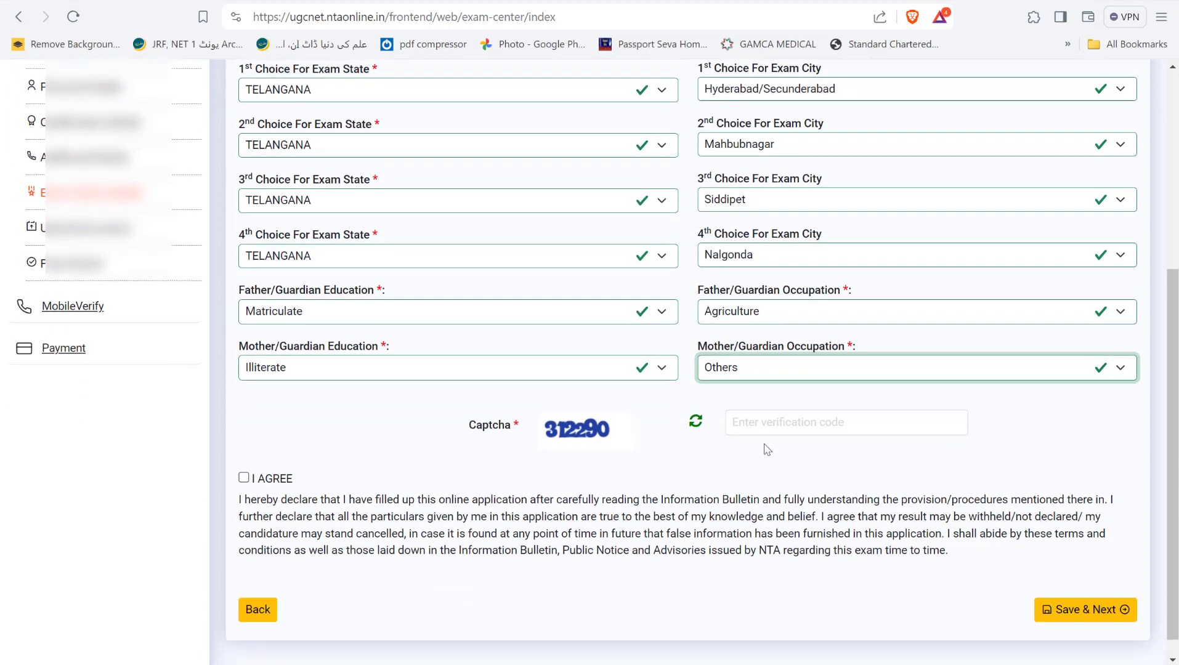
# - Enter the captcha code, agree to the declaration, and save the exam-centre details
pyautogui.click(764, 421)
pyautogui.write('312290')
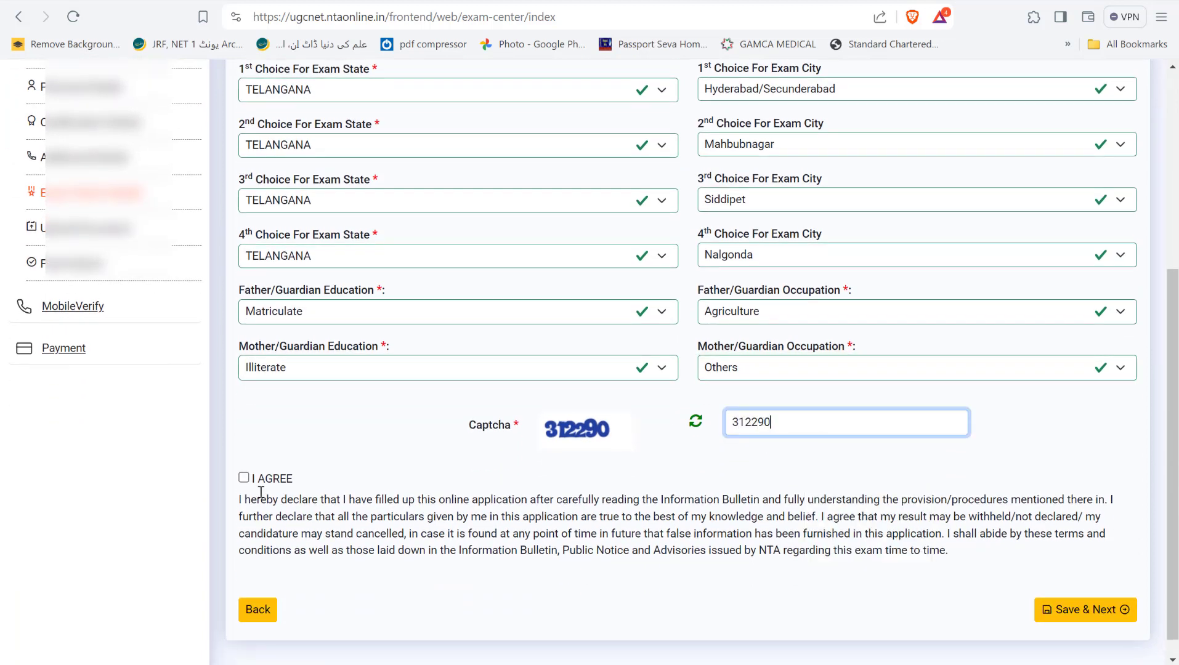
pyautogui.click(243, 478)
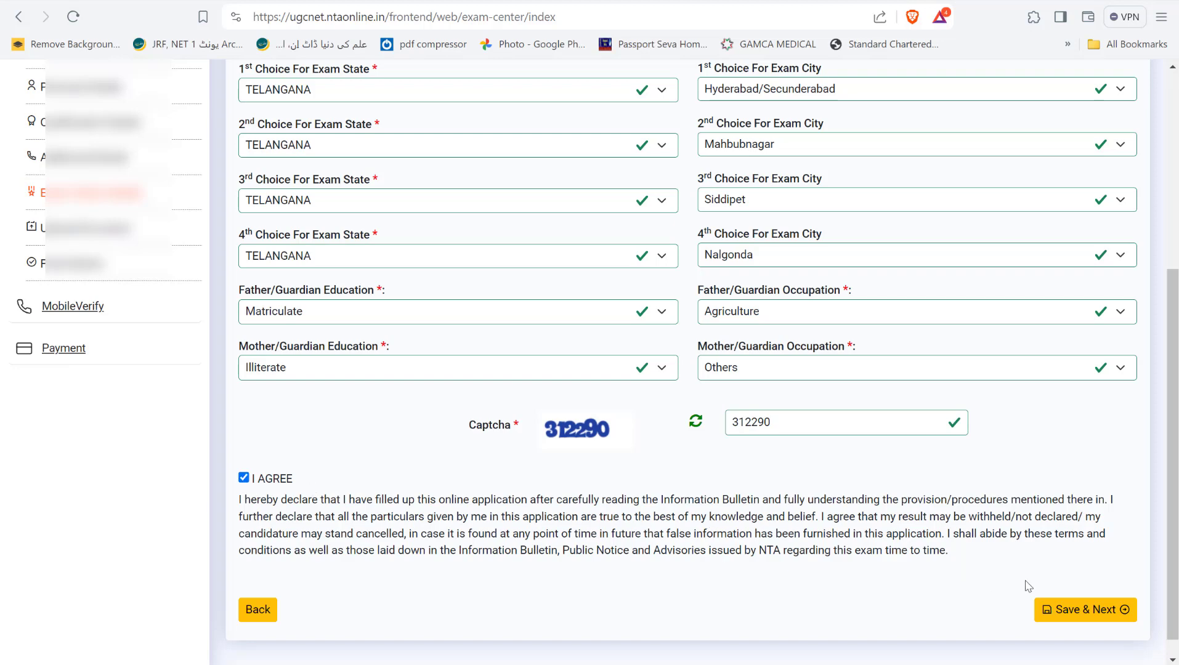
pyautogui.click(1075, 616)
pyautogui.click(590, 435)
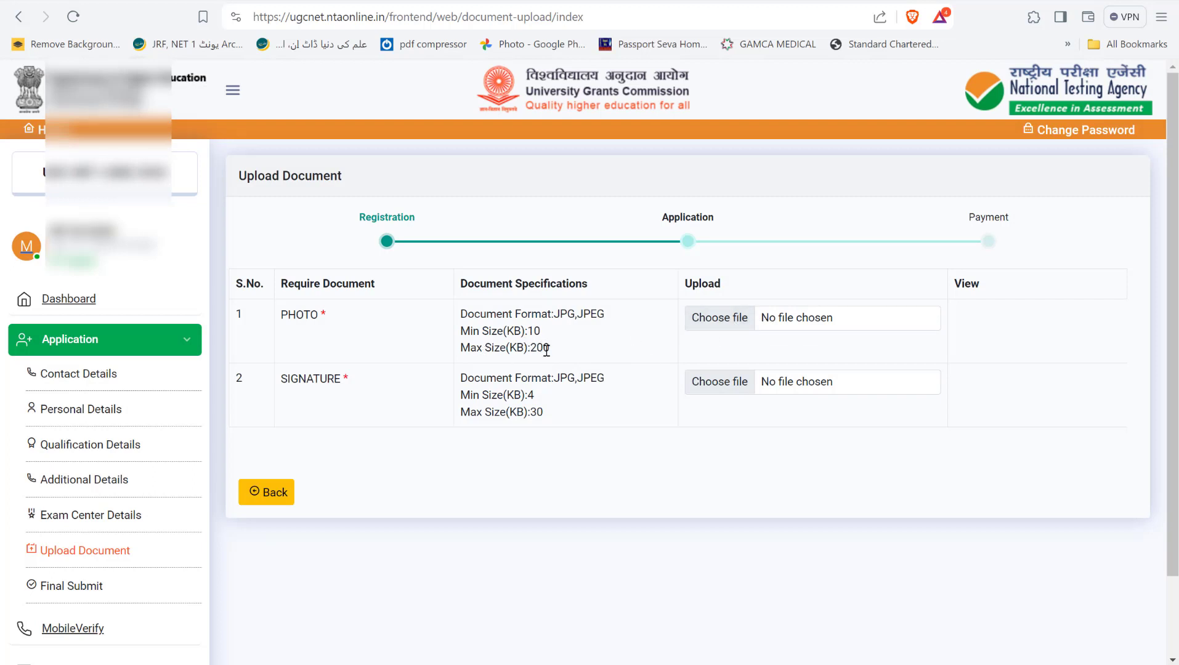
# - Review the upload rules: JPG/JPEG formats for photo and signature, 30 KB signature maximum
pyautogui.doubleClick(565, 315)
pyautogui.doubleClick(597, 316)
pyautogui.click(532, 395)
pyautogui.doubleClick(537, 411)
pyautogui.click(530, 395)
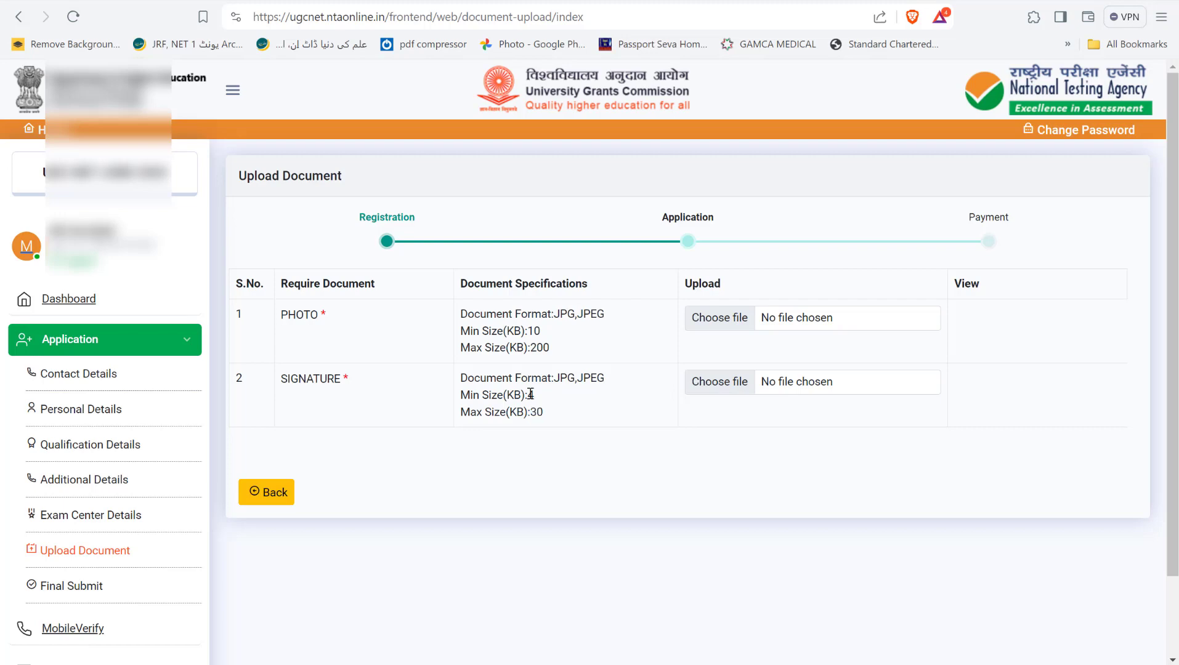
pyautogui.doubleClick(569, 378)
pyautogui.doubleClick(590, 377)
# - Attach the document file and save the uploaded photo and signature
pyautogui.click(733, 327)
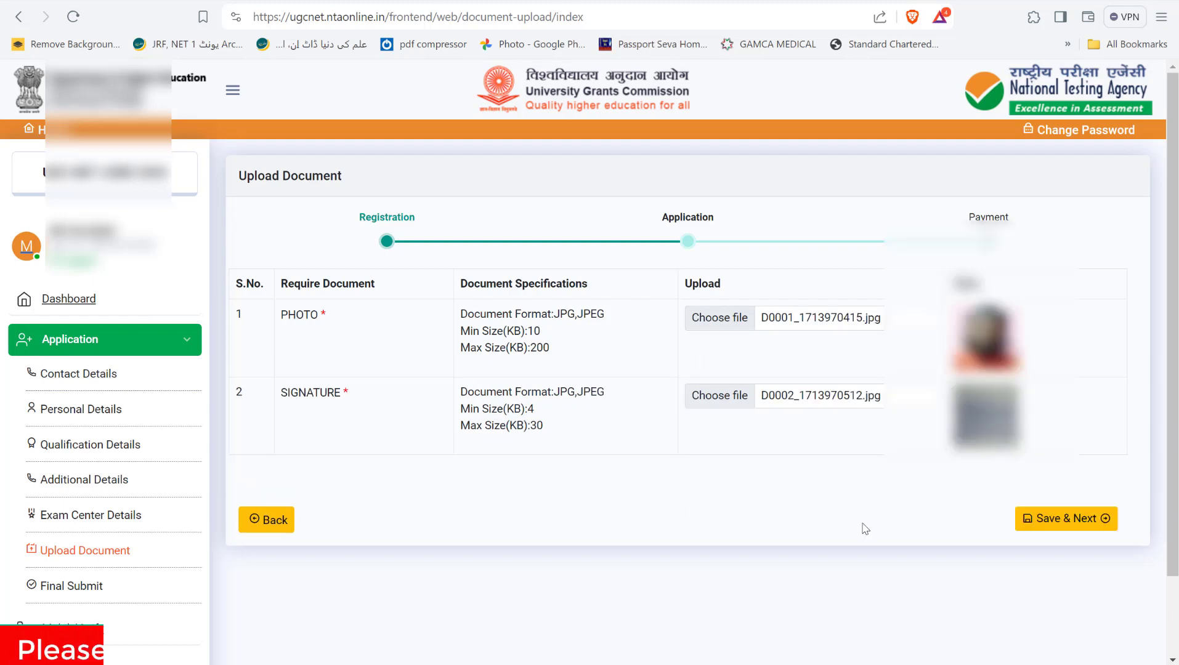
pyautogui.click(1060, 522)
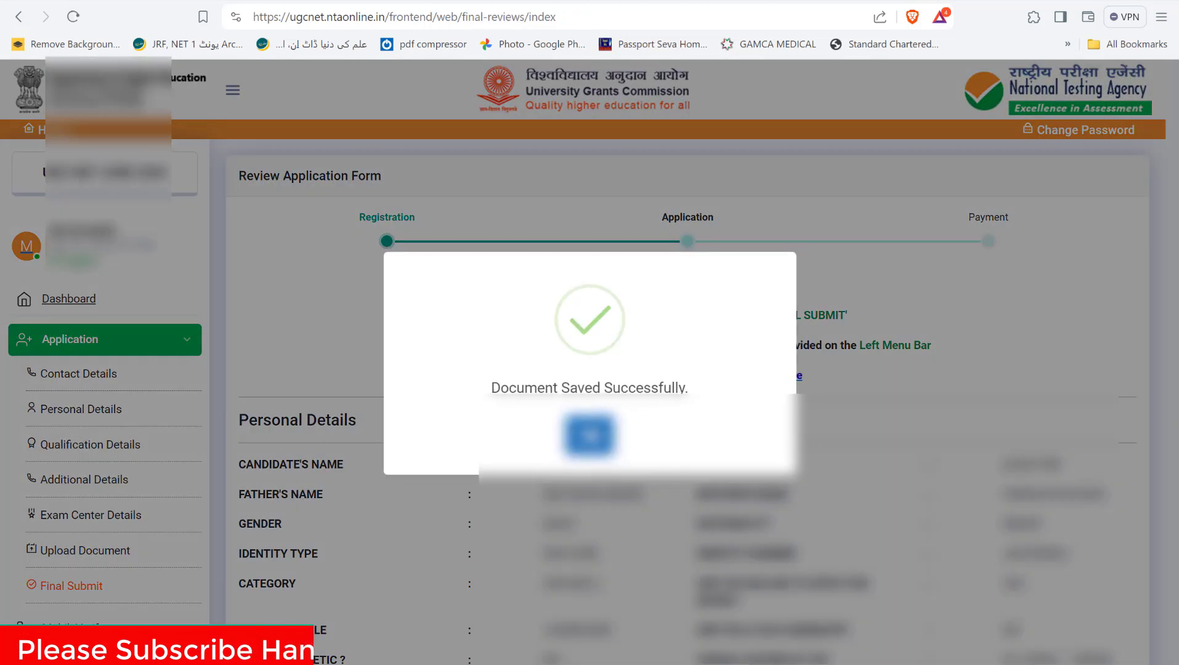
pyautogui.click(592, 438)
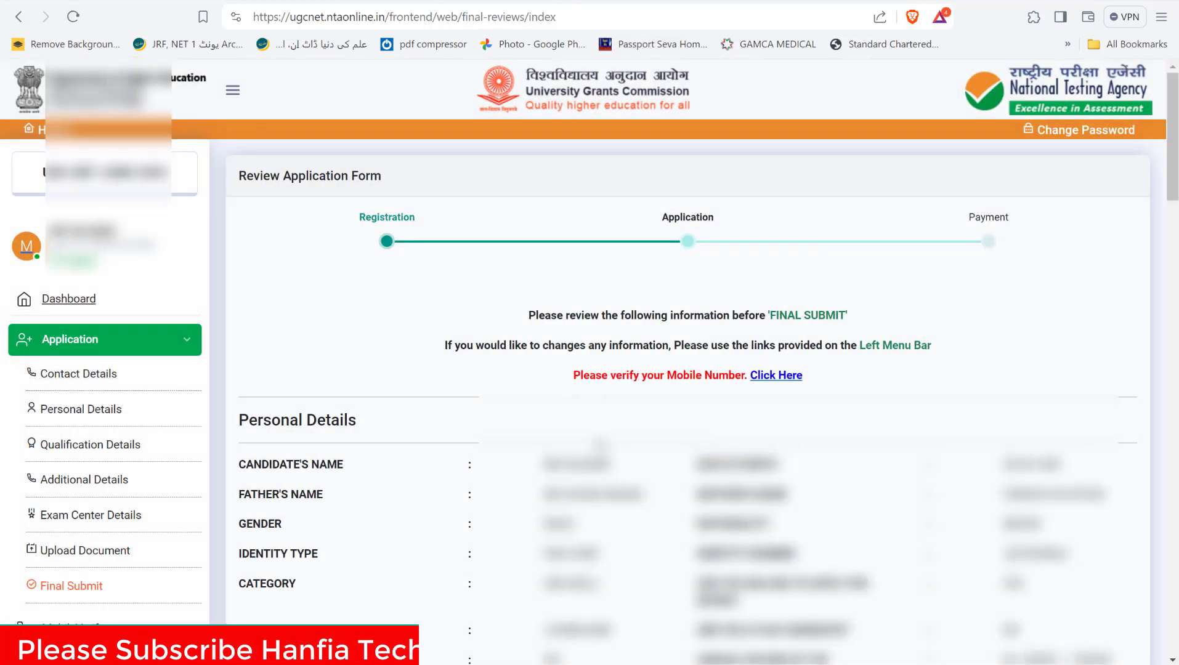